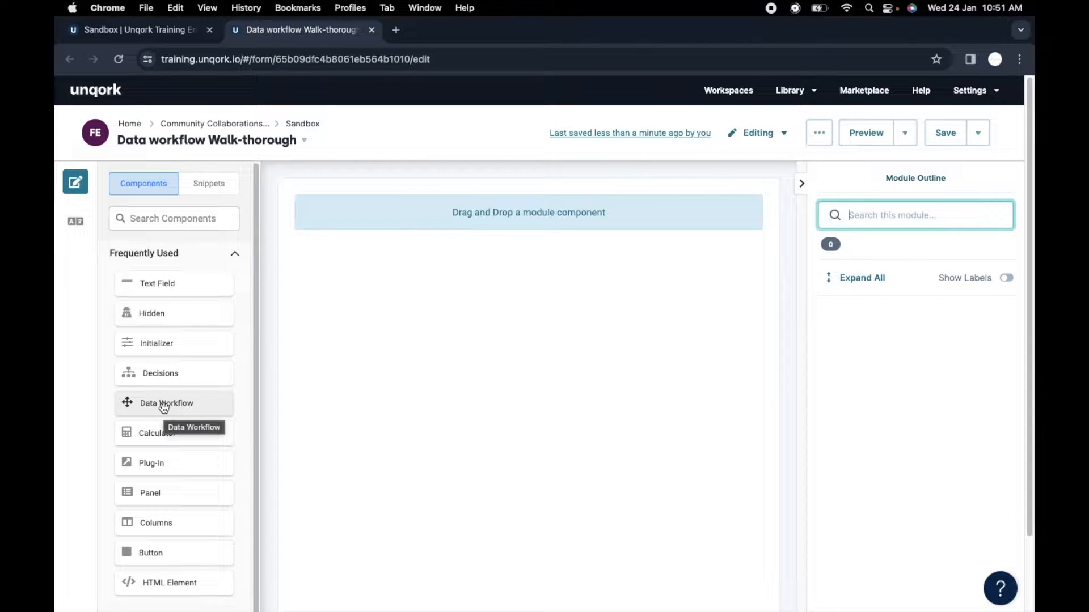
Step: Add a Data Workflow component to the module canvas and look through its frequently used operators
{"action": "left_click_drag", "start_coordinate": [164, 408], "coordinate": [491, 276]}
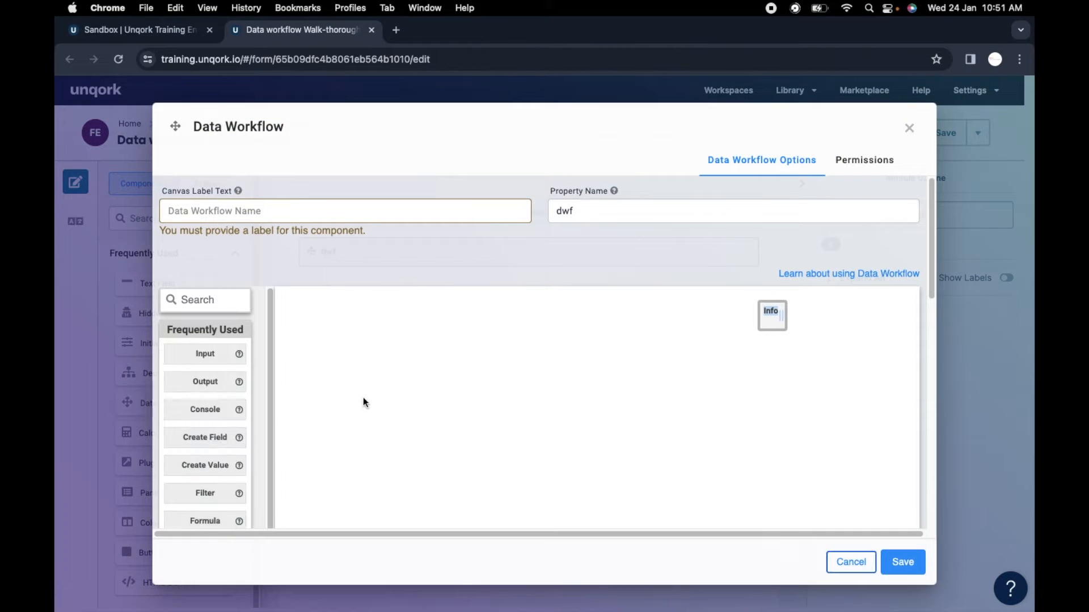
{"action": "scroll", "coordinate": [368, 400], "scroll_direction": "down", "scroll_amount": 1}
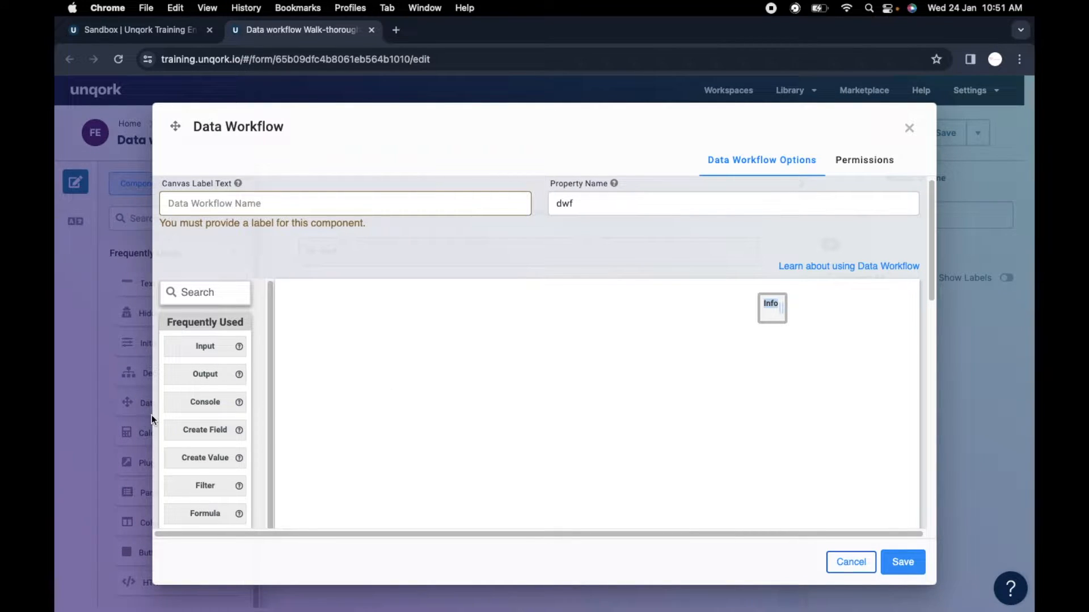
{"action": "scroll", "coordinate": [215, 406], "scroll_direction": "down", "scroll_amount": 5}
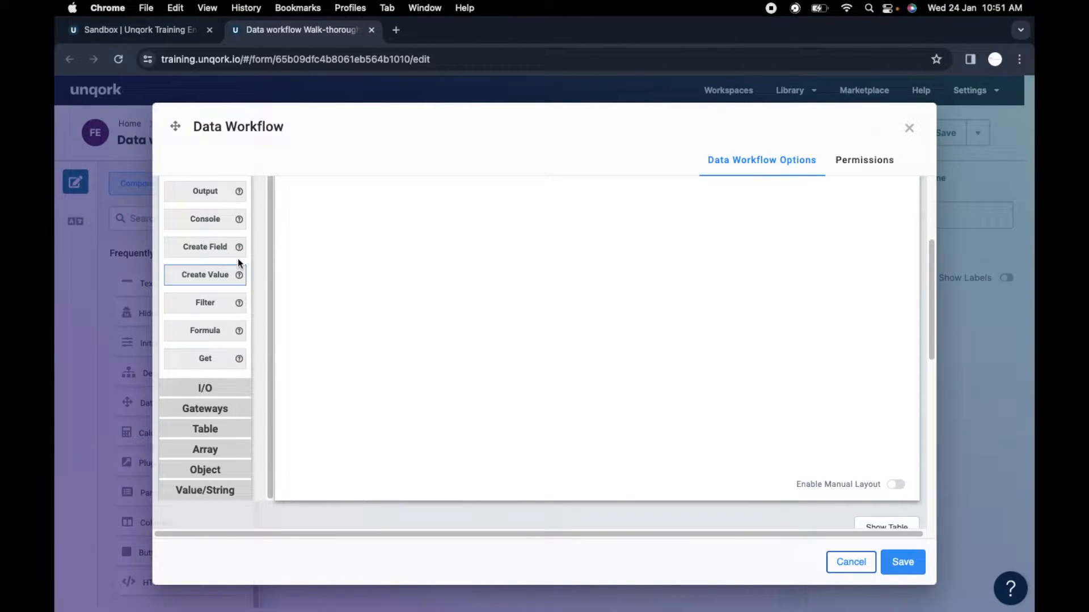
{"action": "scroll", "coordinate": [233, 261], "scroll_direction": "up", "scroll_amount": 5}
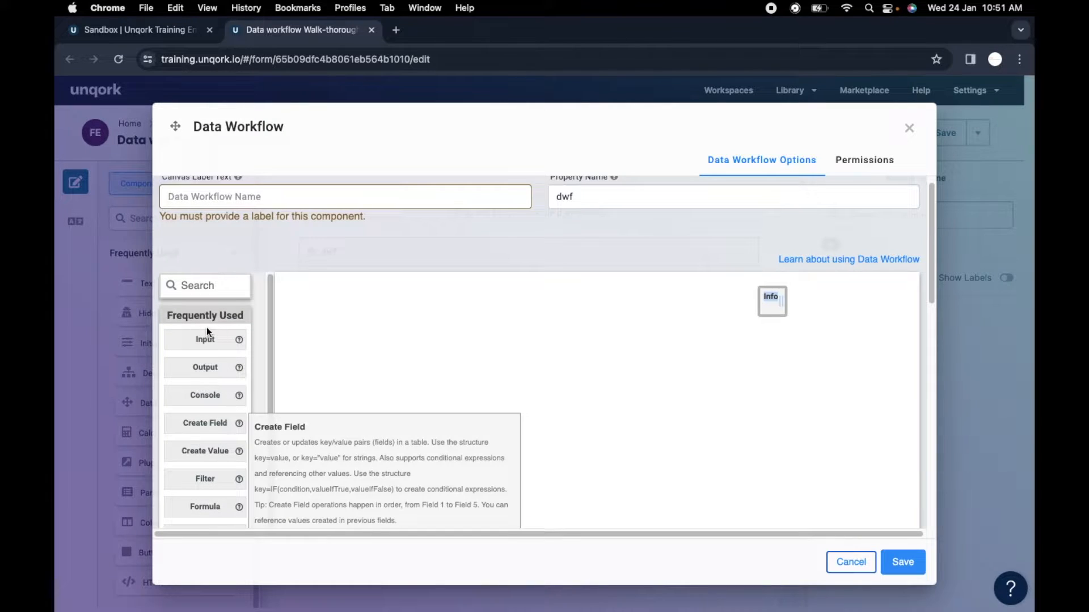
{"action": "scroll", "coordinate": [210, 368], "scroll_direction": "down", "scroll_amount": 4}
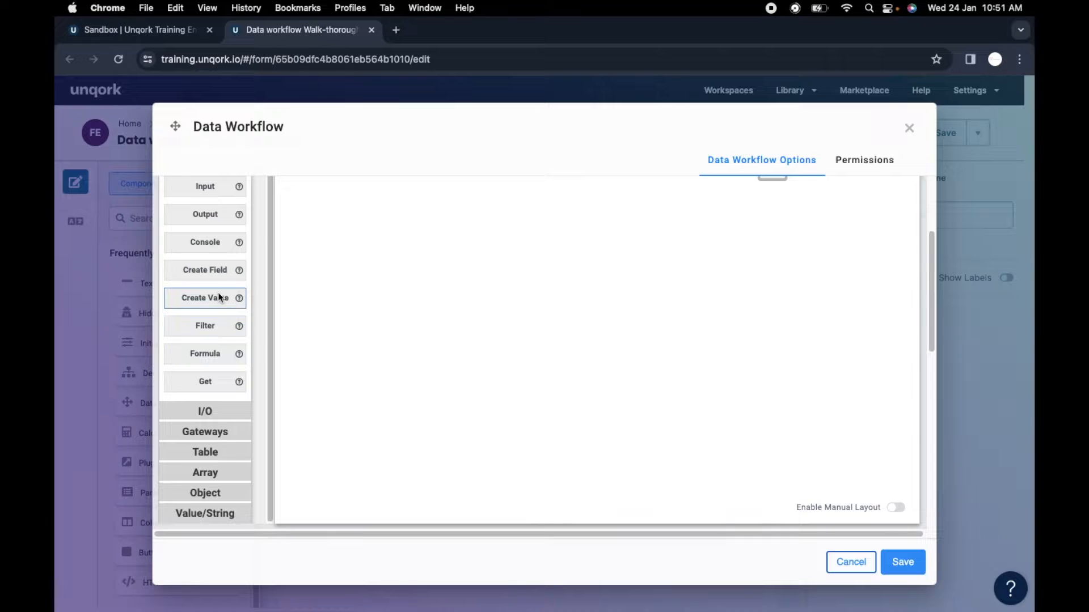
{"action": "scroll", "coordinate": [215, 286], "scroll_direction": "up", "scroll_amount": 1}
{"action": "mouse_move", "coordinate": [220, 288]}
{"action": "scroll", "coordinate": [215, 301], "scroll_direction": "down", "scroll_amount": 1}
Step: Place a Group Input operator from the I/O group on the data workflow canvas
{"action": "left_click", "coordinate": [210, 411]}
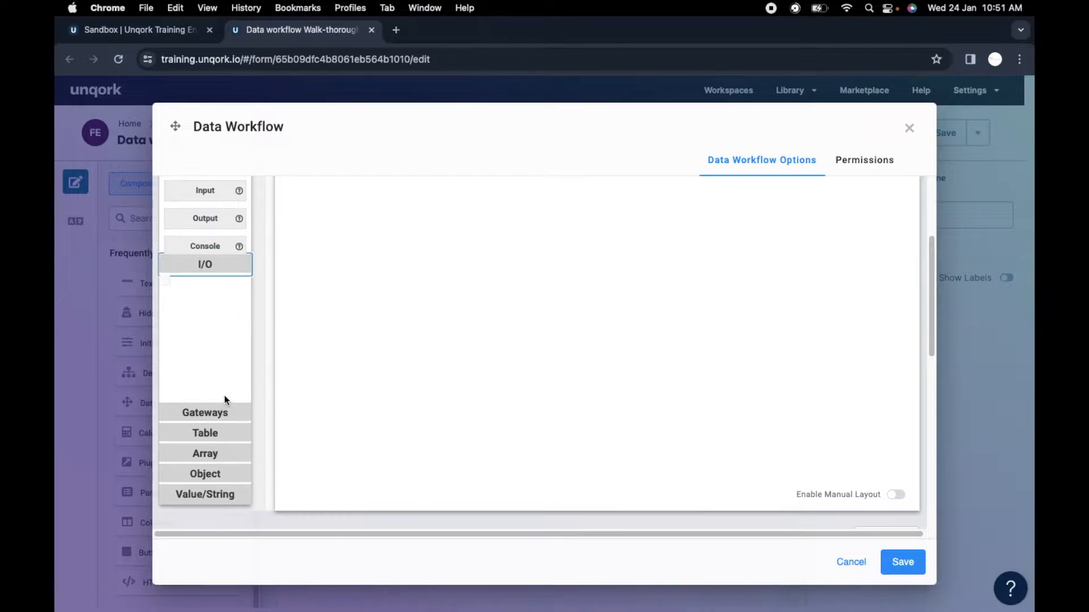
{"action": "mouse_move", "coordinate": [210, 213]}
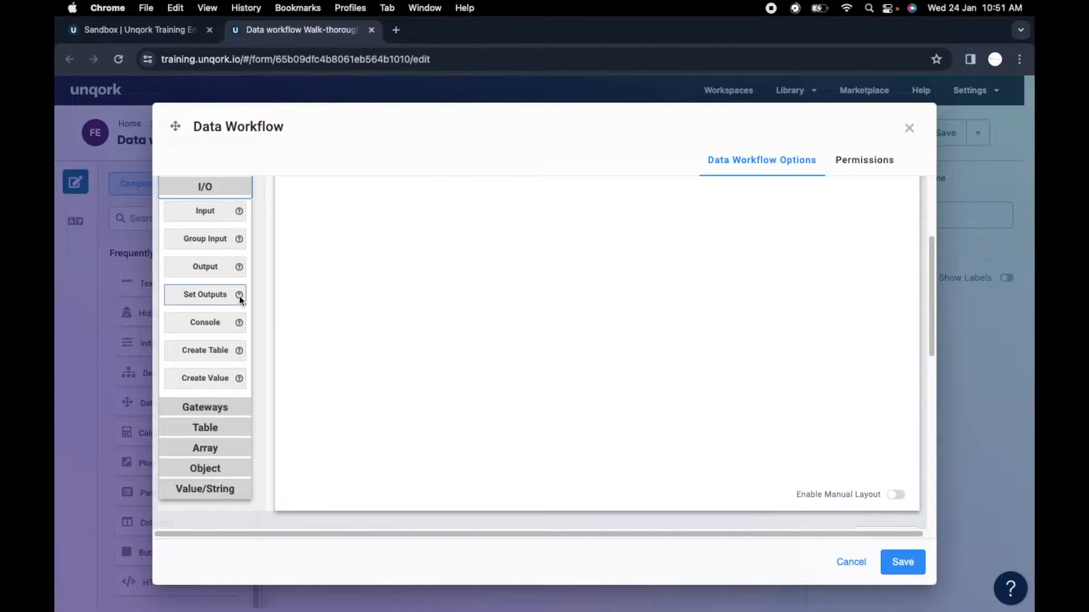
{"action": "mouse_move", "coordinate": [201, 271]}
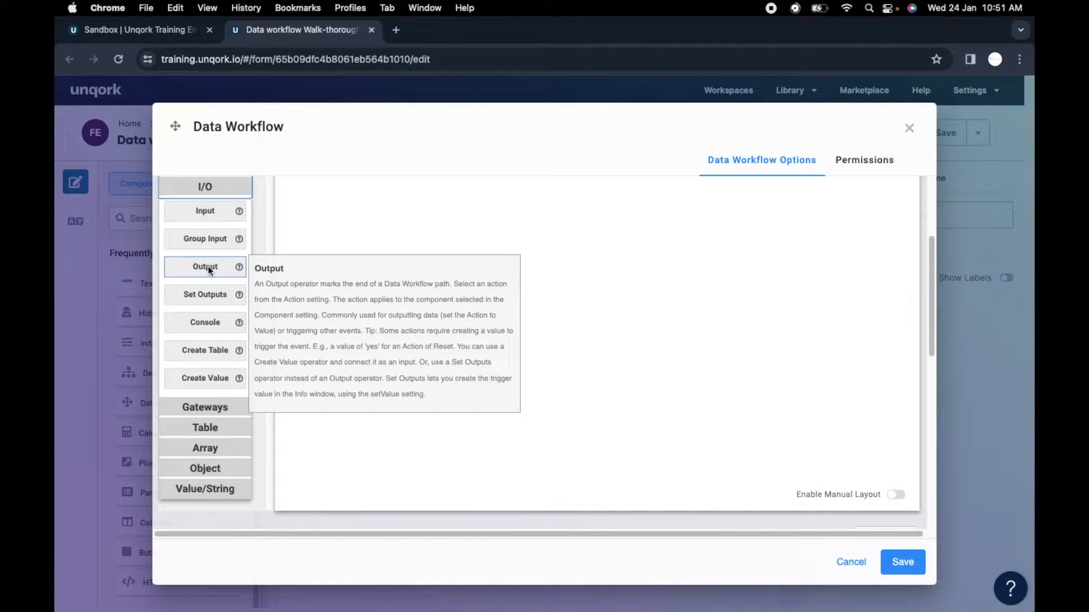
{"action": "mouse_move", "coordinate": [194, 245]}
{"action": "left_click_drag", "start_coordinate": [194, 244], "coordinate": [369, 303]}
{"action": "scroll", "coordinate": [557, 357], "scroll_direction": "up", "scroll_amount": 5}
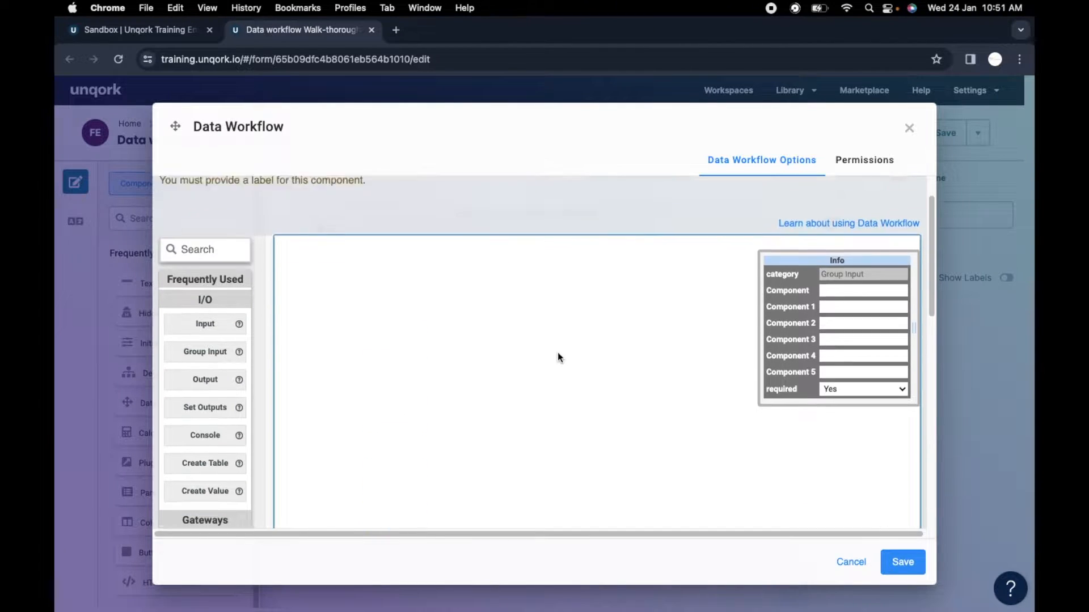
Step: Set the data workflow's property name and canvas label to dwfGroupInput and save the component
{"action": "left_click", "coordinate": [603, 212]}
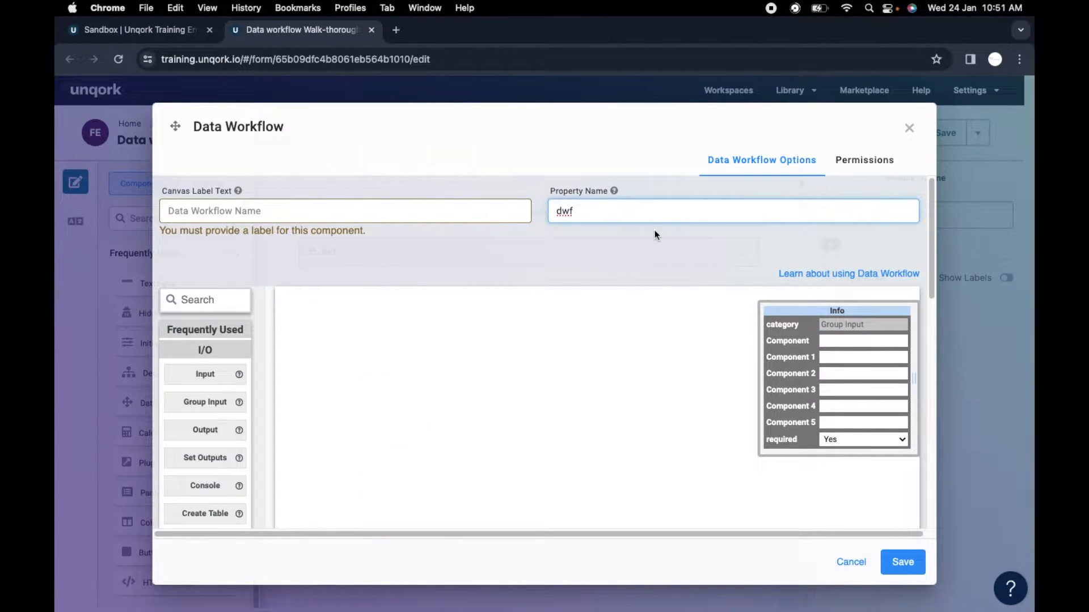
{"action": "type", "text": "GroupInput"}
{"action": "double_click", "coordinate": [595, 215]}
{"action": "key", "text": "cmd+c"}
{"action": "left_click", "coordinate": [401, 214]}
{"action": "key", "text": "cmd+v"}
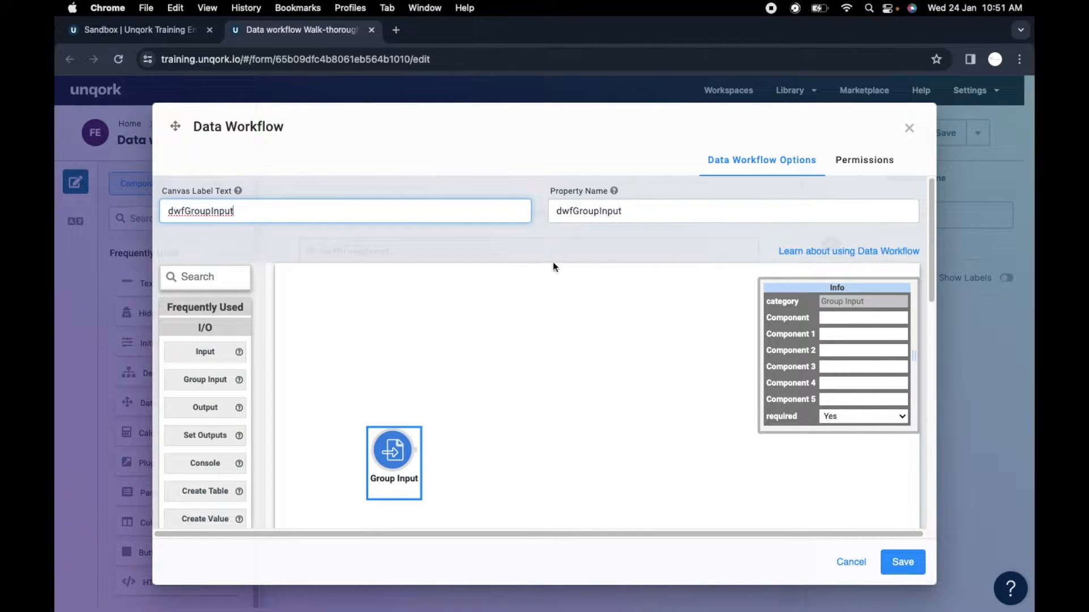
{"action": "left_click", "coordinate": [902, 562]}
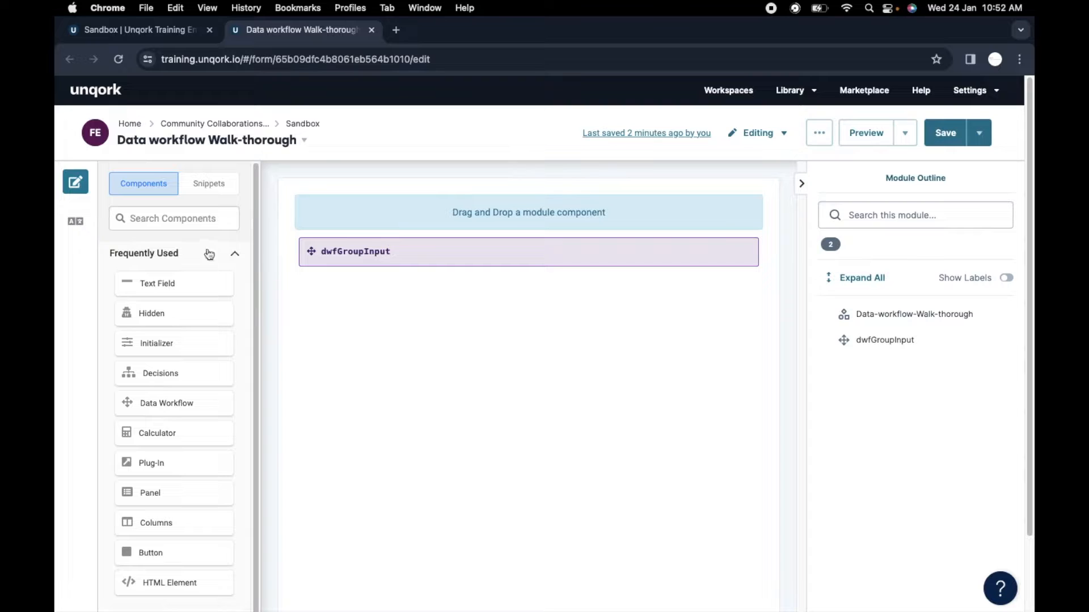
Step: Add a Text Field component to the module with the property ID firstName
{"action": "left_click", "coordinate": [171, 219]}
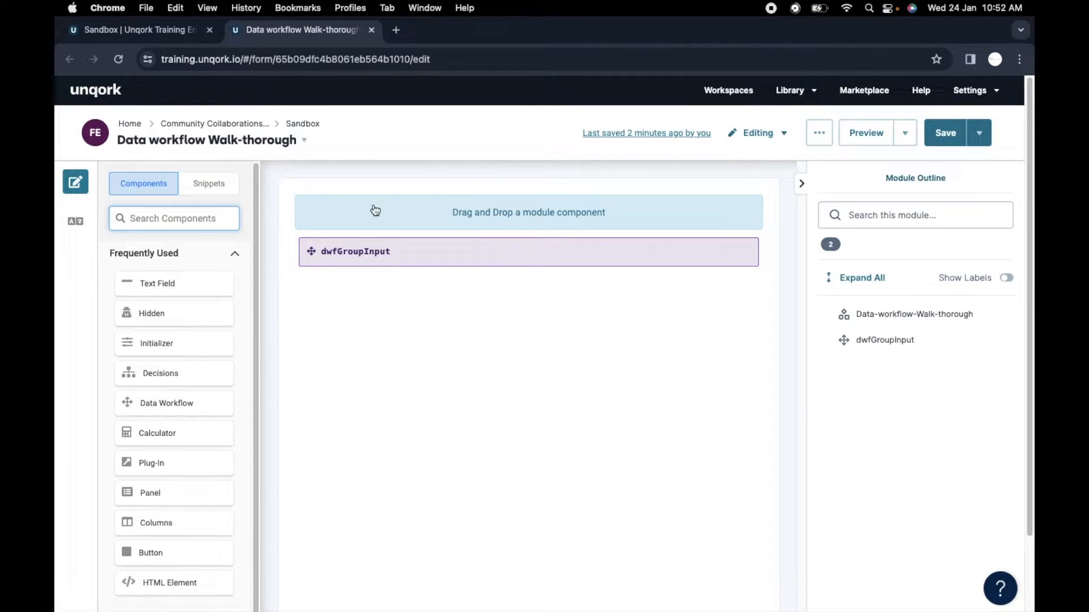
{"action": "left_click_drag", "start_coordinate": [163, 280], "coordinate": [351, 222]}
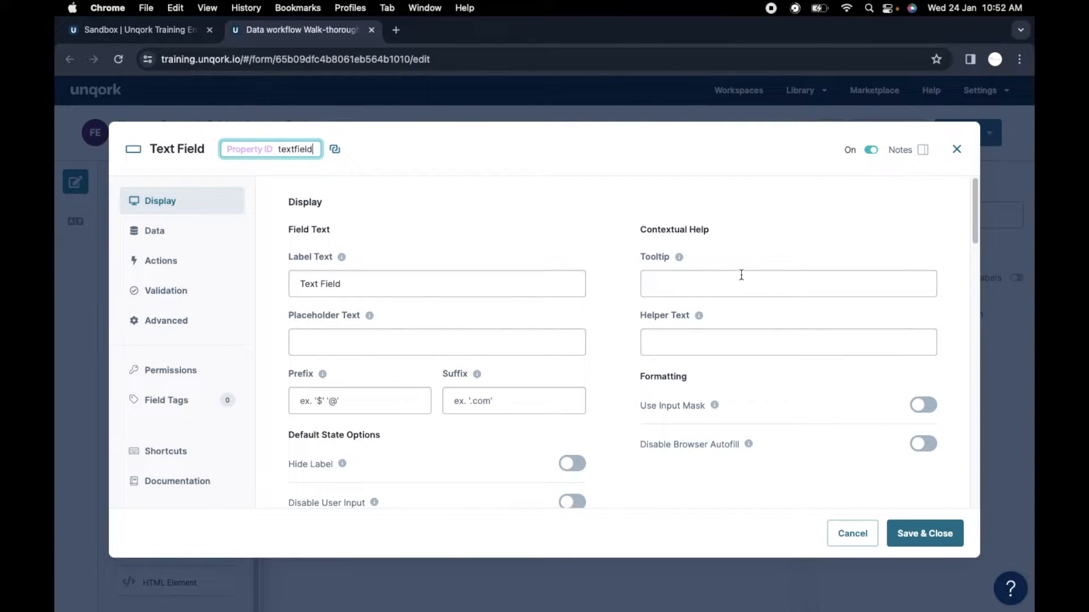
{"action": "double_click", "coordinate": [298, 149]}
{"action": "type", "text": "firstN"}
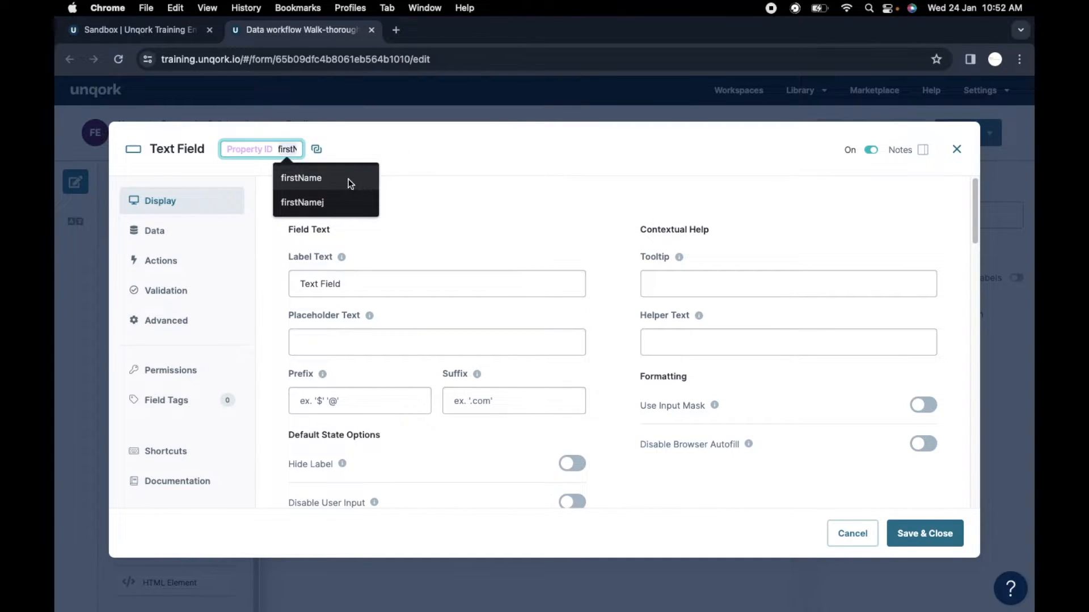
{"action": "left_click", "coordinate": [349, 181]}
Step: Set the text field's label to First Name and save the component
{"action": "triple_click", "coordinate": [353, 280]}
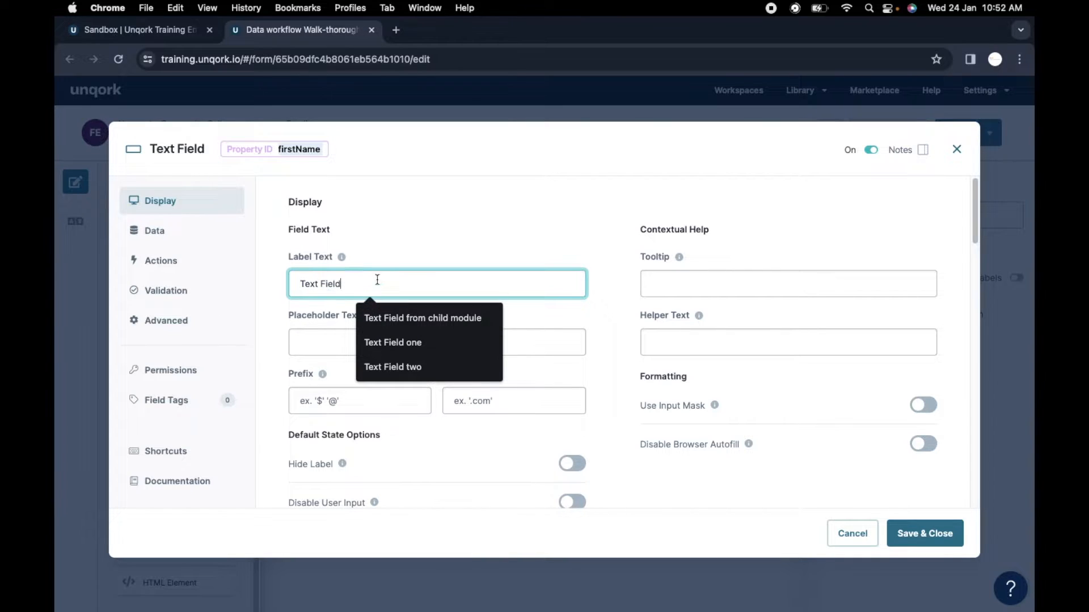
{"action": "triple_click", "coordinate": [341, 281]}
{"action": "type", "text": "Fr"}
{"action": "key", "text": "BackSpace"}
{"action": "type", "text": "irs"}
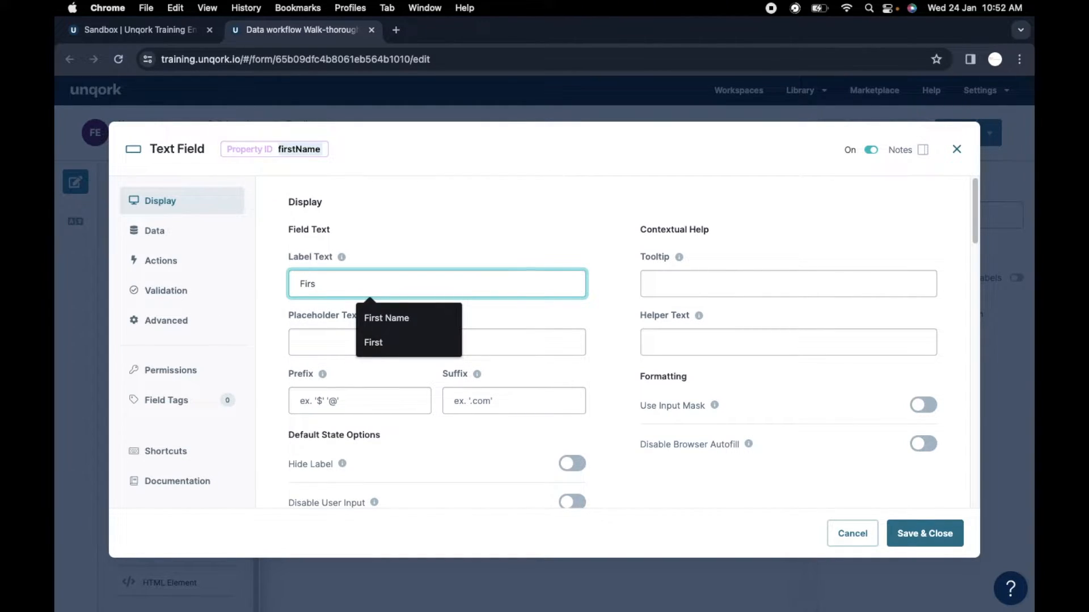
{"action": "left_click", "coordinate": [400, 316]}
{"action": "left_click", "coordinate": [928, 532]}
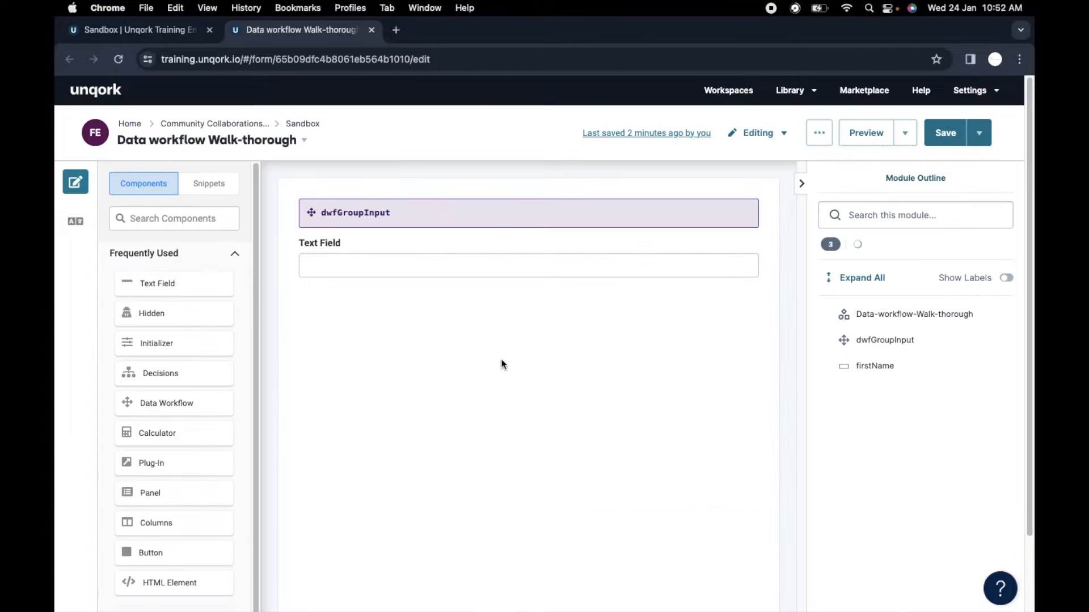
Step: Duplicate the First Name text field and set the copy's property ID to lastName
{"action": "left_click", "coordinate": [529, 244]}
{"action": "left_click", "coordinate": [546, 244]}
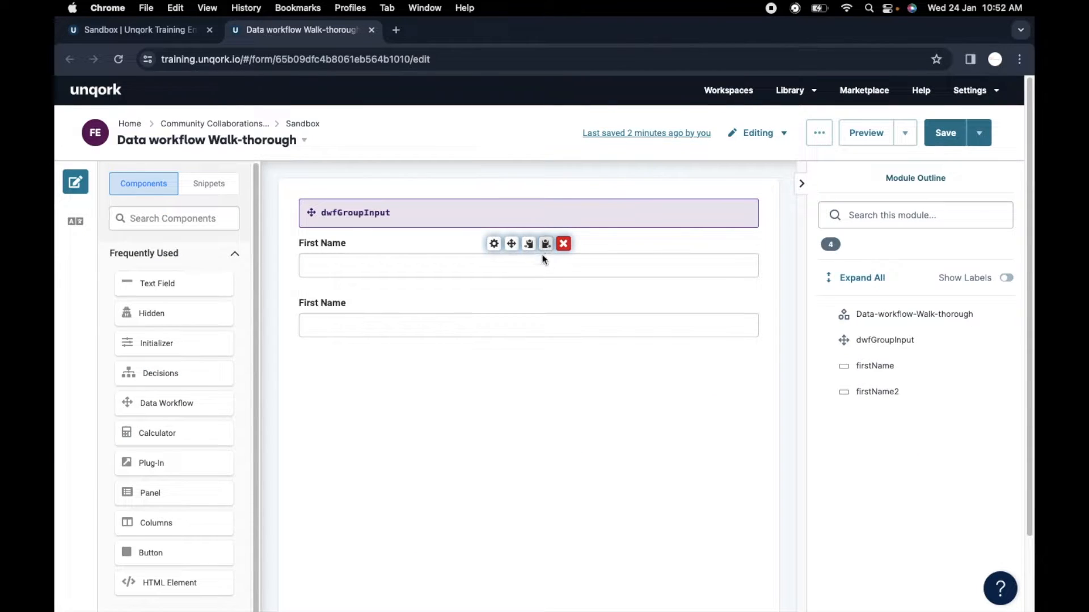
{"action": "left_click", "coordinate": [494, 303]}
{"action": "double_click", "coordinate": [307, 150]}
{"action": "type", "text": "las"}
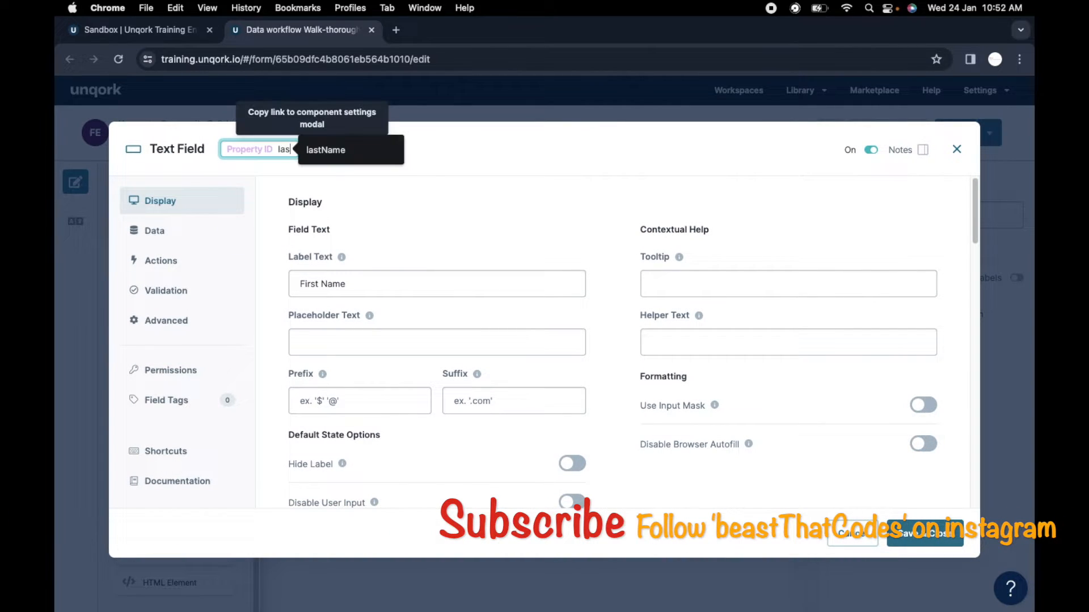
{"action": "left_click", "coordinate": [323, 148]}
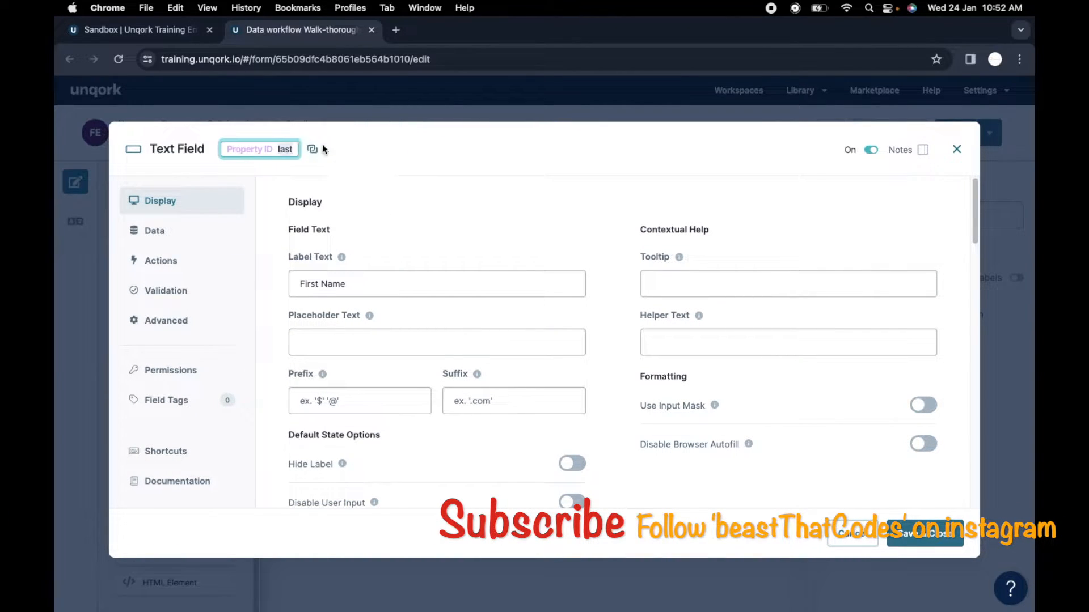
Step: Set the copied field's label to Last Name, then save the component and the module
{"action": "left_click", "coordinate": [365, 282]}
{"action": "triple_click", "coordinate": [365, 282]}
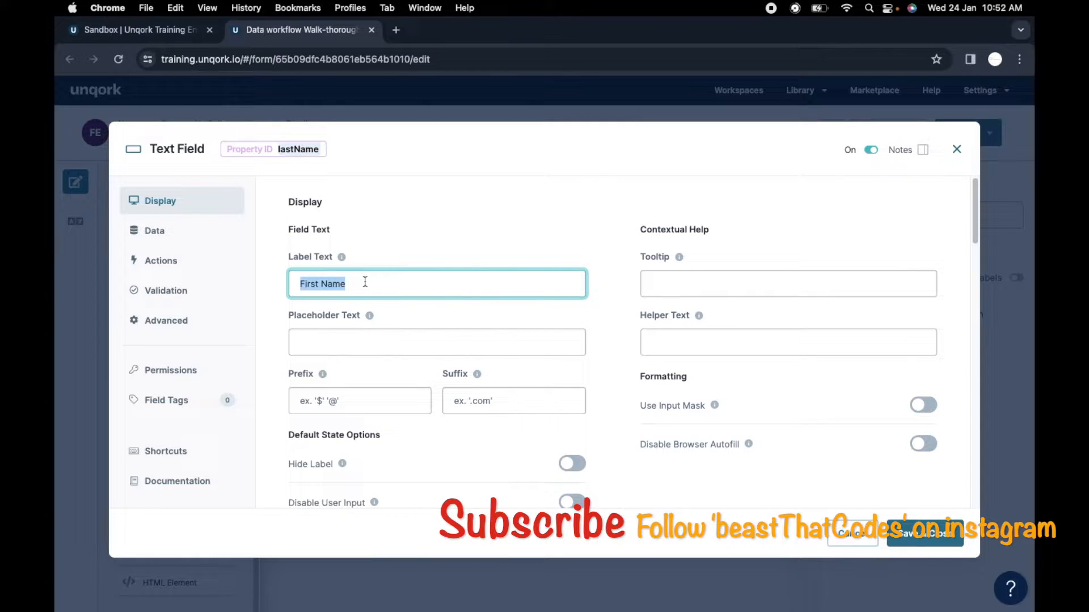
{"action": "type", "text": "Last"}
{"action": "left_click", "coordinate": [417, 317]}
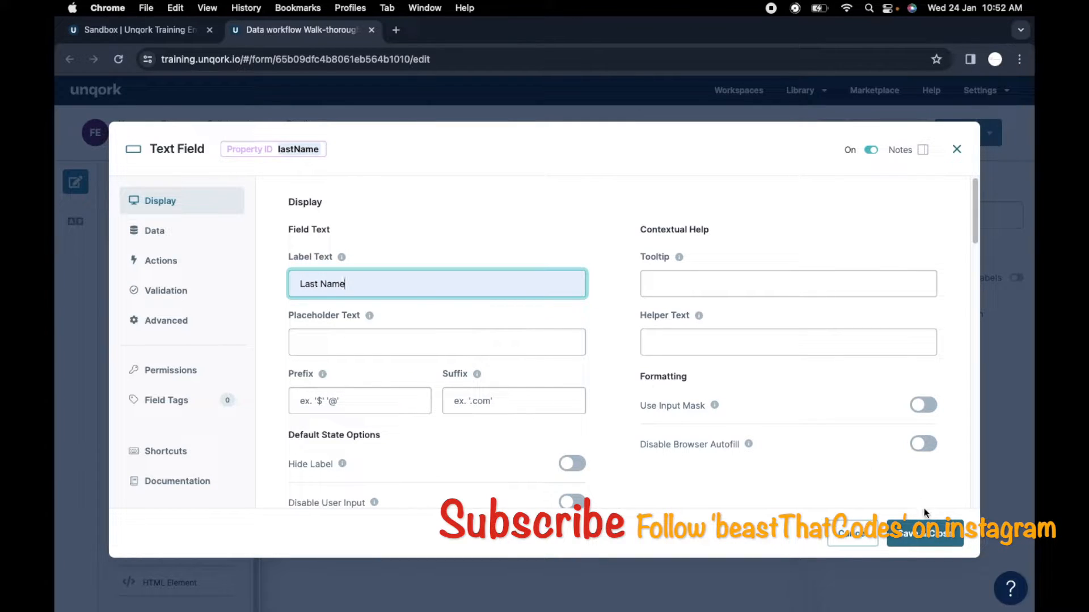
{"action": "left_click", "coordinate": [925, 533]}
{"action": "left_click", "coordinate": [936, 135]}
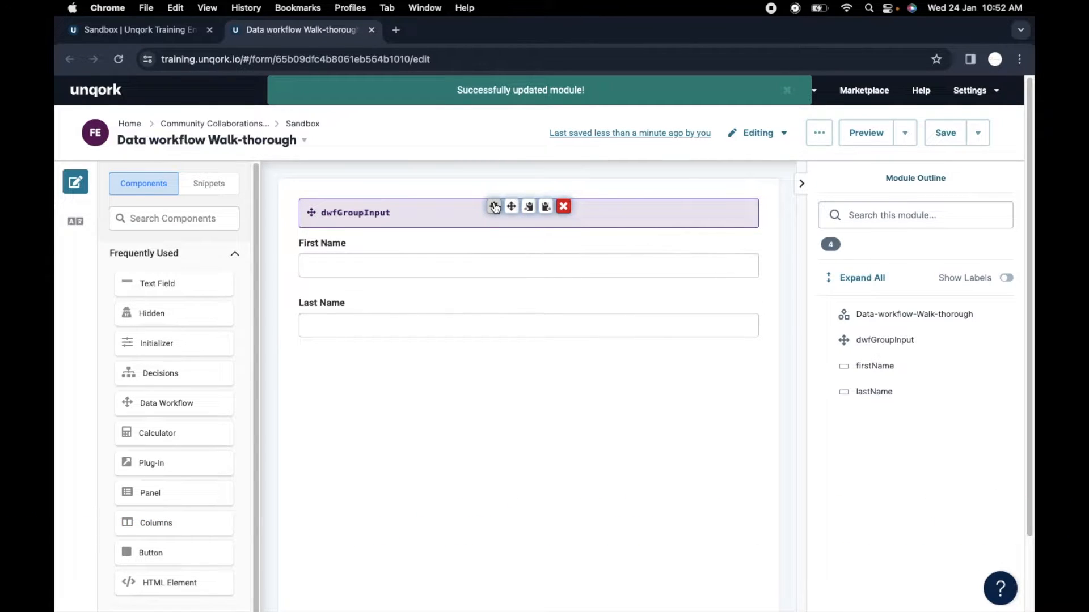
Step: Reopen the dwfGroupInput settings, reposition the Group Input operator and review the I/O operator descriptions
{"action": "left_click", "coordinate": [494, 207]}
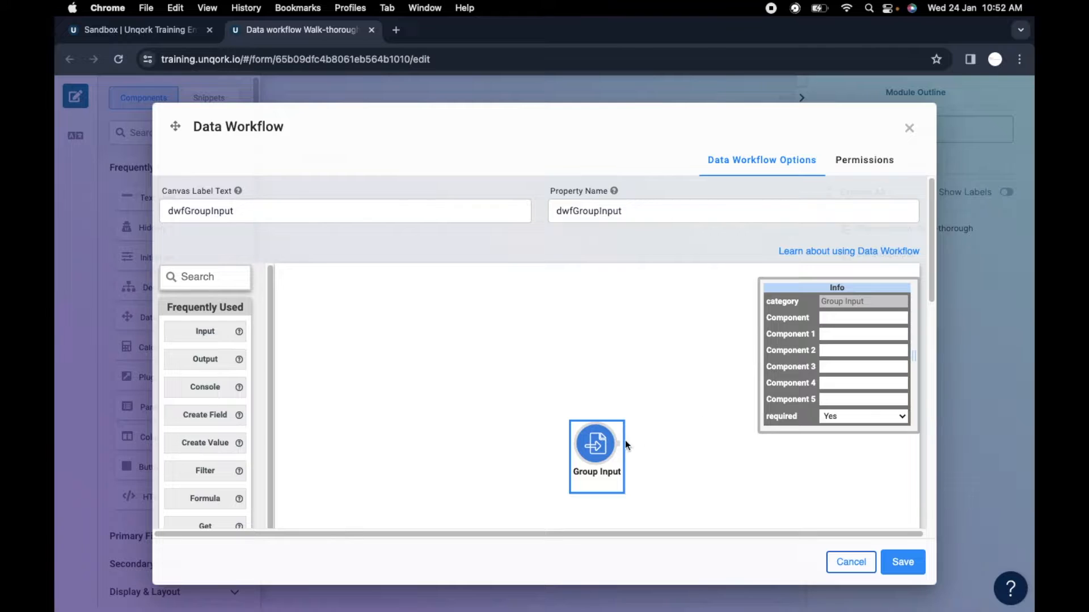
{"action": "left_click_drag", "start_coordinate": [601, 446], "coordinate": [463, 408]}
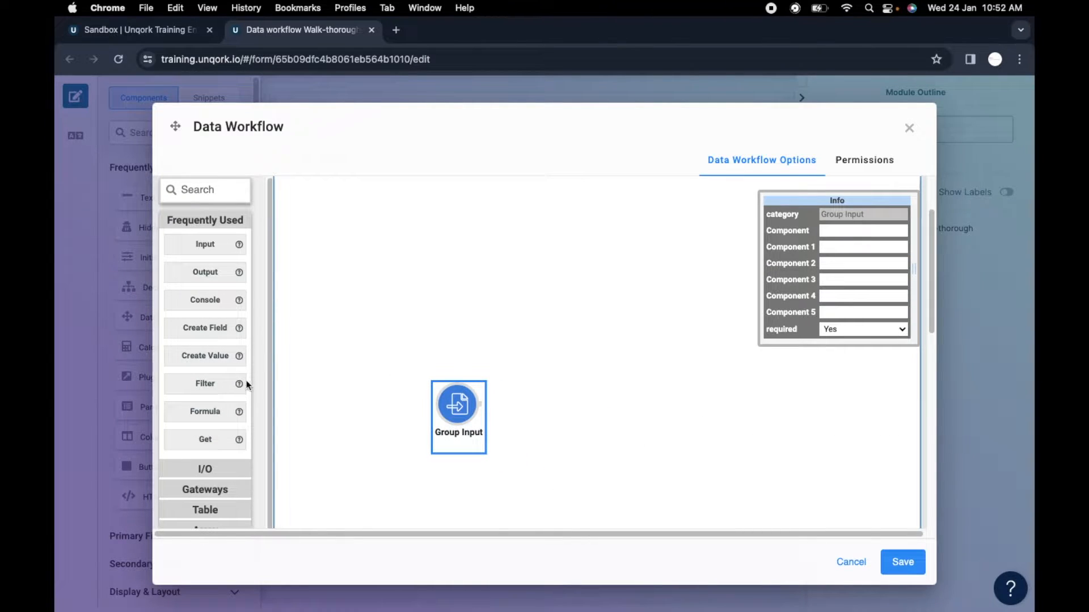
{"action": "left_click", "coordinate": [203, 463]}
{"action": "mouse_move", "coordinate": [239, 352]}
{"action": "mouse_move", "coordinate": [240, 296]}
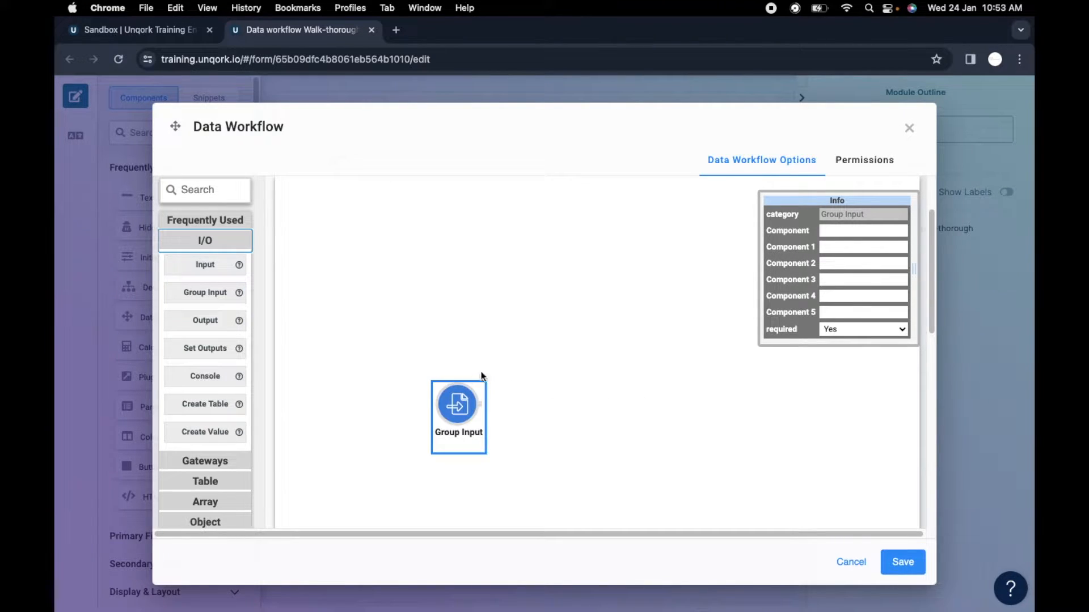
Step: Move the Info window nearer to the Group Input operator and examine the choices for Component and Component 1
{"action": "left_click_drag", "start_coordinate": [792, 203], "coordinate": [534, 203]}
{"action": "left_click", "coordinate": [576, 227]}
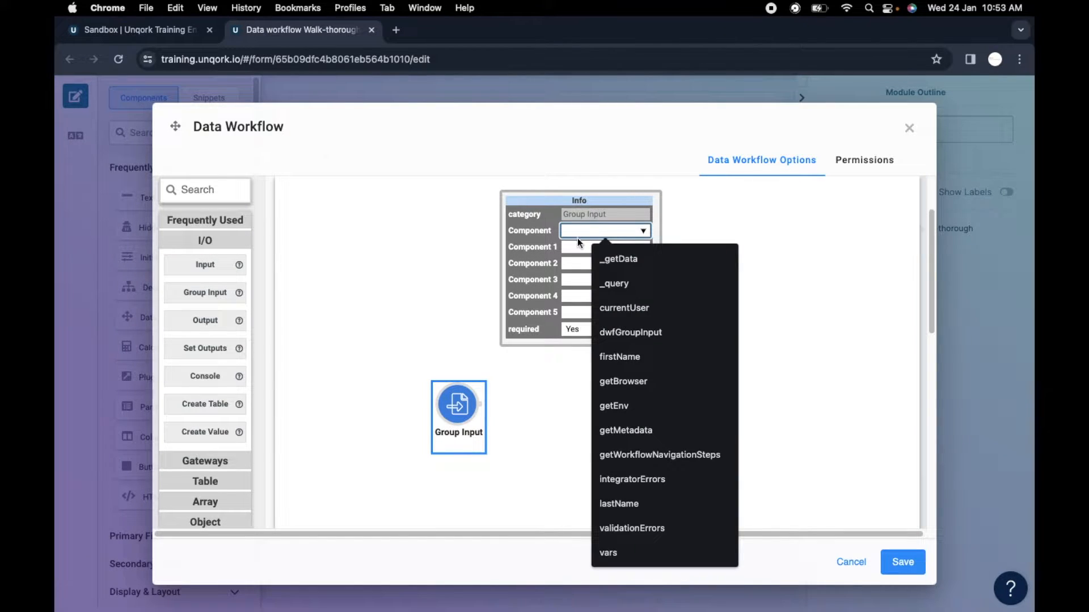
{"action": "left_click", "coordinate": [576, 246]}
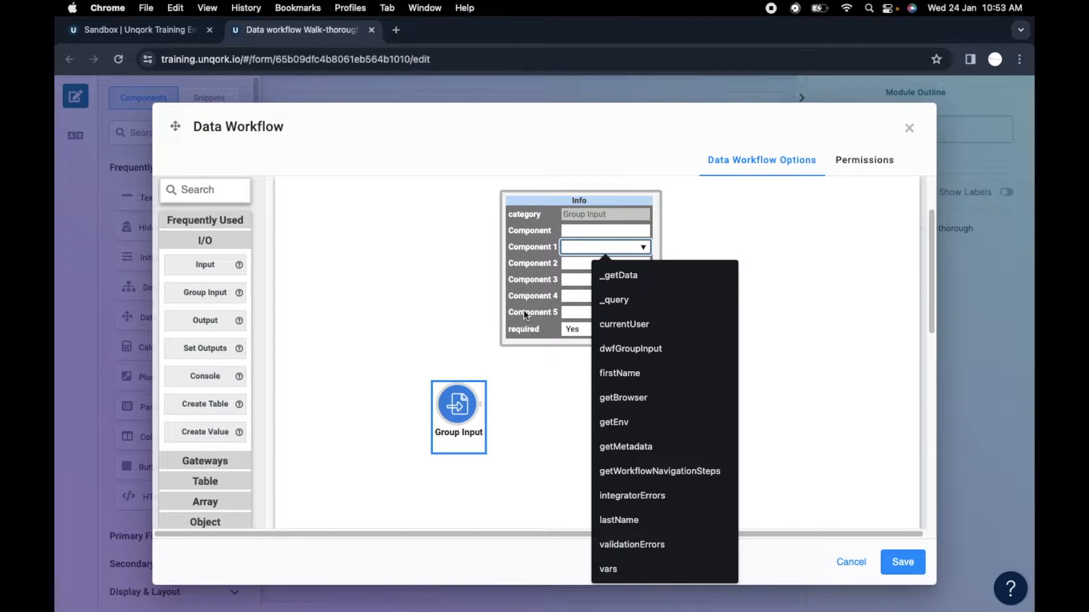
{"action": "left_click", "coordinate": [532, 233]}
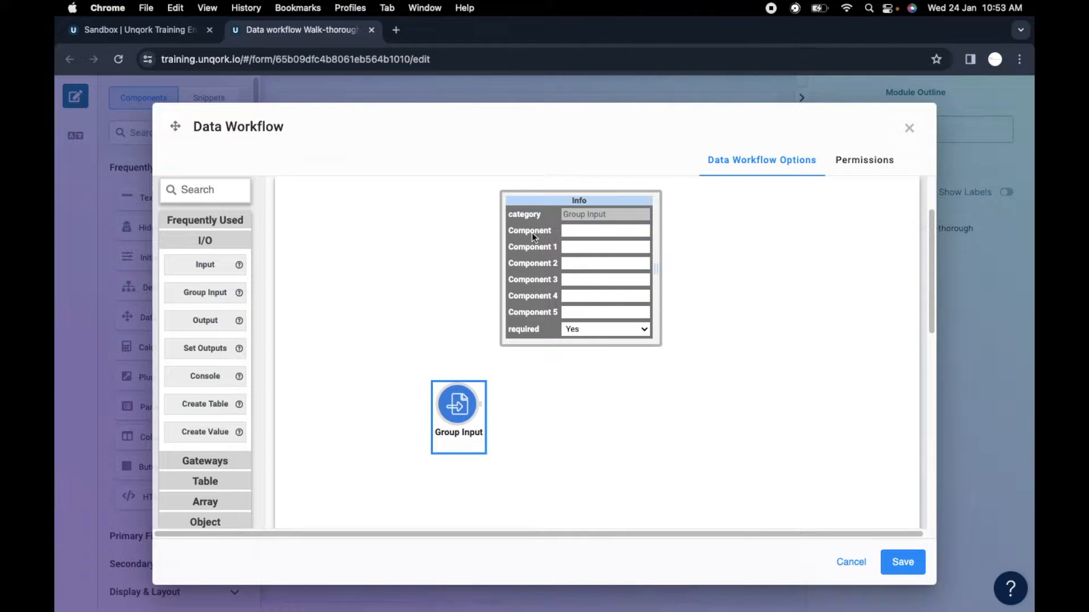
{"action": "left_click", "coordinate": [583, 248]}
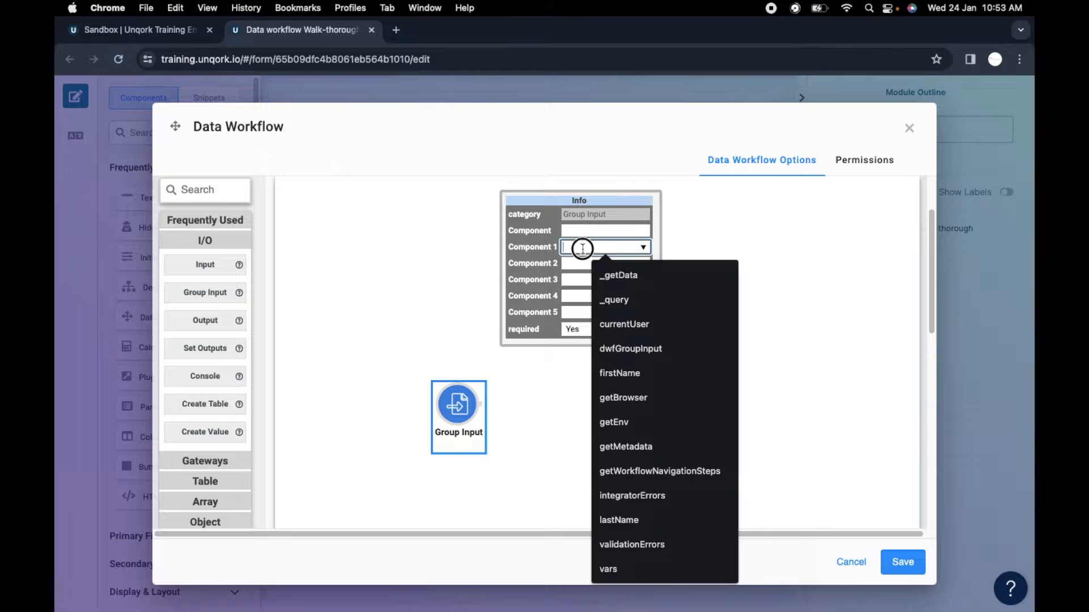
Step: Place an Input operator above the Group Input operator and examine its Component setting
{"action": "mouse_move", "coordinate": [206, 267]}
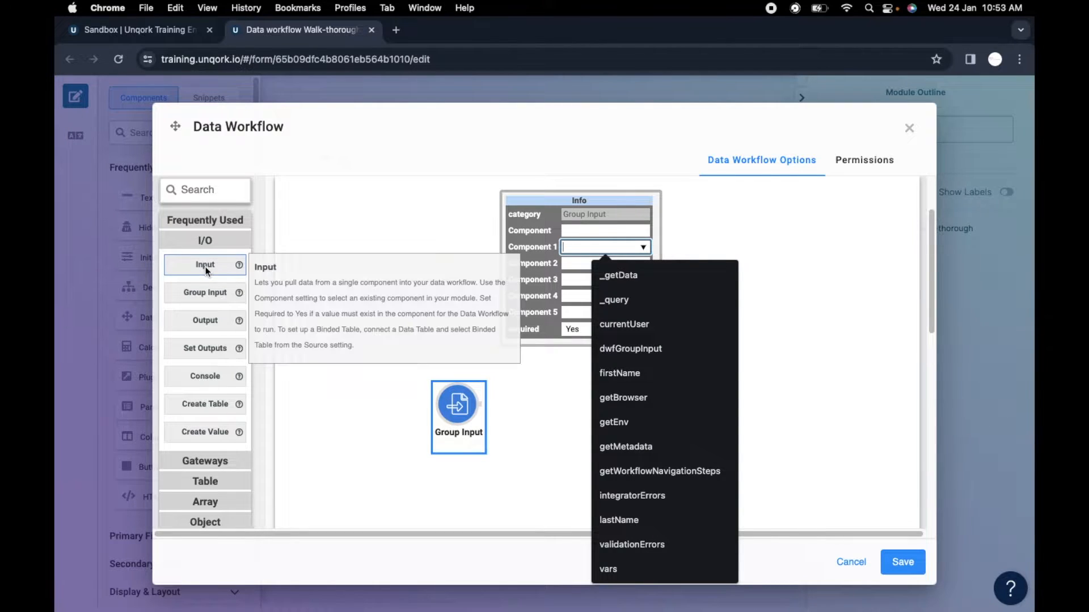
{"action": "left_click_drag", "start_coordinate": [206, 265], "coordinate": [356, 256]}
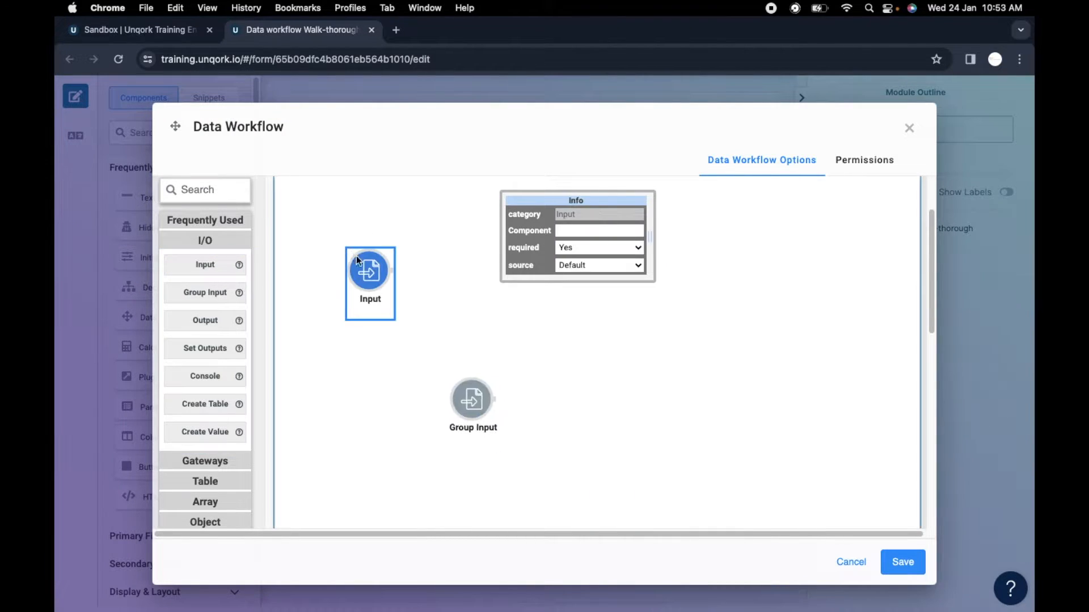
{"action": "left_click", "coordinate": [604, 231]}
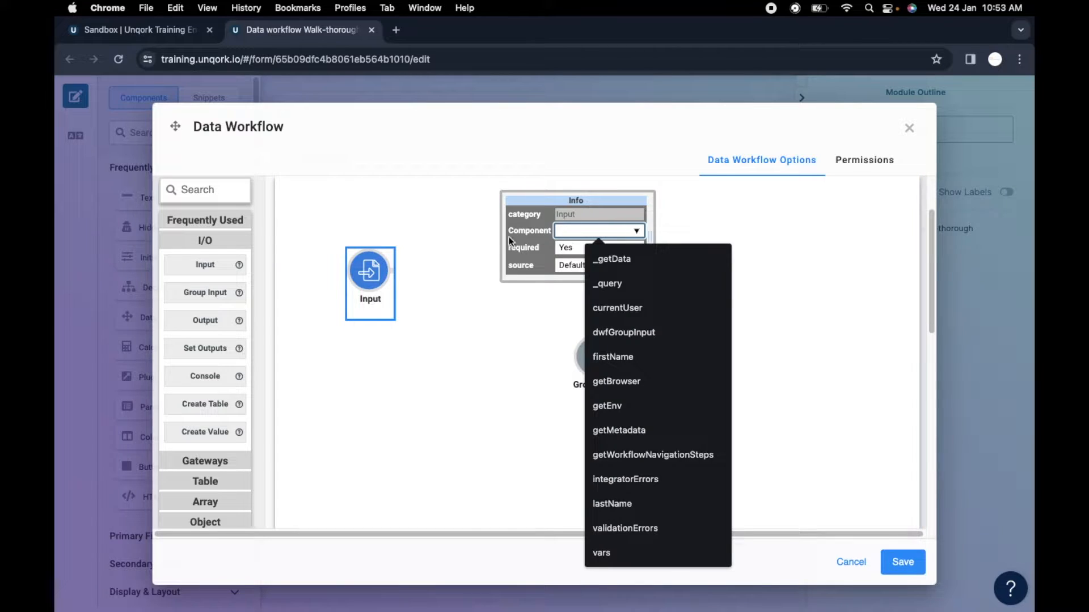
{"action": "left_click", "coordinate": [376, 283]}
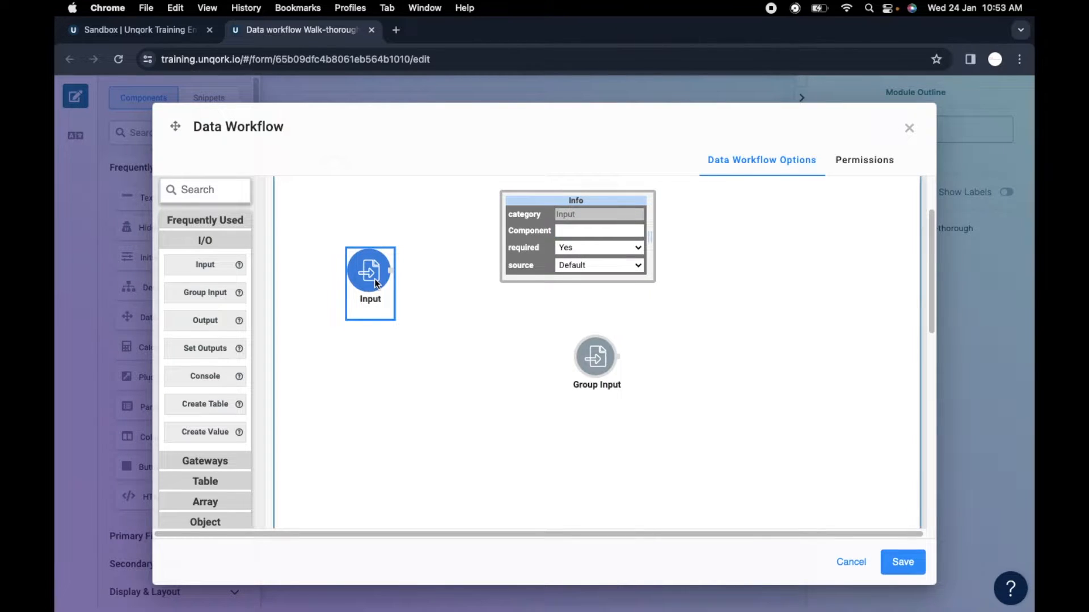
Step: Delete the Input operator and set the Group Input operator's Component to firstName and Component 1 to lastName
{"action": "key", "text": "BackSpace"}
{"action": "left_click", "coordinate": [580, 355]}
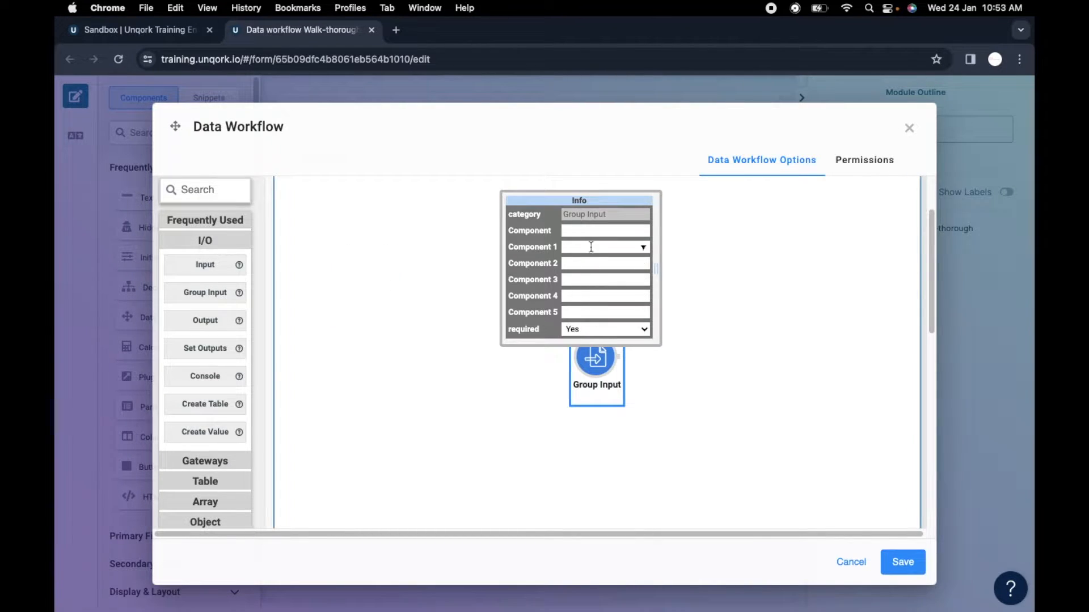
{"action": "left_click", "coordinate": [587, 229]}
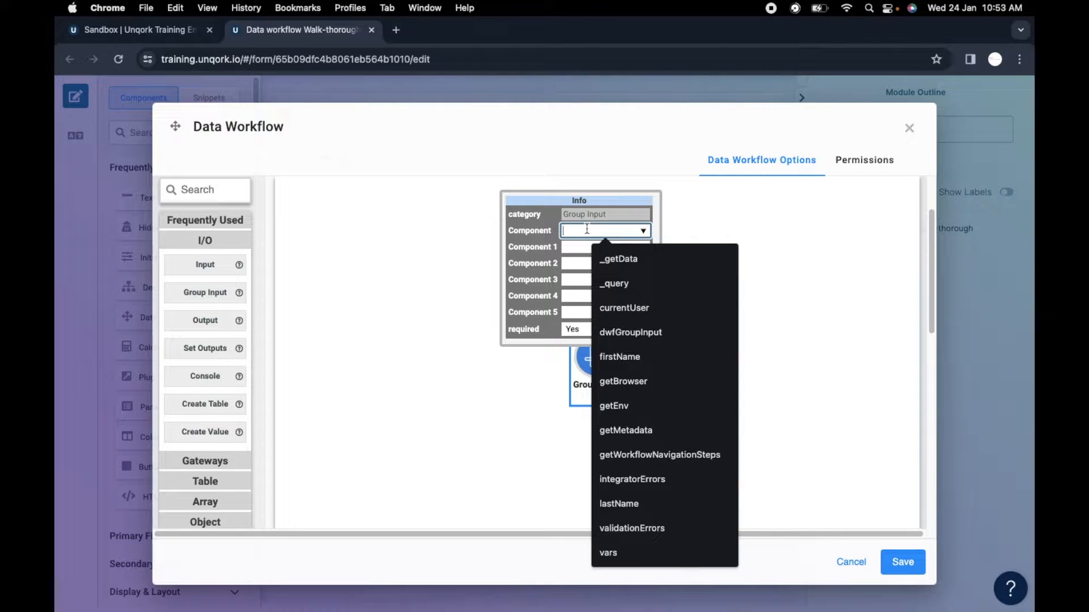
{"action": "type", "text": "fi"}
{"action": "left_click", "coordinate": [619, 258]}
{"action": "left_click", "coordinate": [577, 247]}
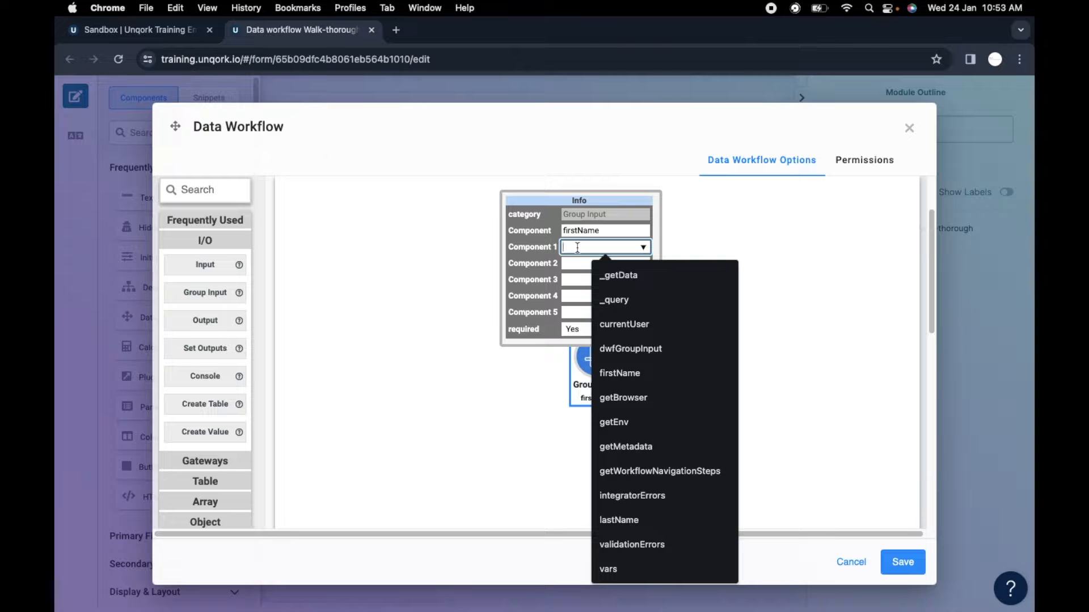
{"action": "type", "text": "la"}
{"action": "left_click", "coordinate": [618, 272]}
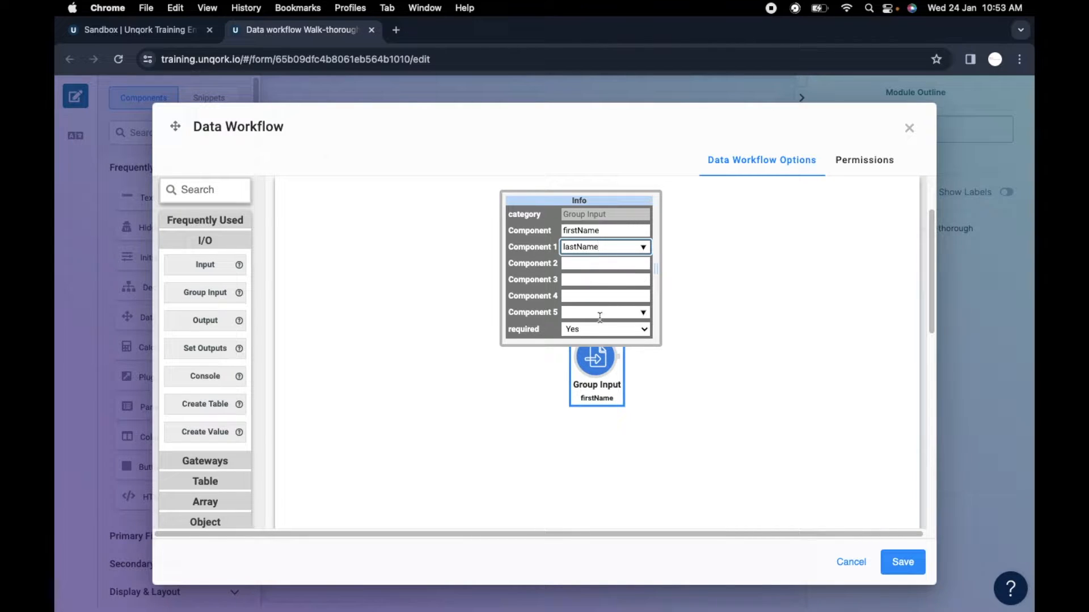
Step: Examine the choices of the Group Input operator's required setting and review its component fields
{"action": "left_click", "coordinate": [563, 329]}
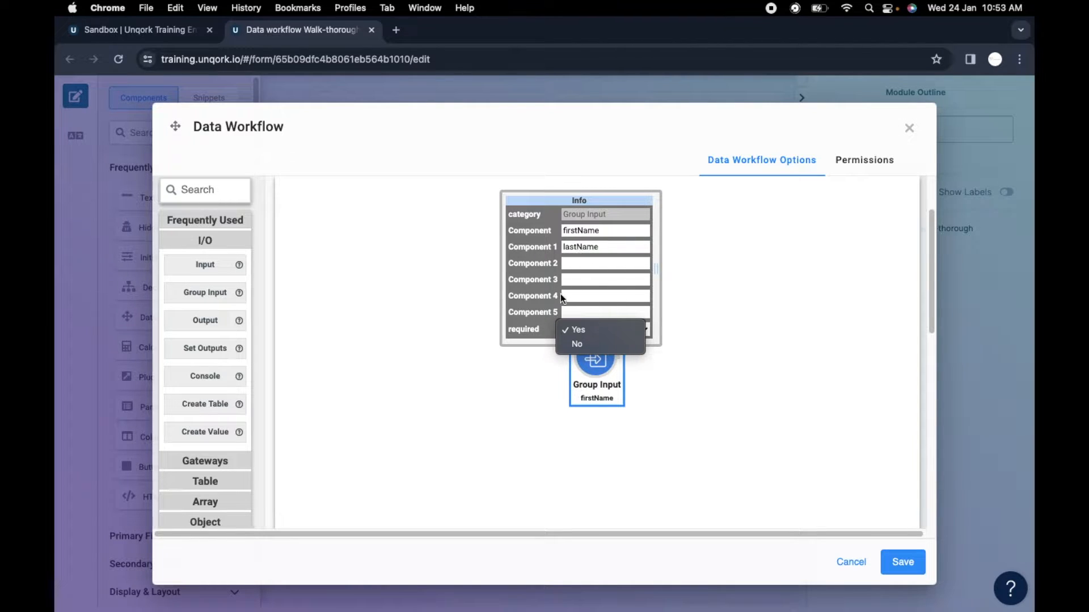
{"action": "left_click", "coordinate": [531, 297]}
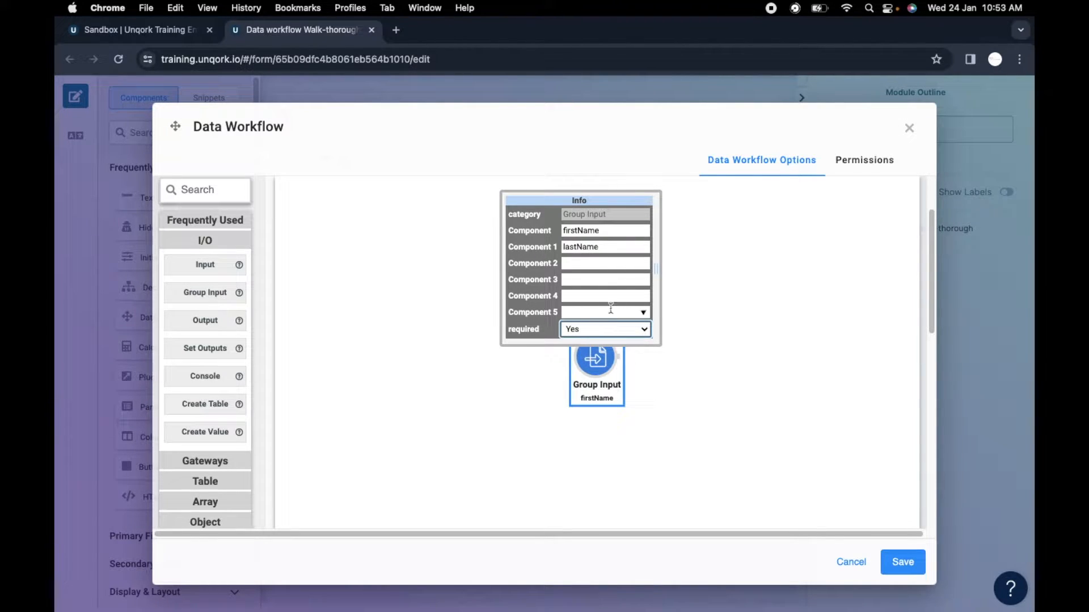
{"action": "scroll", "coordinate": [759, 300], "scroll_direction": "up", "scroll_amount": 2}
{"action": "scroll", "coordinate": [770, 221], "scroll_direction": "up", "scroll_amount": 1}
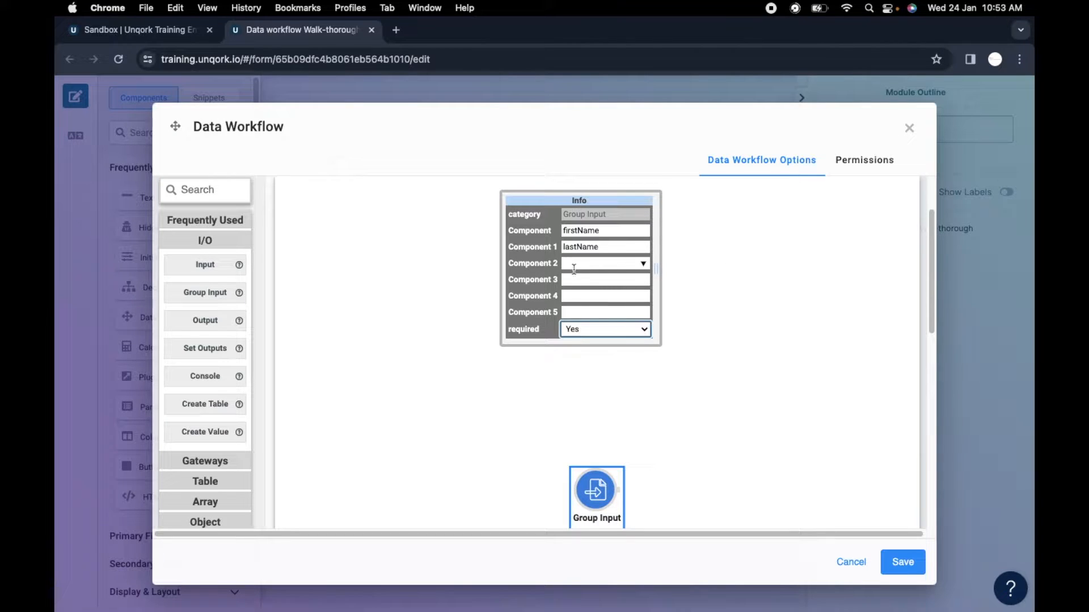
{"action": "scroll", "coordinate": [748, 281], "scroll_direction": "up", "scroll_amount": 3}
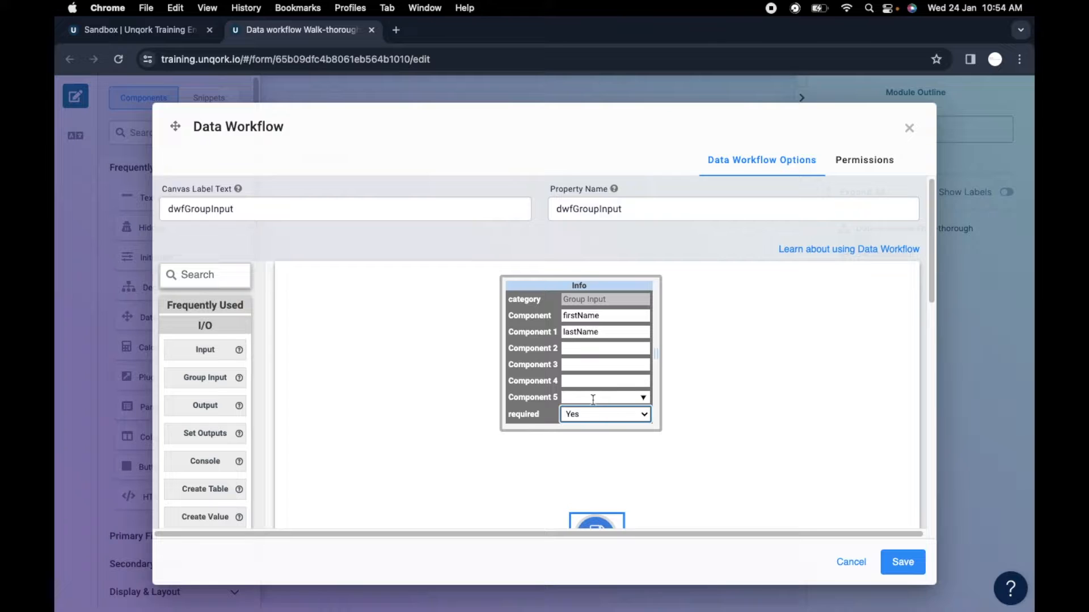
{"action": "scroll", "coordinate": [741, 359], "scroll_direction": "down", "scroll_amount": 2}
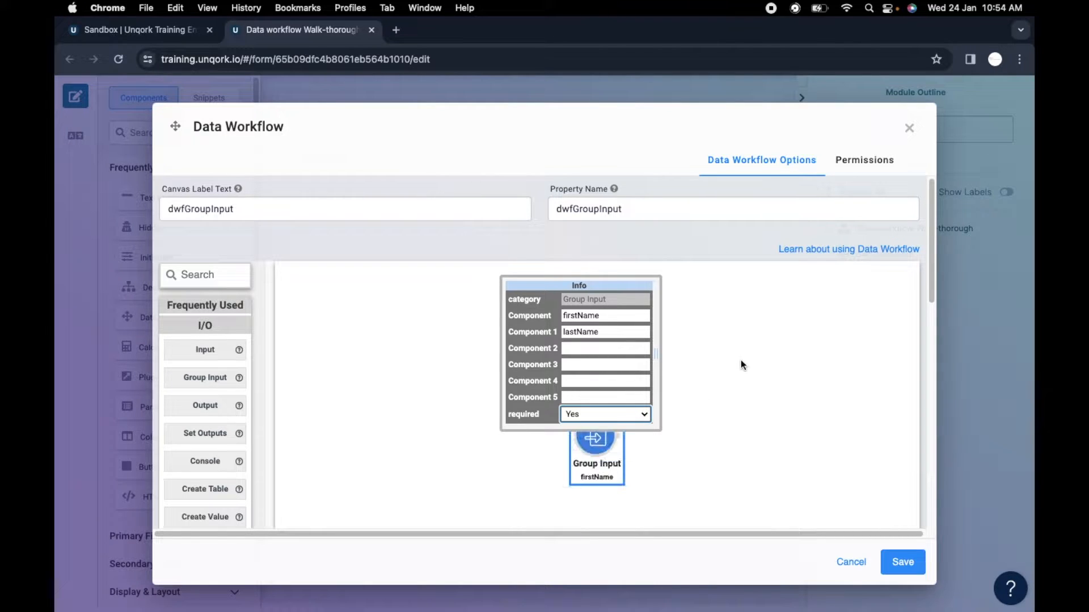
Step: Add a Console operator beside the Group Input operator and connect the Group Input's output to it
{"action": "left_click_drag", "start_coordinate": [618, 286], "coordinate": [510, 276]}
{"action": "left_click", "coordinate": [201, 273]}
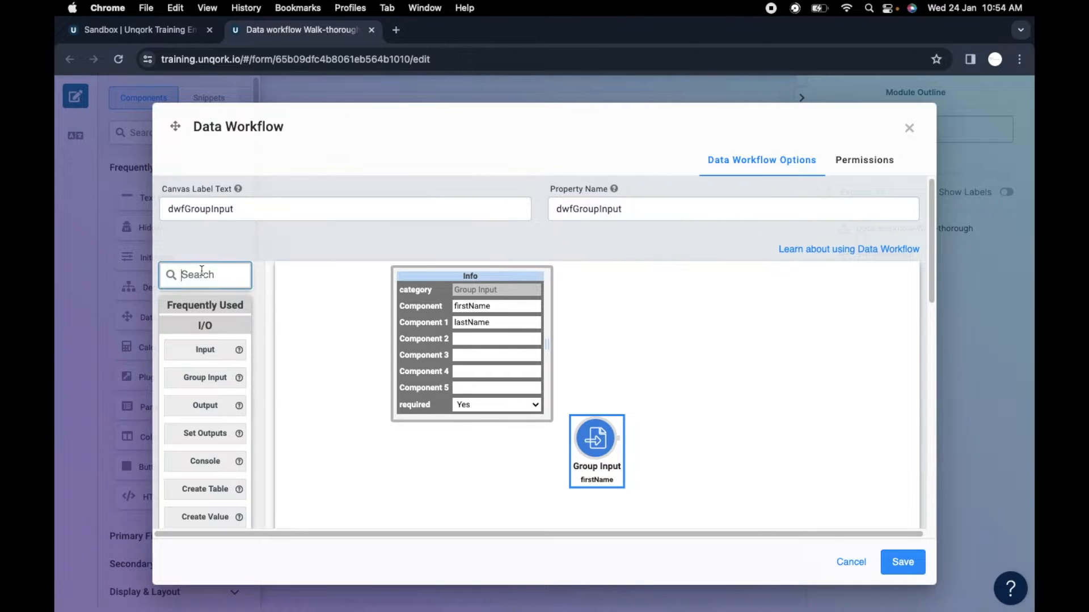
{"action": "type", "text": "co"}
{"action": "type", "text": "n"}
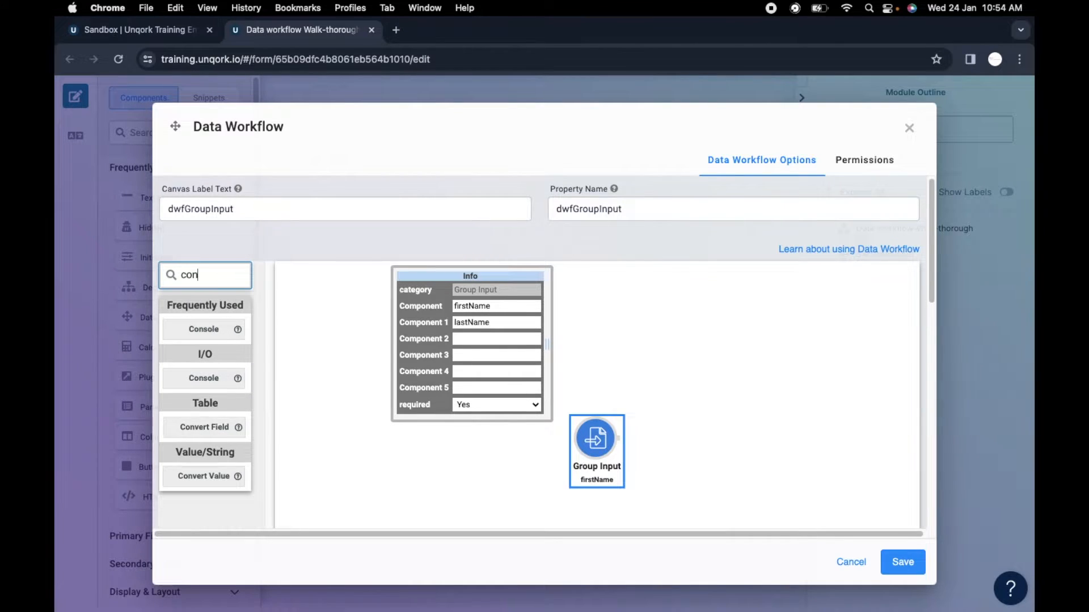
{"action": "left_click_drag", "start_coordinate": [210, 326], "coordinate": [675, 393]}
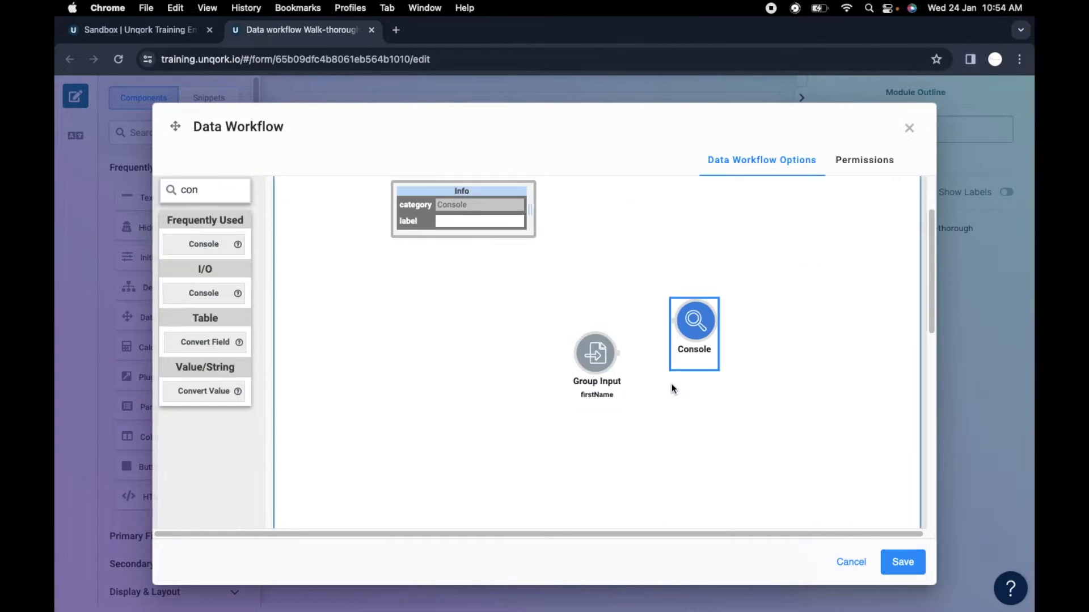
{"action": "left_click_drag", "start_coordinate": [606, 352], "coordinate": [567, 343]}
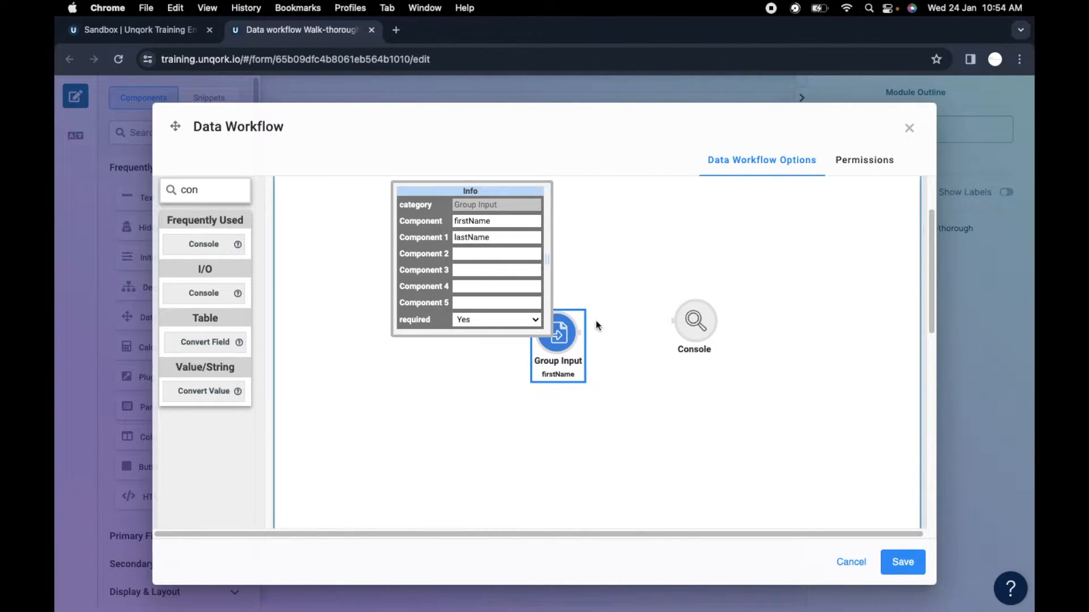
{"action": "left_click_drag", "start_coordinate": [579, 332], "coordinate": [669, 325]}
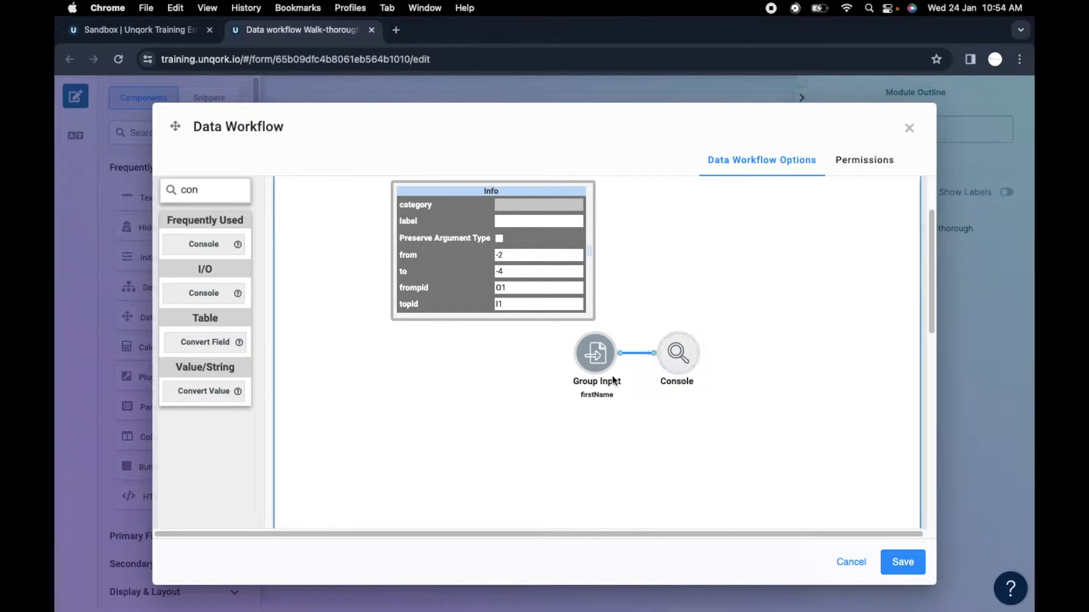
Step: Label the Console operator "Group input", check the Group Input operator's settings and save the data workflow
{"action": "left_click", "coordinate": [696, 349]}
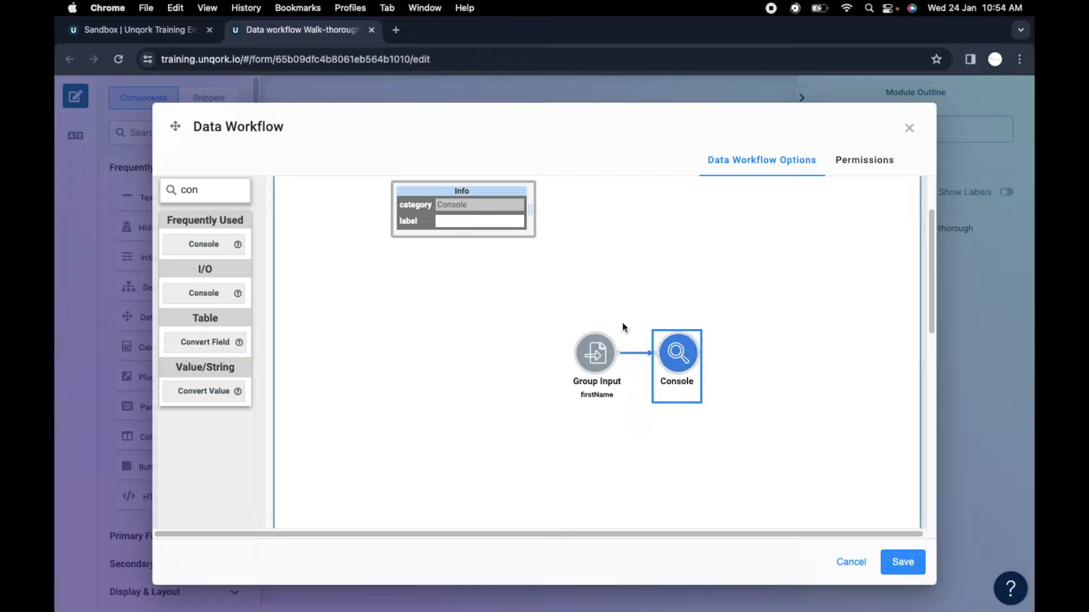
{"action": "left_click", "coordinate": [463, 224]}
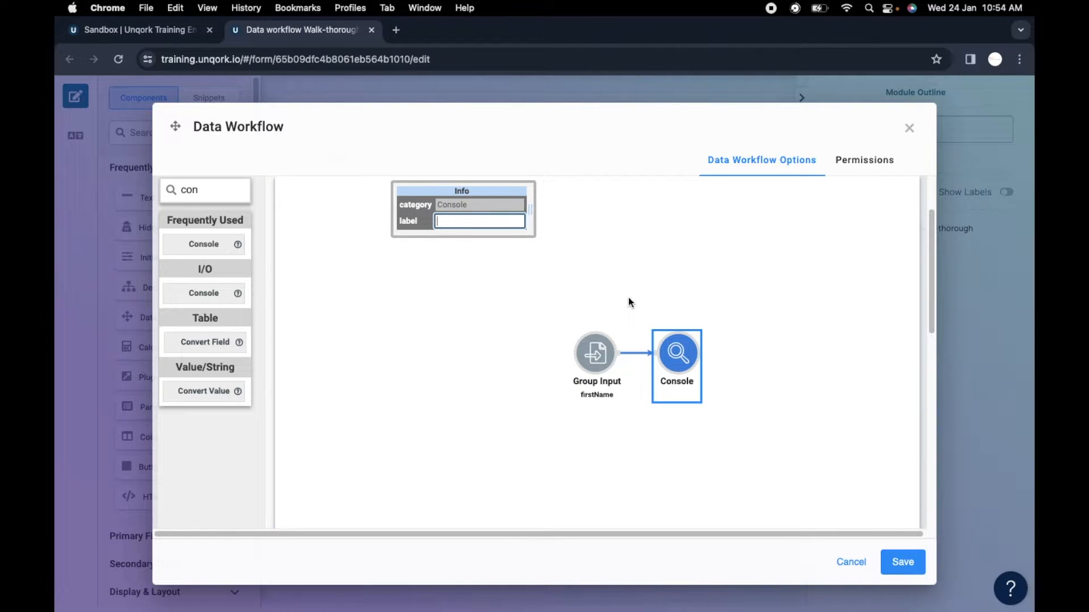
{"action": "type", "text": "G"}
{"action": "type", "text": "o"}
{"action": "key", "text": "BackSpace"}
{"action": "double_click", "coordinate": [455, 225]}
{"action": "type", "text": "Group input"}
{"action": "left_click", "coordinate": [605, 357]}
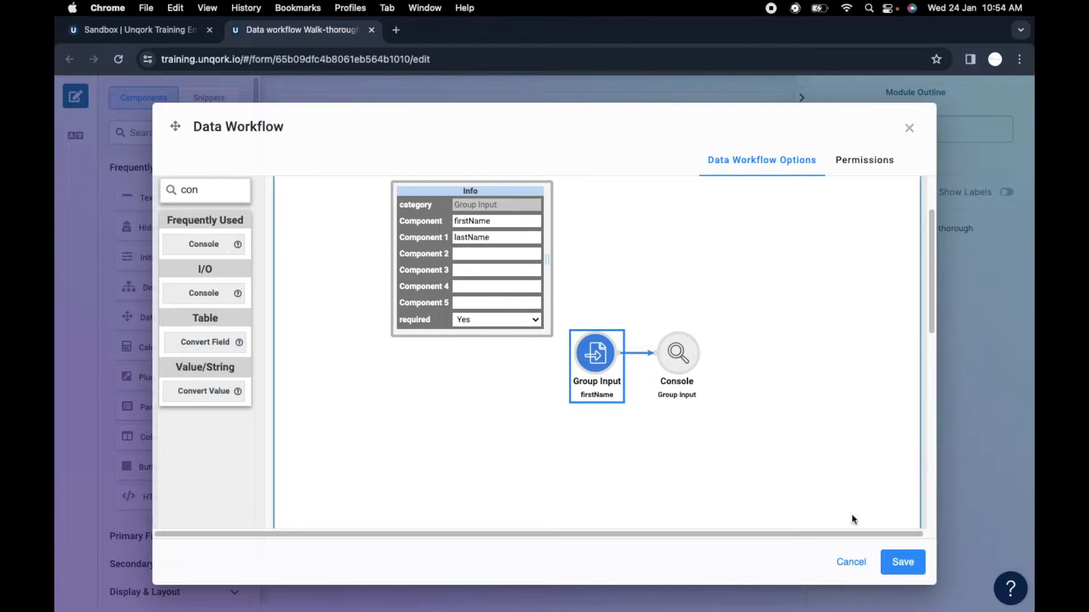
{"action": "left_click", "coordinate": [902, 562]}
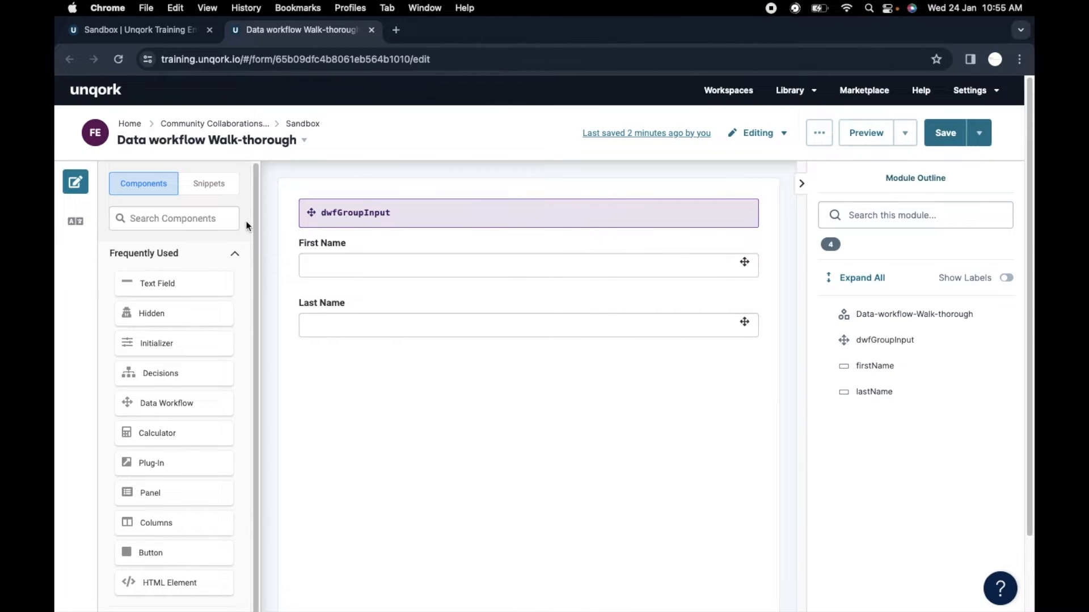
Step: Find the Button component and add one to the module above dwfGroupInput
{"action": "left_click", "coordinate": [148, 217]}
{"action": "type", "text": "bu"}
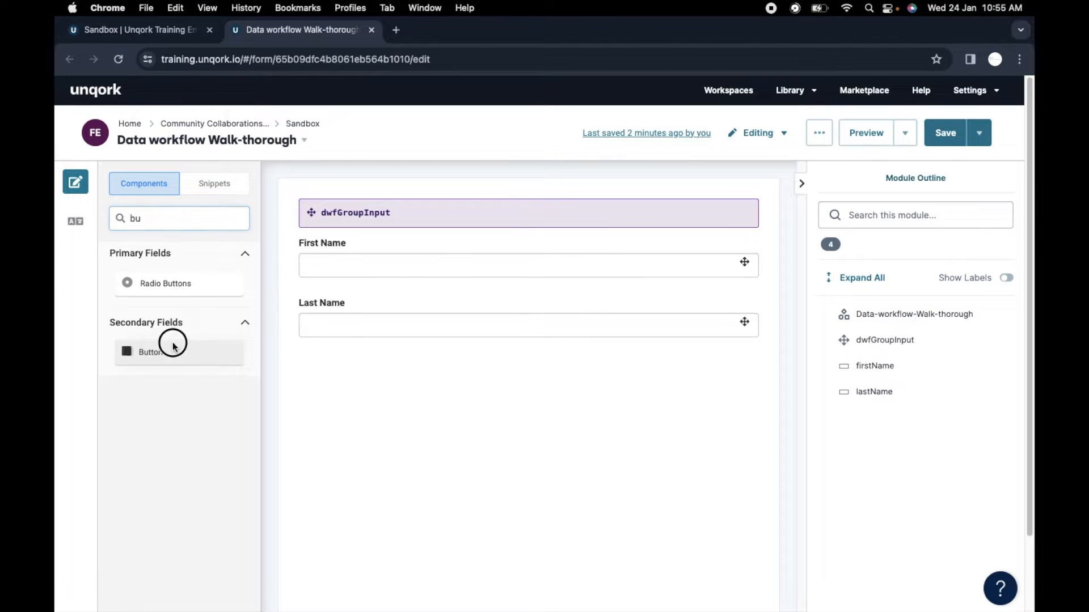
{"action": "left_click_drag", "start_coordinate": [170, 343], "coordinate": [392, 205]}
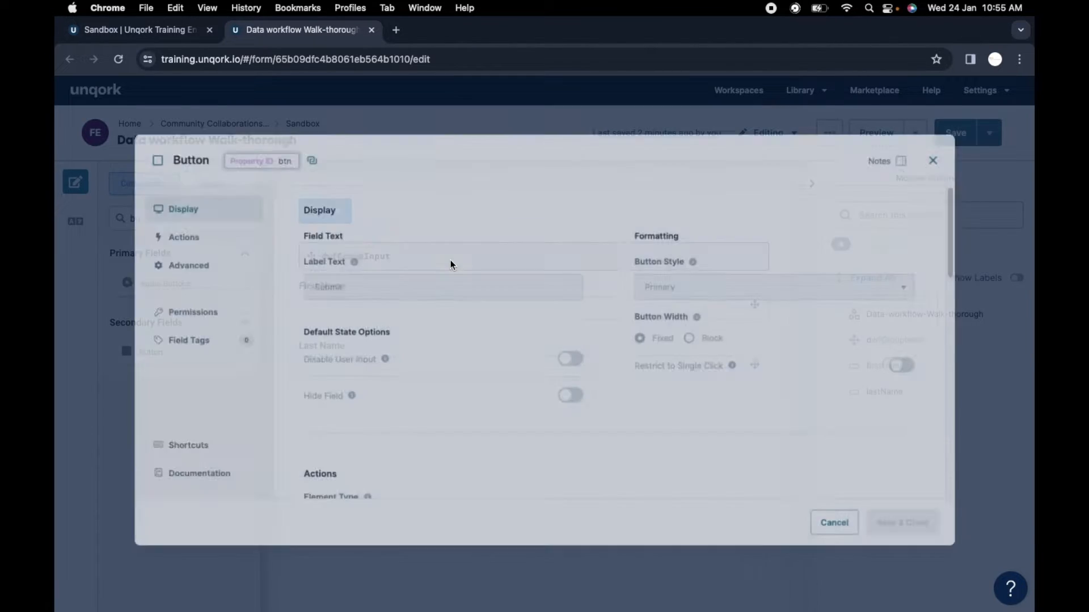
Step: Set the button's action type to Event with dwfGroupInput as its On Click trigger, then save the button and the module
{"action": "scroll", "coordinate": [704, 365], "scroll_direction": "down", "scroll_amount": 5}
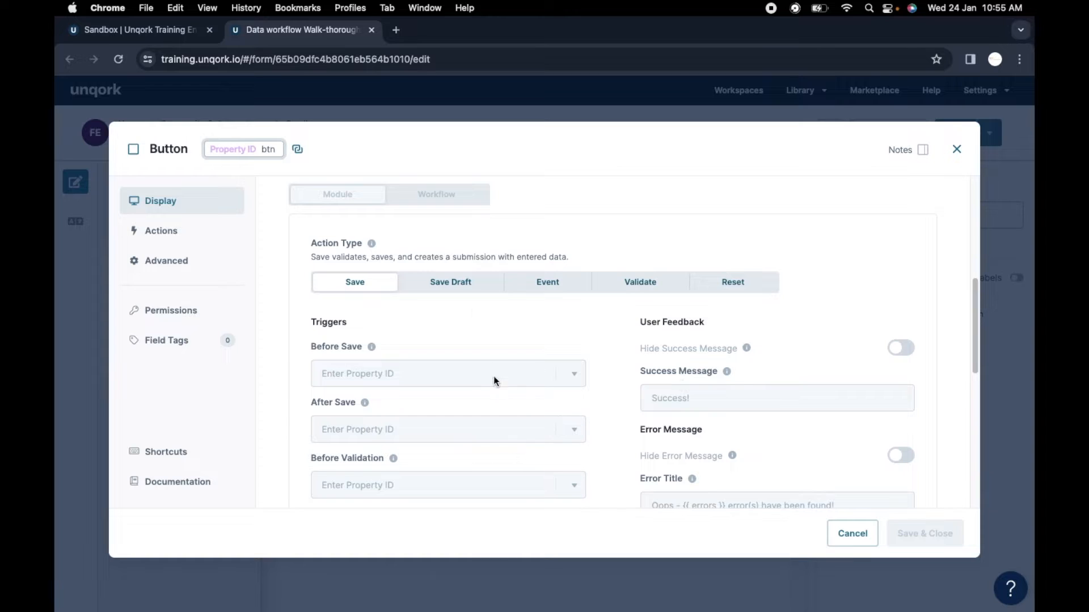
{"action": "left_click", "coordinate": [545, 292]}
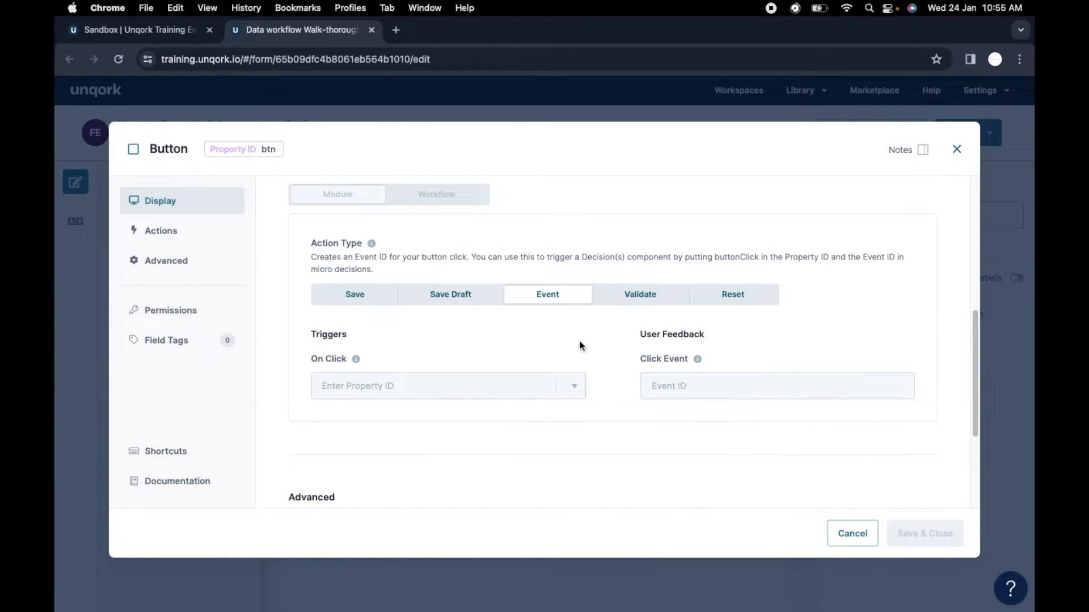
{"action": "scroll", "coordinate": [580, 341], "scroll_direction": "up", "scroll_amount": 1}
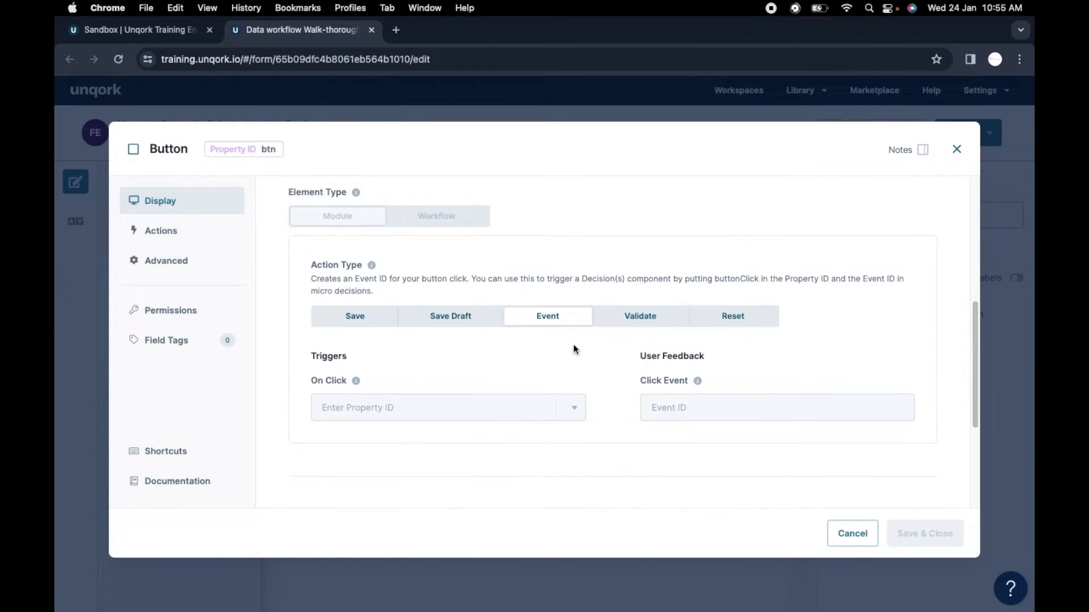
{"action": "left_click", "coordinate": [390, 404]}
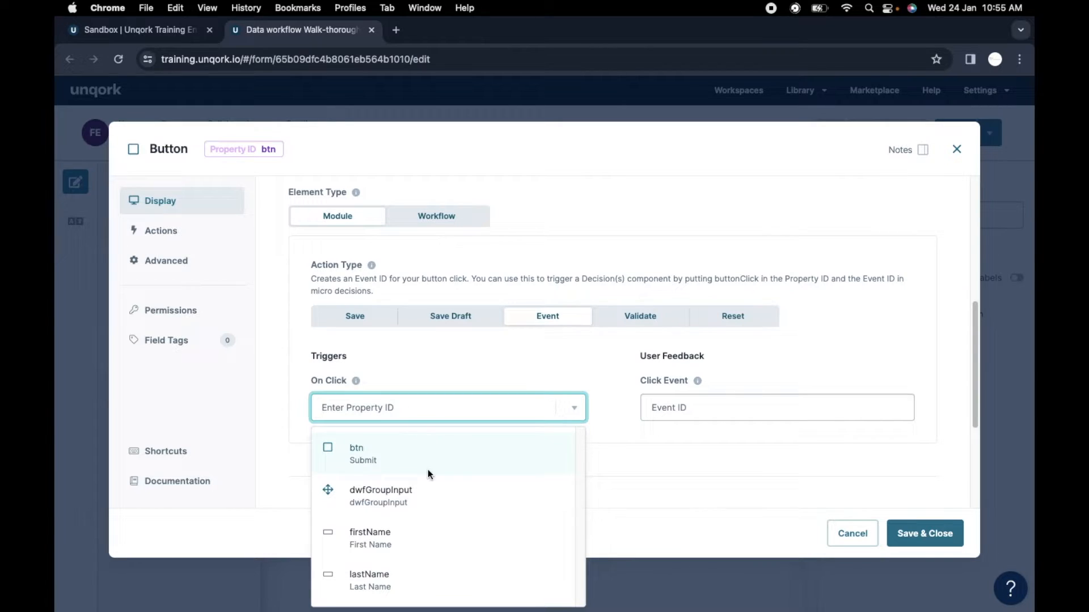
{"action": "left_click", "coordinate": [431, 489]}
{"action": "left_click", "coordinate": [936, 532]}
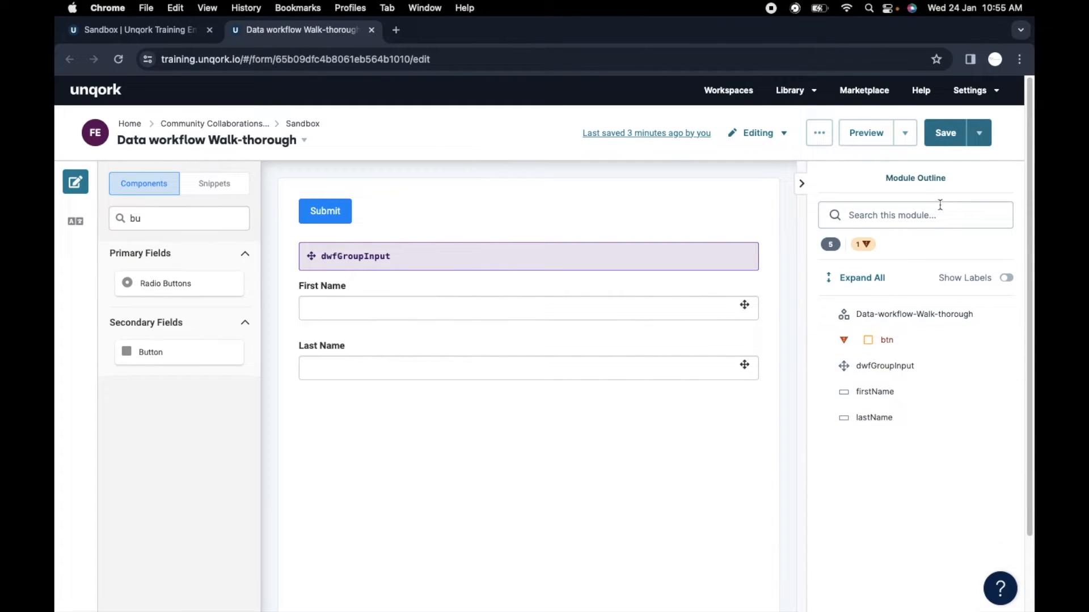
{"action": "left_click", "coordinate": [943, 140]}
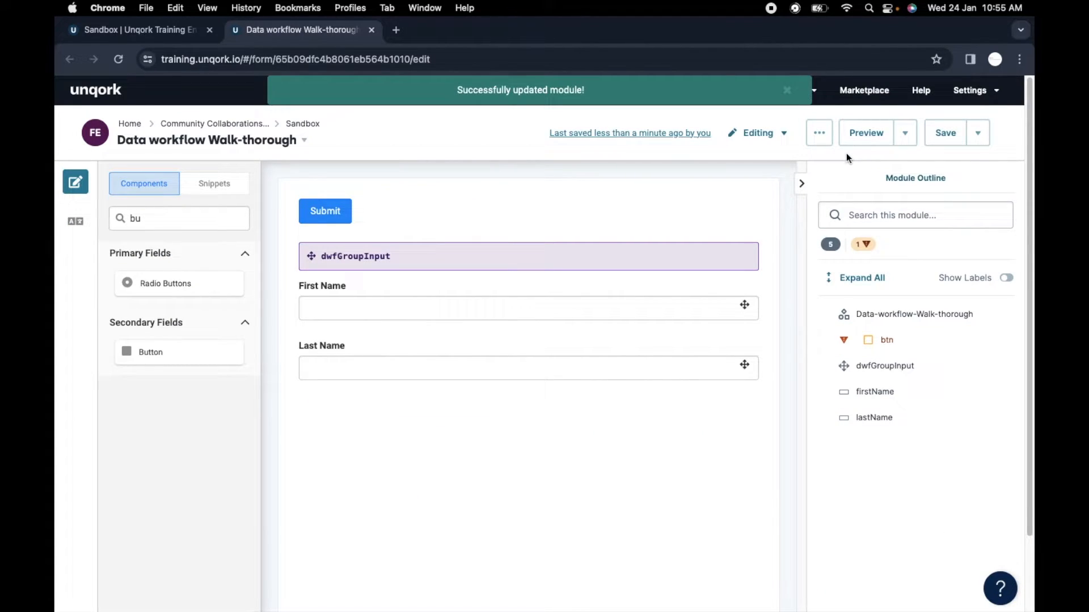
Step: Preview the module, open the browser's developer console on that page and clear its log
{"action": "left_click", "coordinate": [853, 139]}
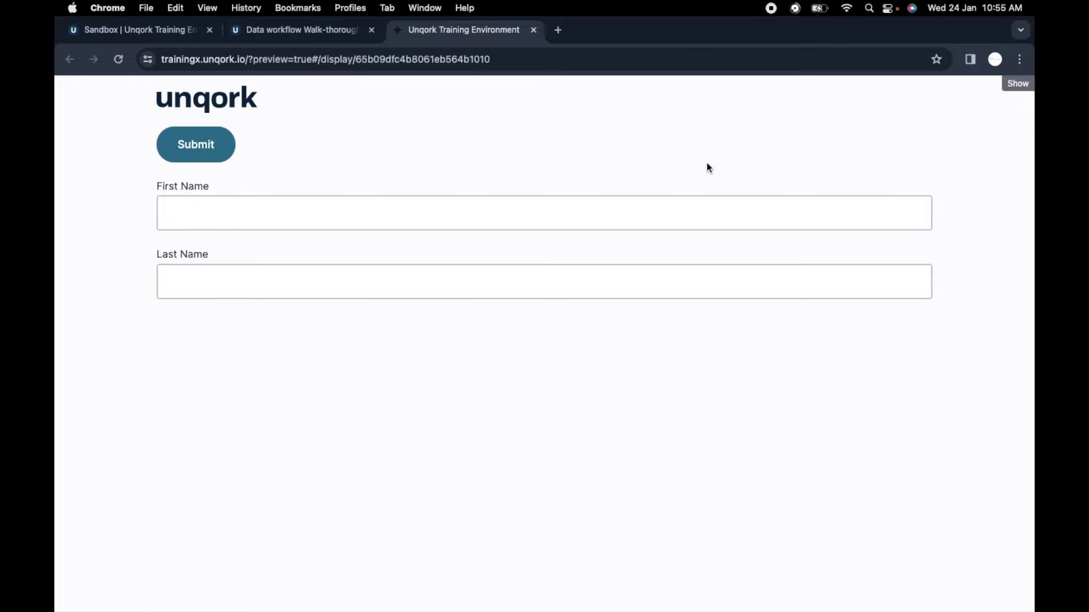
{"action": "right_click", "coordinate": [502, 376]}
{"action": "left_click", "coordinate": [546, 599]}
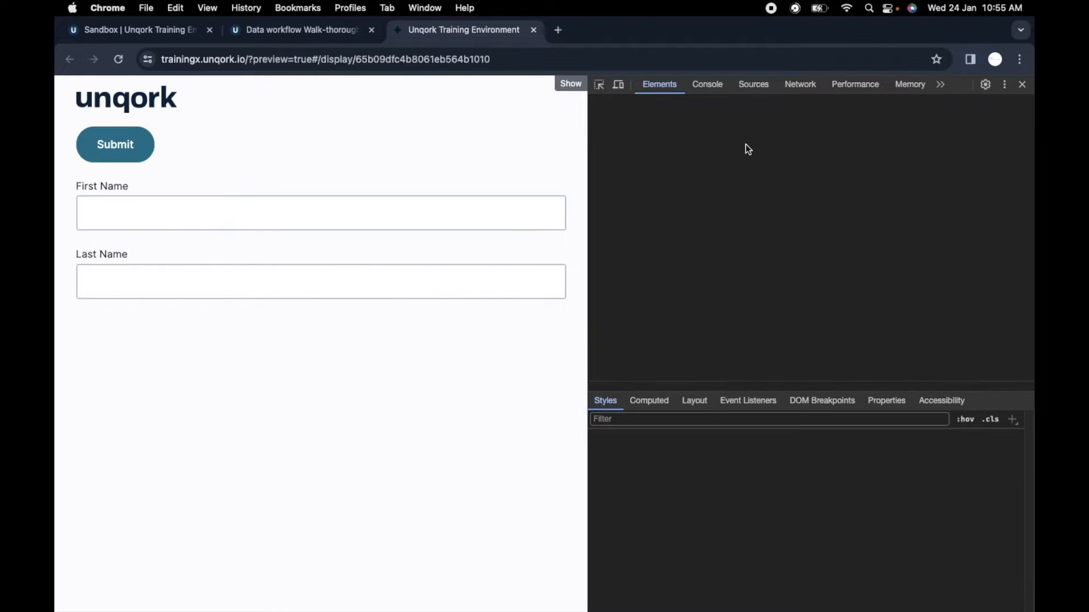
{"action": "left_click", "coordinate": [706, 85]}
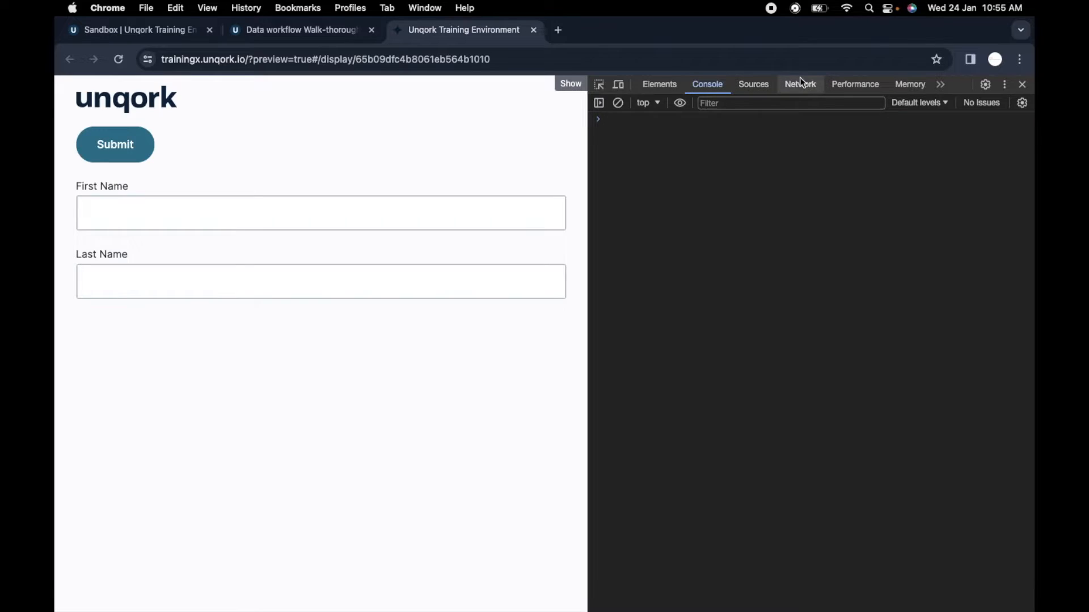
{"action": "left_click", "coordinate": [801, 85]}
{"action": "left_click", "coordinate": [706, 86]}
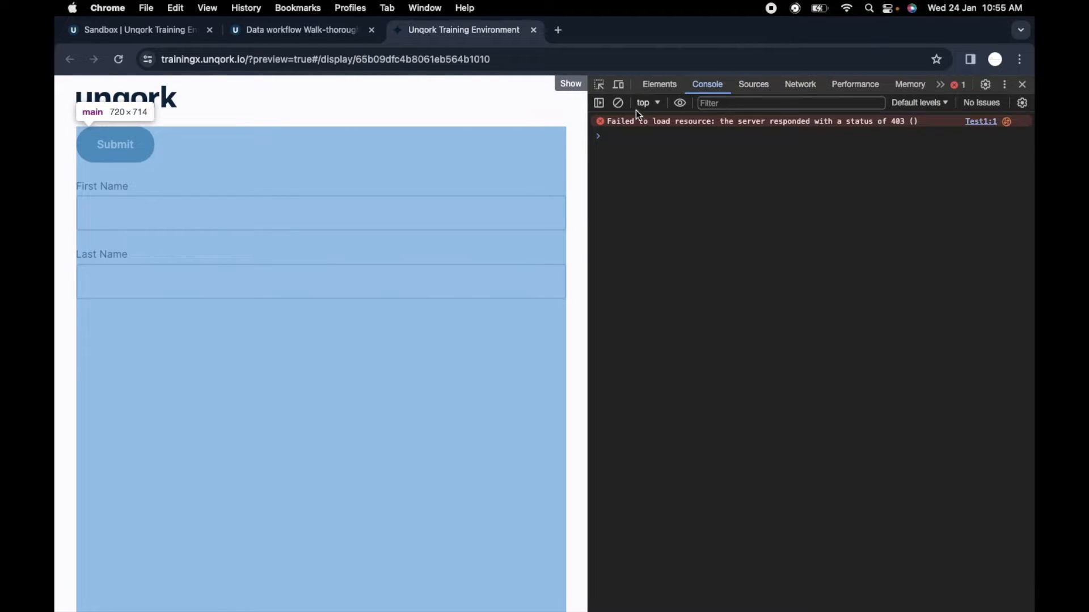
{"action": "left_click", "coordinate": [617, 103]}
Step: Submit the form with a sample first and last name and expand the logged Group input object in the console
{"action": "left_click", "coordinate": [213, 210]}
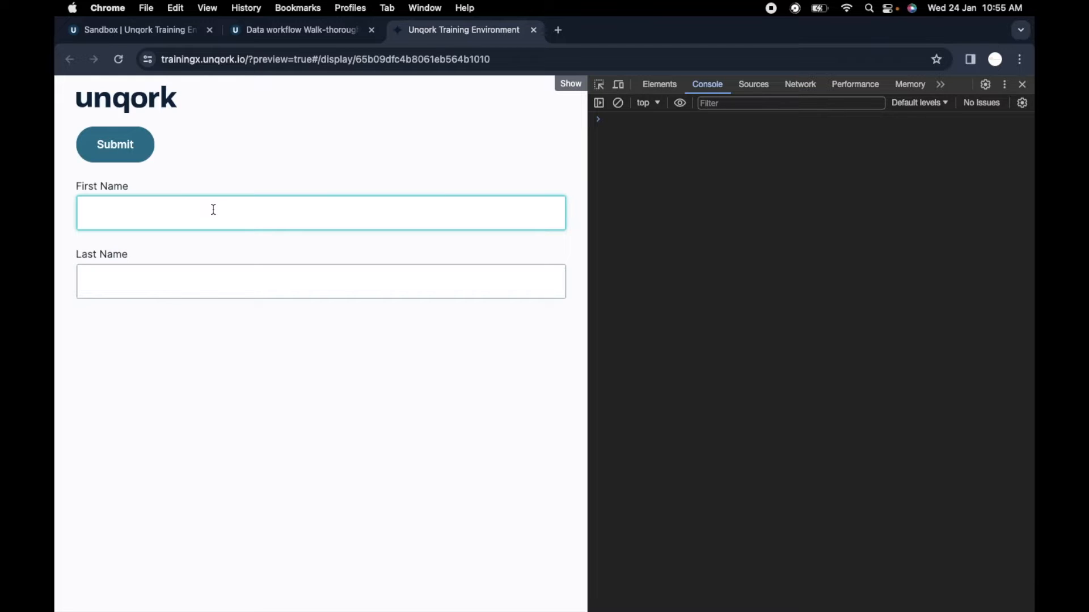
{"action": "type", "text": "Ms"}
{"action": "key", "text": "Tab"}
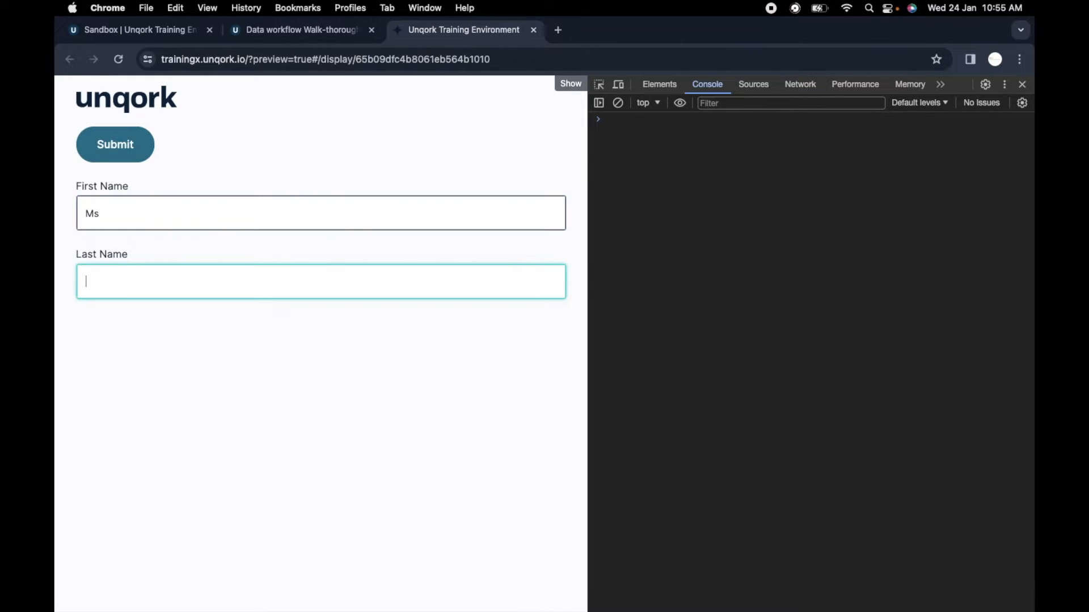
{"action": "type", "text": "Dhoni"}
{"action": "left_click", "coordinate": [282, 332]}
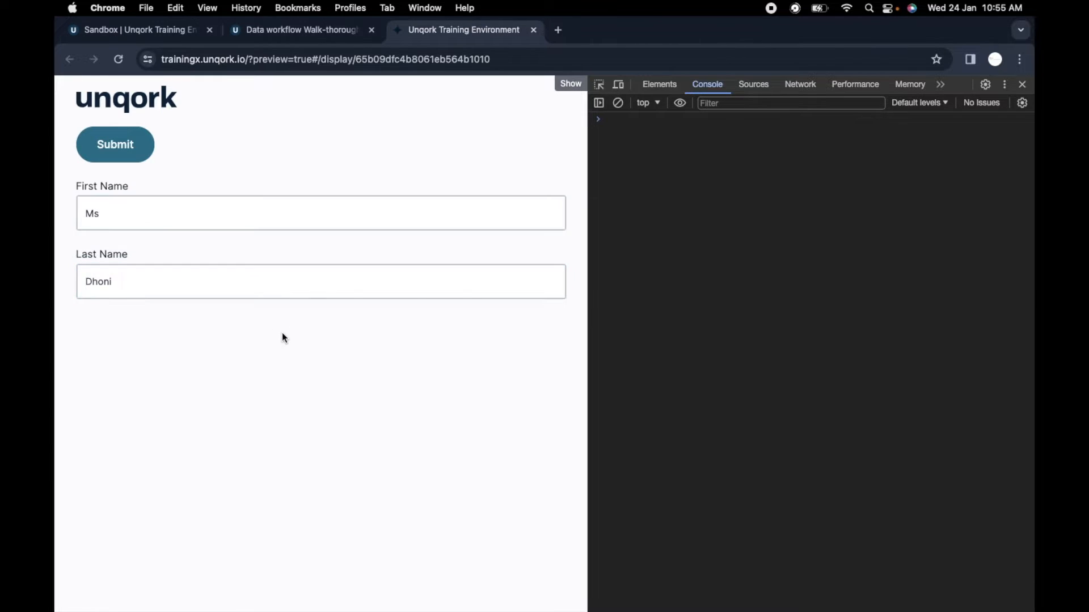
{"action": "left_click", "coordinate": [116, 146]}
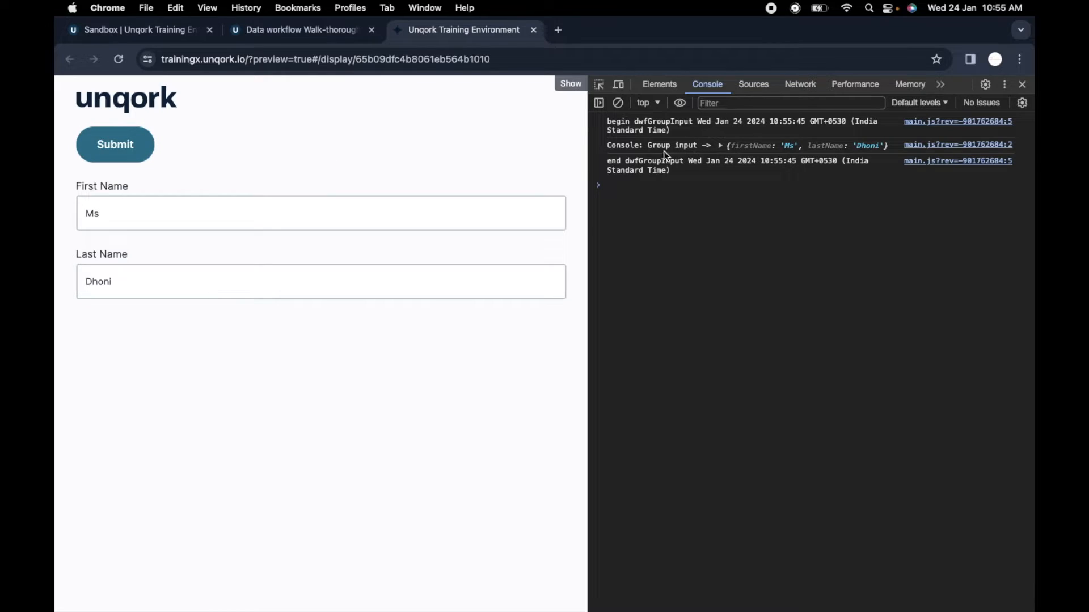
{"action": "left_click", "coordinate": [719, 146]}
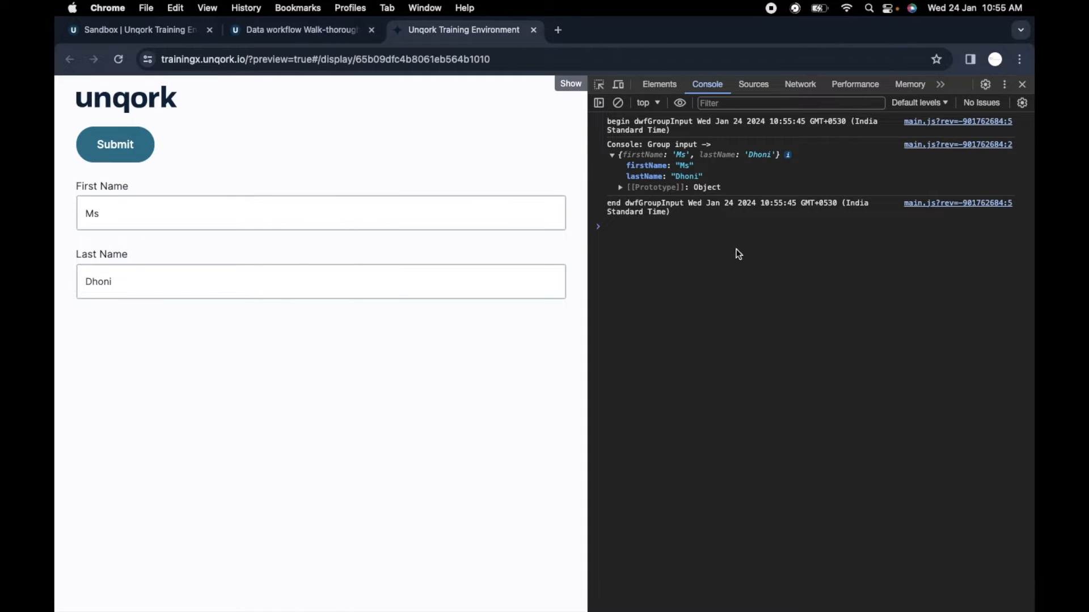
Step: Run angular.element('.unqorkio-form').scope().submission in the console and expand the returned object's data property
{"action": "left_click", "coordinate": [672, 228]}
{"action": "type", "text": "angular.element('.unqorkio-form').scope().submission"}
{"action": "key", "text": "Return"}
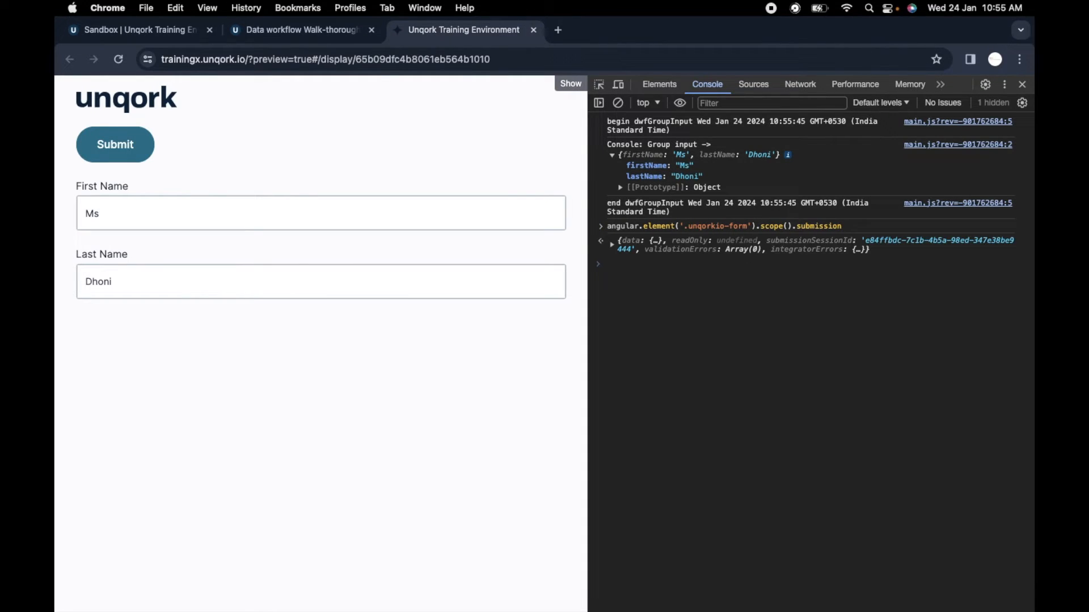
{"action": "left_click", "coordinate": [640, 243]}
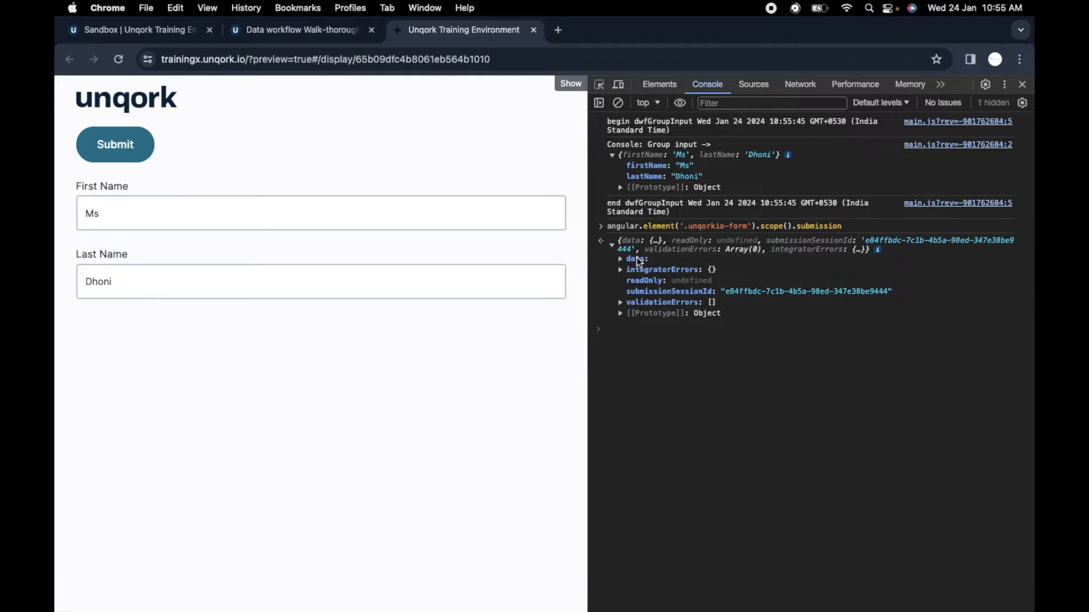
{"action": "left_click", "coordinate": [632, 261]}
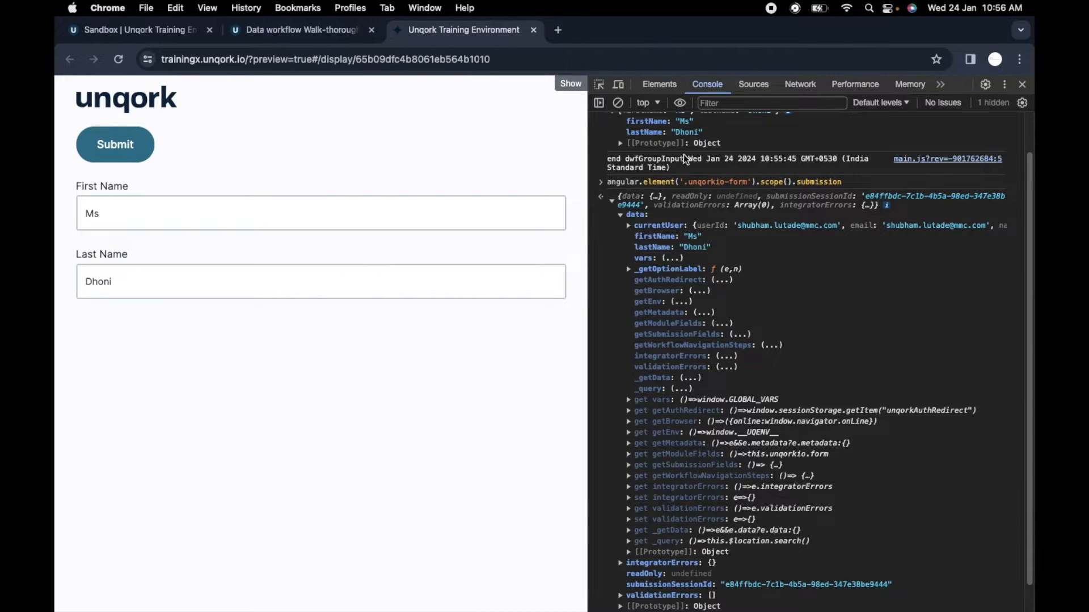
Step: Compare the logged Group input object with the submission data and the form's First Name and Last Name fields
{"action": "scroll", "coordinate": [684, 159], "scroll_direction": "up", "scroll_amount": 2}
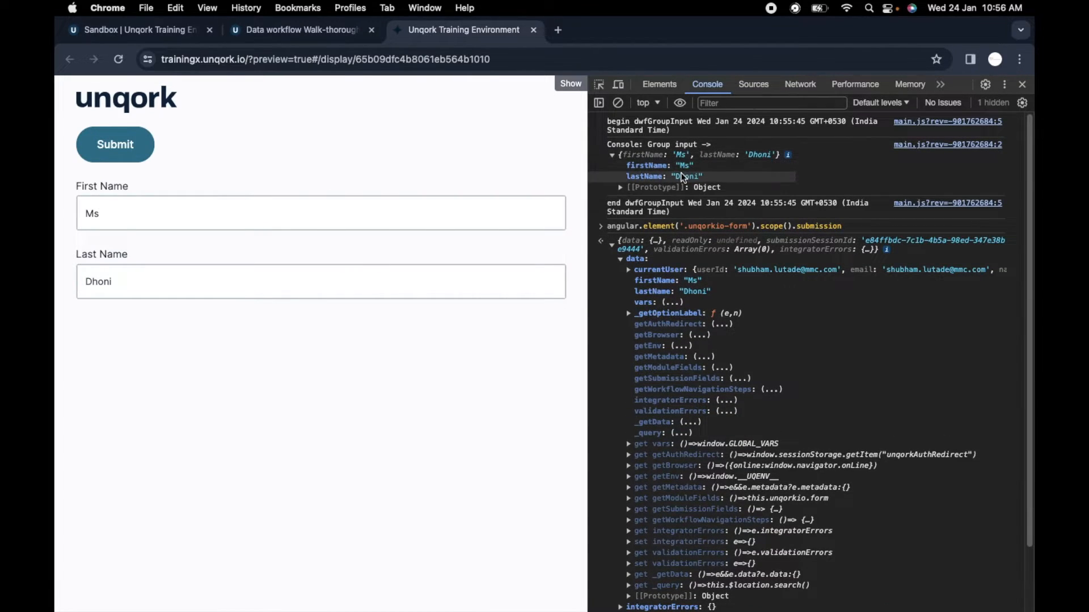
{"action": "left_click", "coordinate": [611, 155]}
{"action": "left_click", "coordinate": [721, 145]}
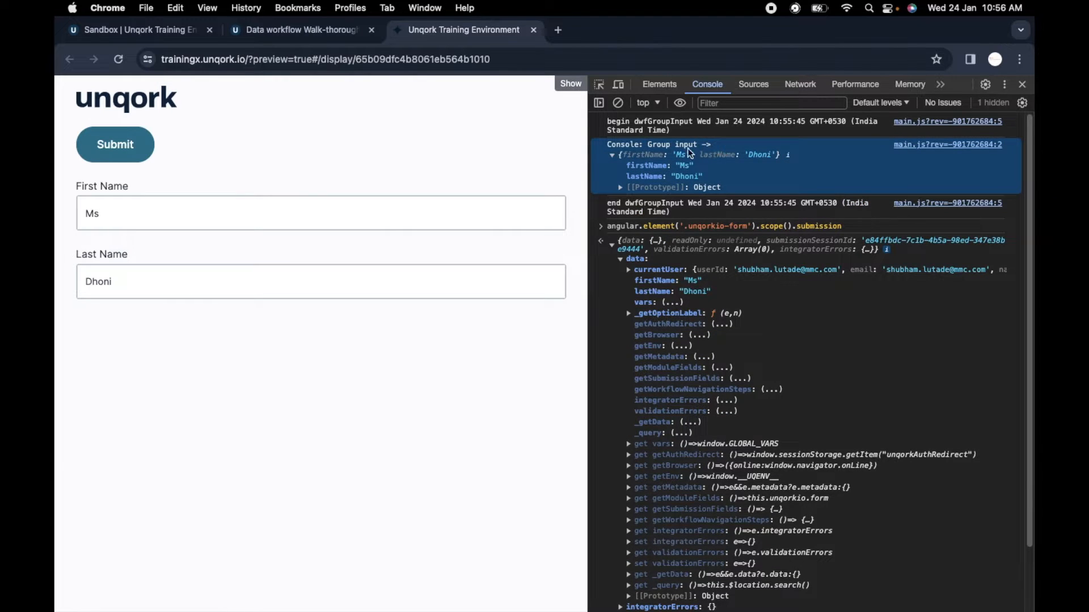
{"action": "left_click", "coordinate": [612, 155]}
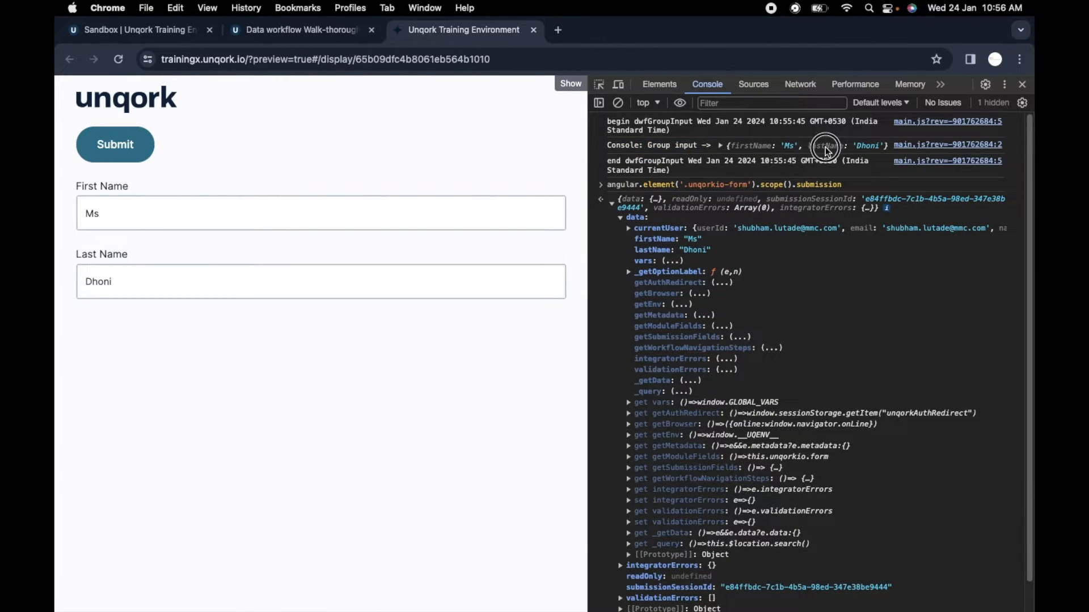
{"action": "left_click", "coordinate": [727, 146]}
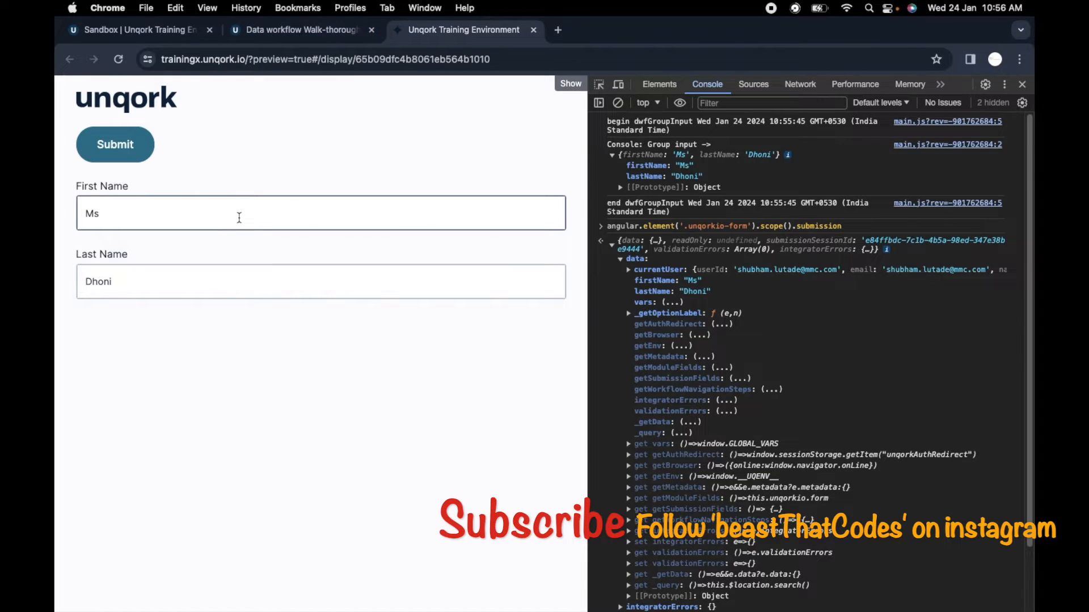
{"action": "left_click", "coordinate": [202, 217]}
{"action": "left_click", "coordinate": [205, 281]}
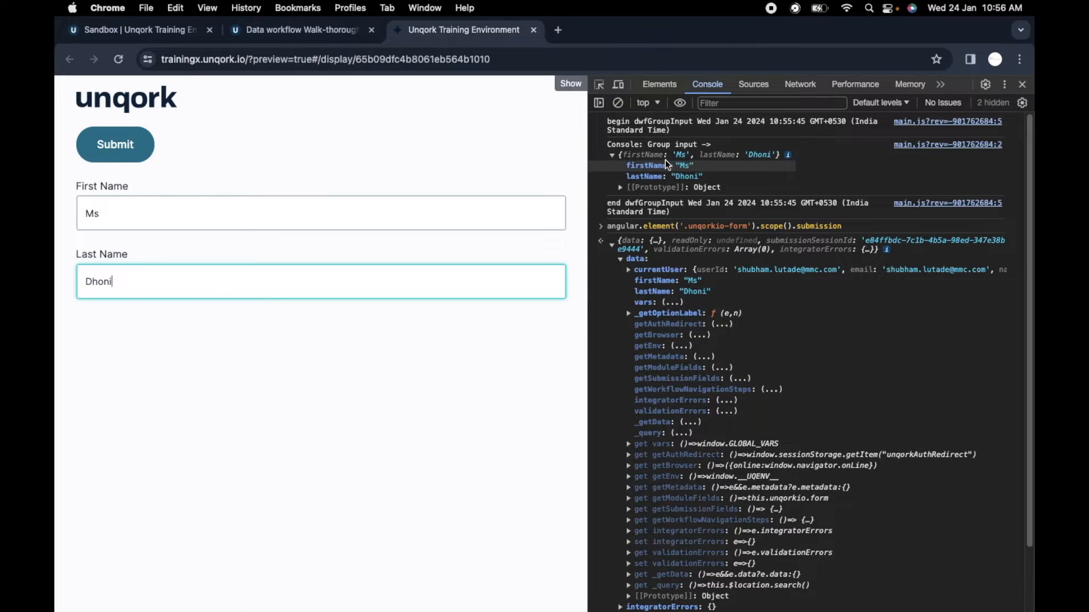
Step: Return to the module editor, open the dwfGroupInput workflow's settings and expand the I/O operator group
{"action": "left_click", "coordinate": [271, 30]}
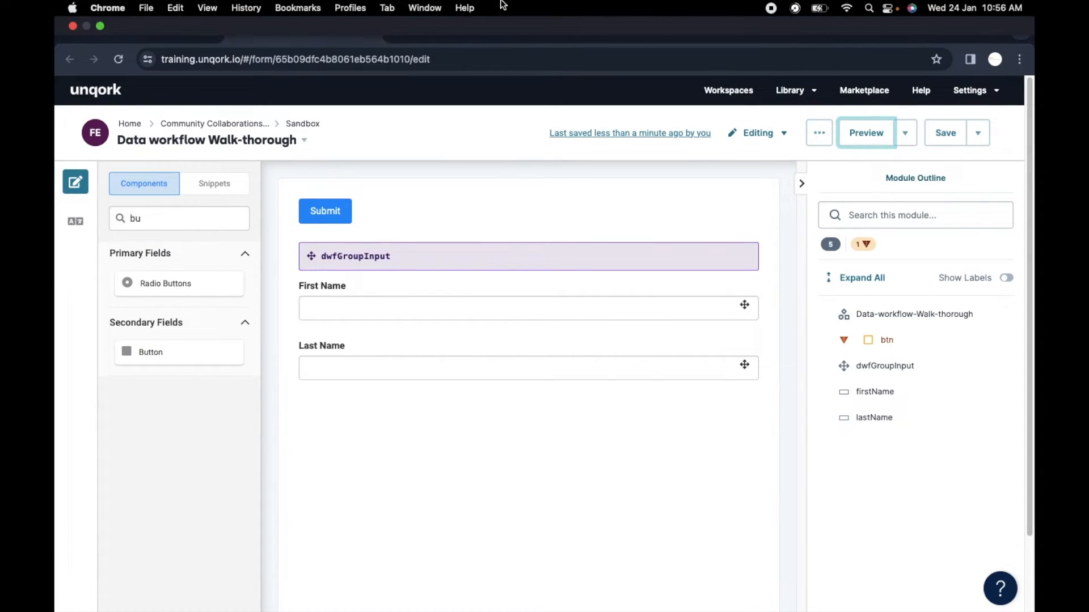
{"action": "left_click", "coordinate": [448, 32]}
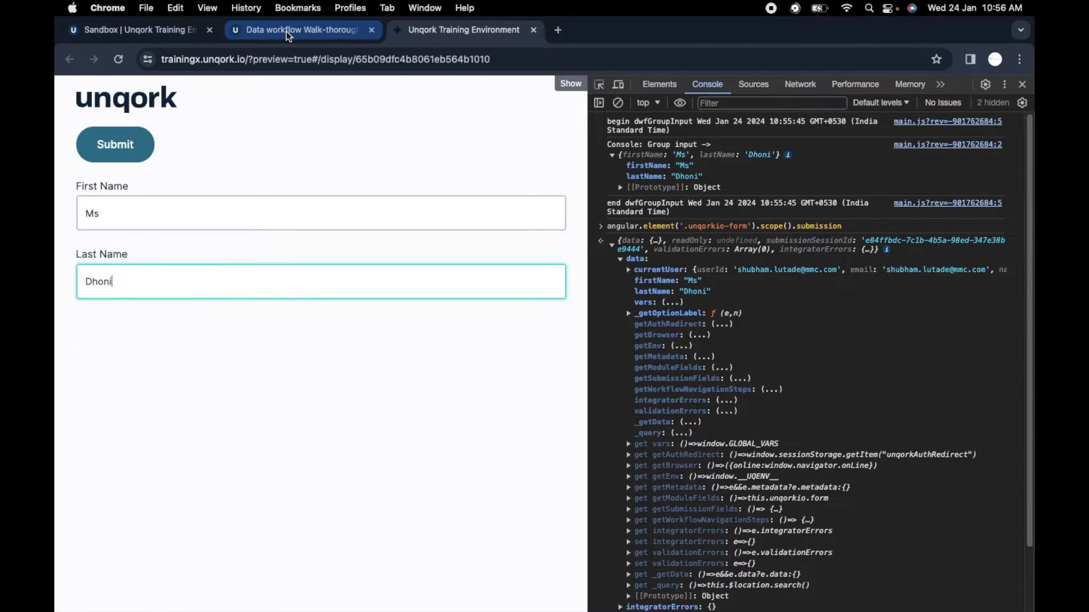
{"action": "left_click", "coordinate": [335, 31]}
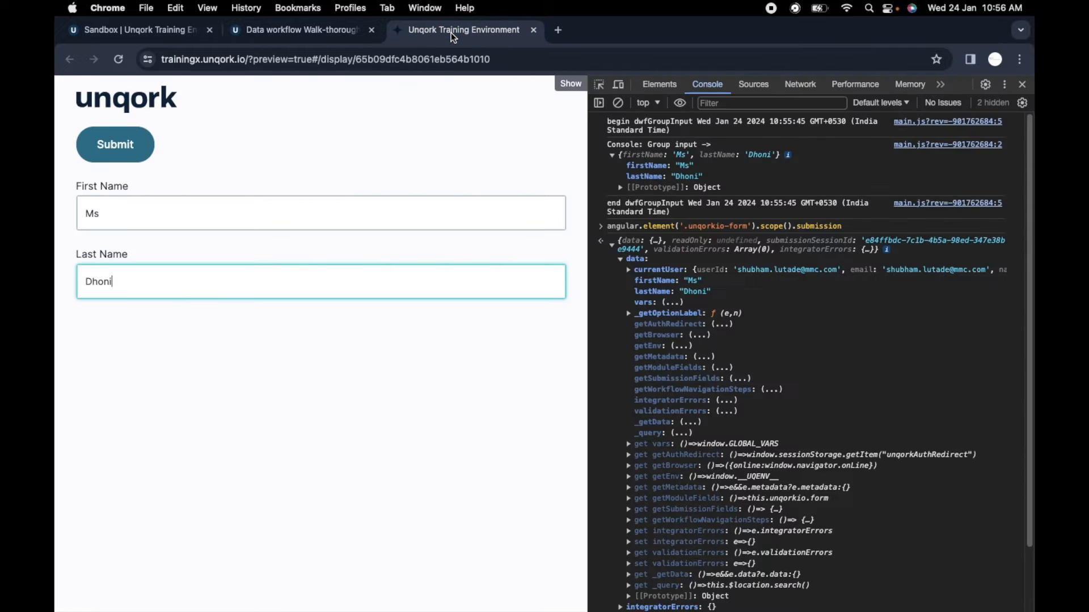
{"action": "left_click", "coordinate": [450, 31]}
{"action": "left_click", "coordinate": [301, 37]}
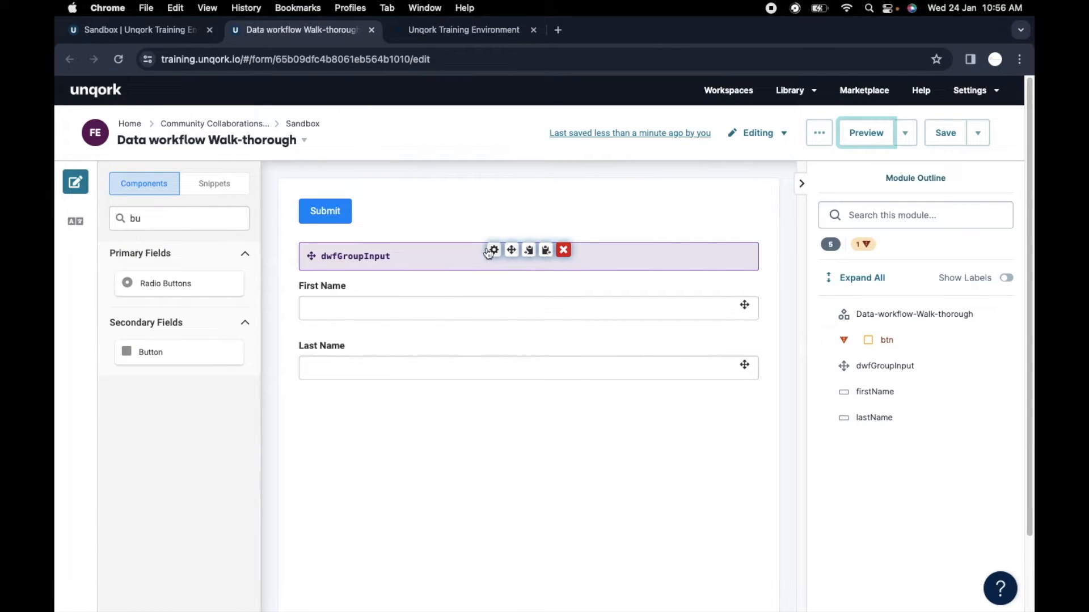
{"action": "left_click", "coordinate": [507, 252]}
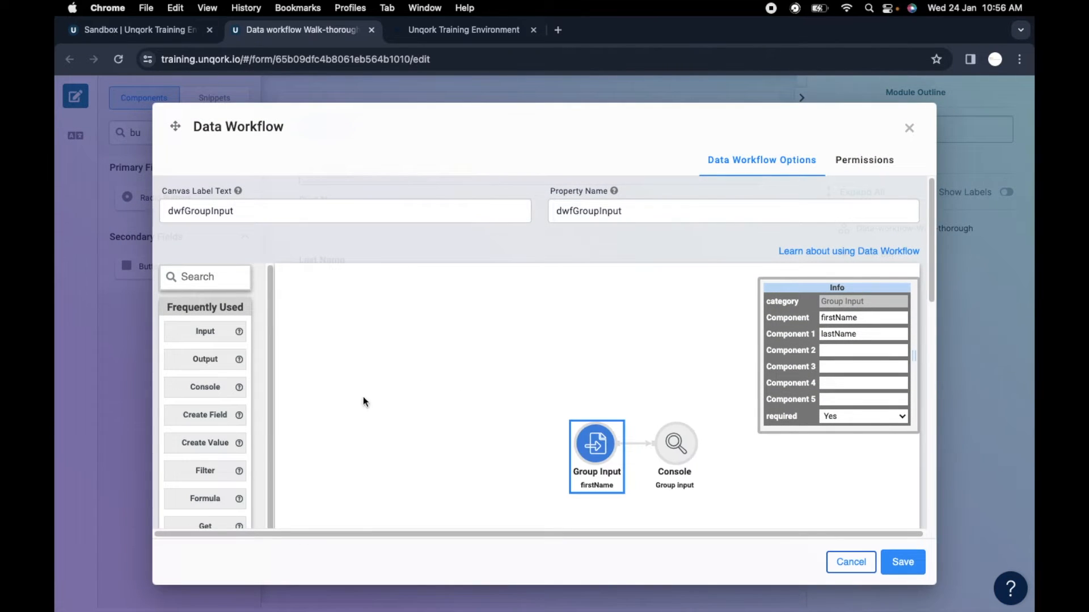
{"action": "scroll", "coordinate": [226, 449], "scroll_direction": "down", "scroll_amount": 1}
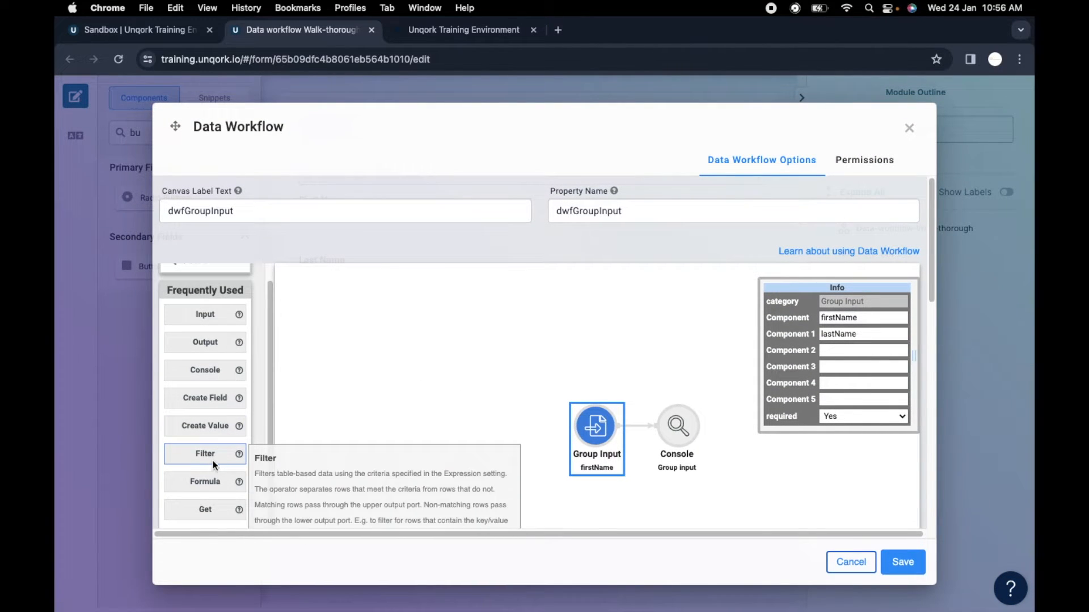
{"action": "scroll", "coordinate": [339, 444], "scroll_direction": "down", "scroll_amount": 10}
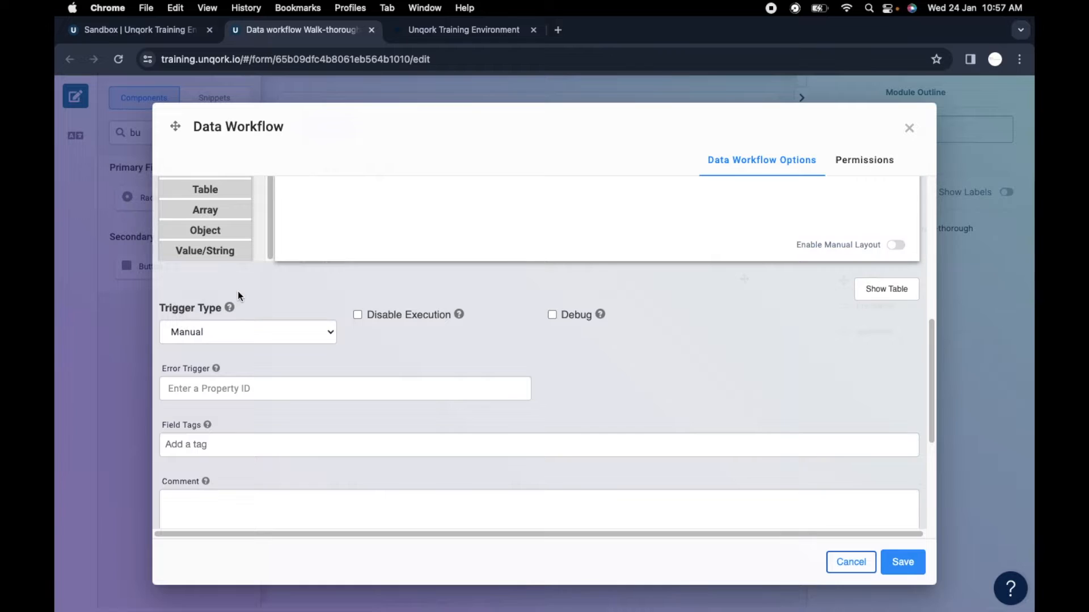
{"action": "scroll", "coordinate": [237, 290], "scroll_direction": "up", "scroll_amount": 5}
{"action": "left_click", "coordinate": [218, 311]}
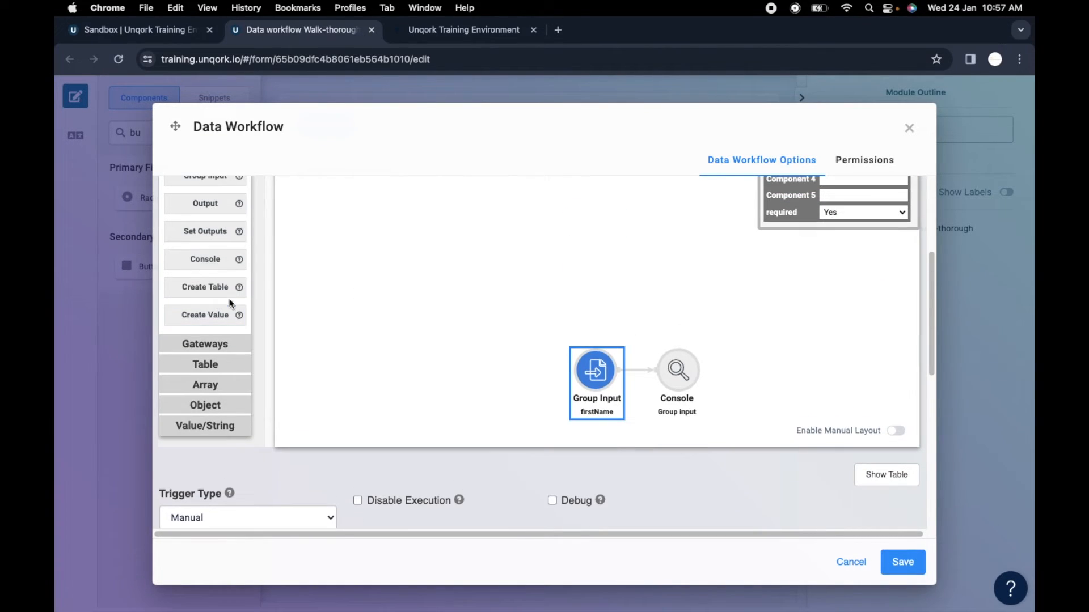
{"action": "scroll", "coordinate": [224, 297], "scroll_direction": "up", "scroll_amount": 2}
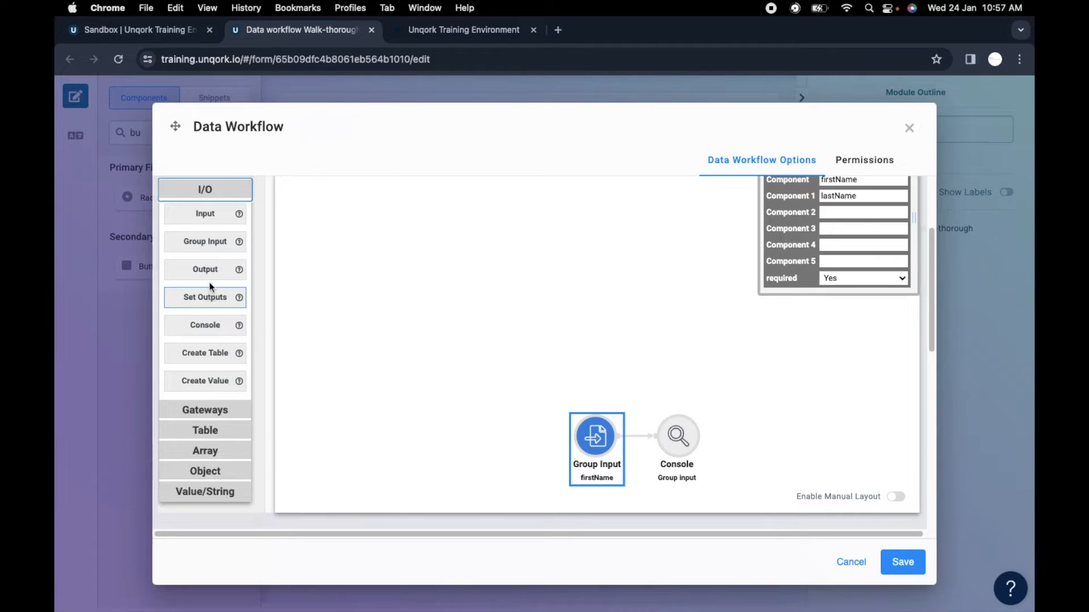
Step: Place a Set Outputs operator and an Output operator on the workflow canvas above the Group Input operator
{"action": "mouse_move", "coordinate": [212, 298]}
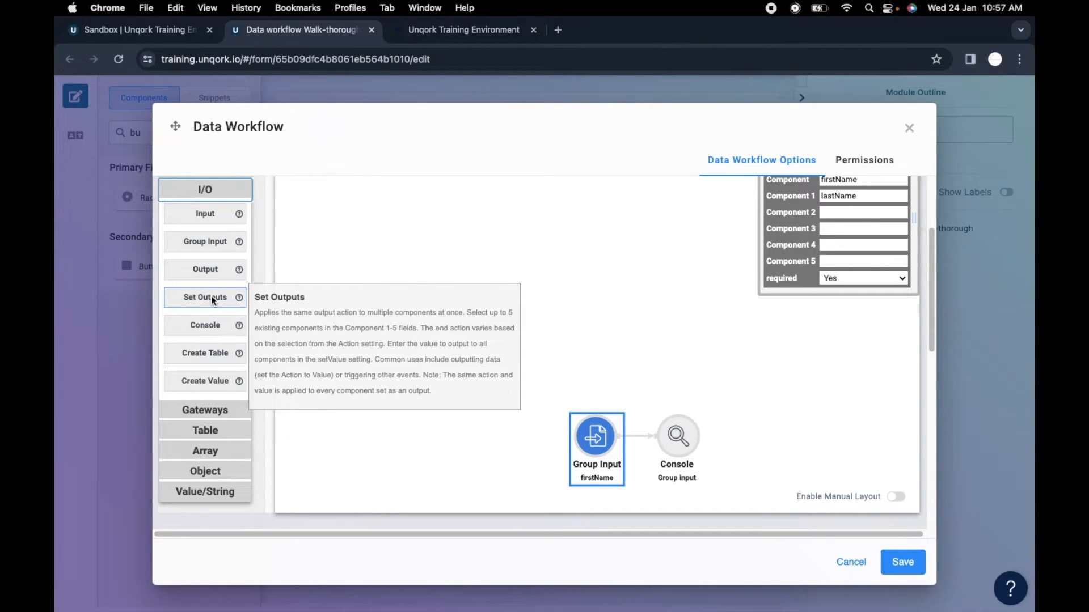
{"action": "left_click_drag", "start_coordinate": [209, 297], "coordinate": [500, 285]}
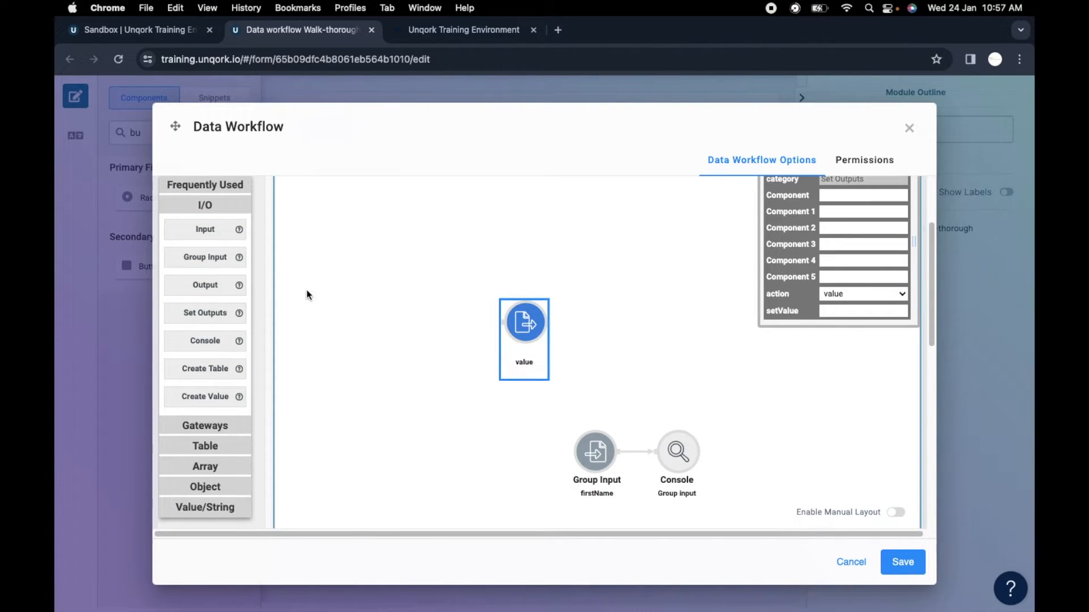
{"action": "scroll", "coordinate": [578, 328], "scroll_direction": "up", "scroll_amount": 1}
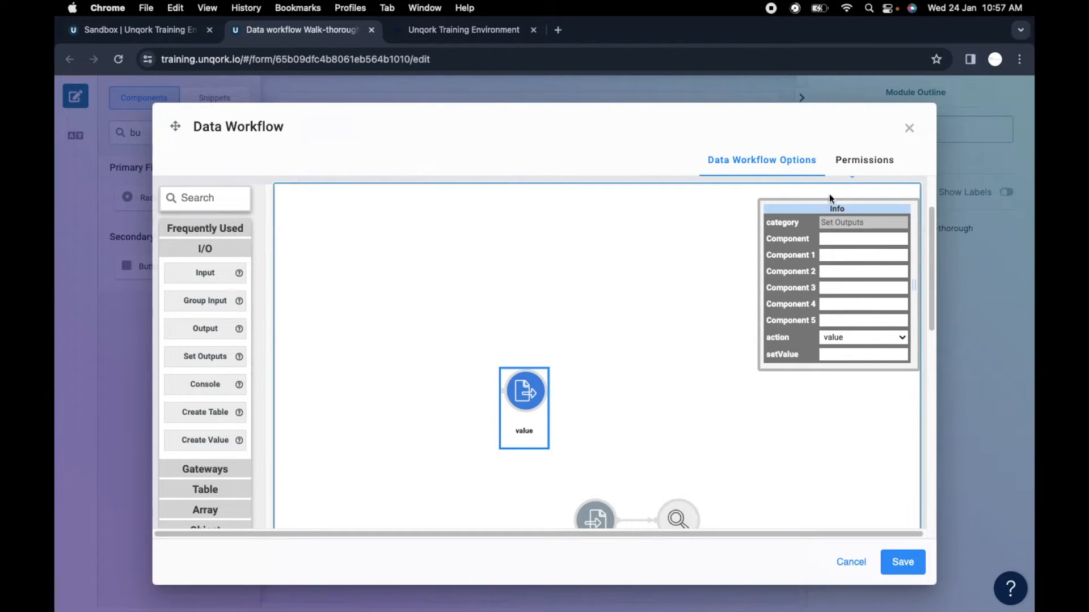
{"action": "left_click_drag", "start_coordinate": [829, 202], "coordinate": [680, 218]}
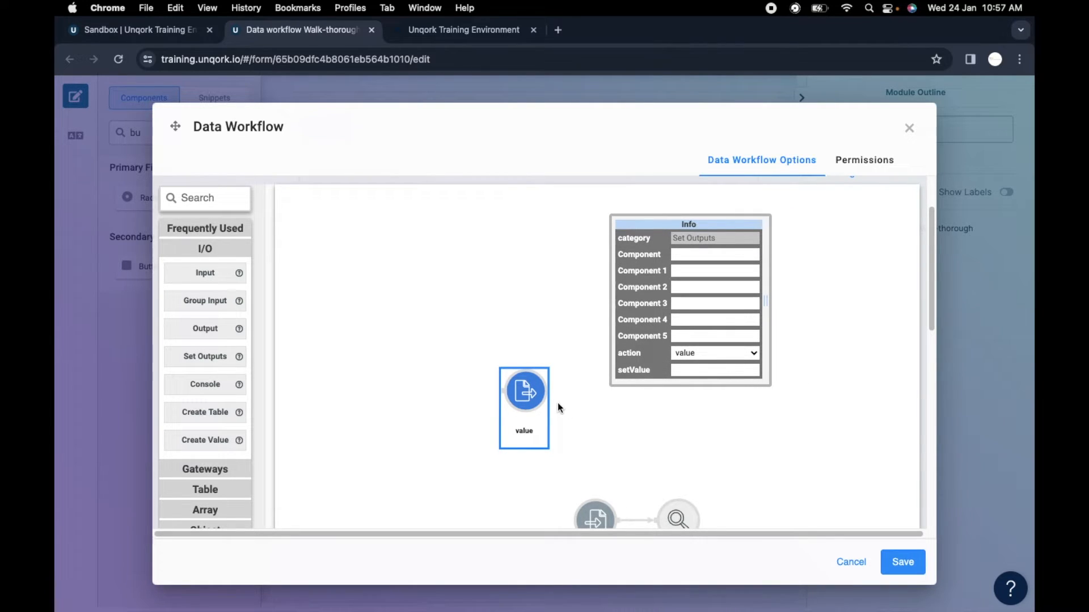
{"action": "scroll", "coordinate": [523, 386], "scroll_direction": "down", "scroll_amount": 1}
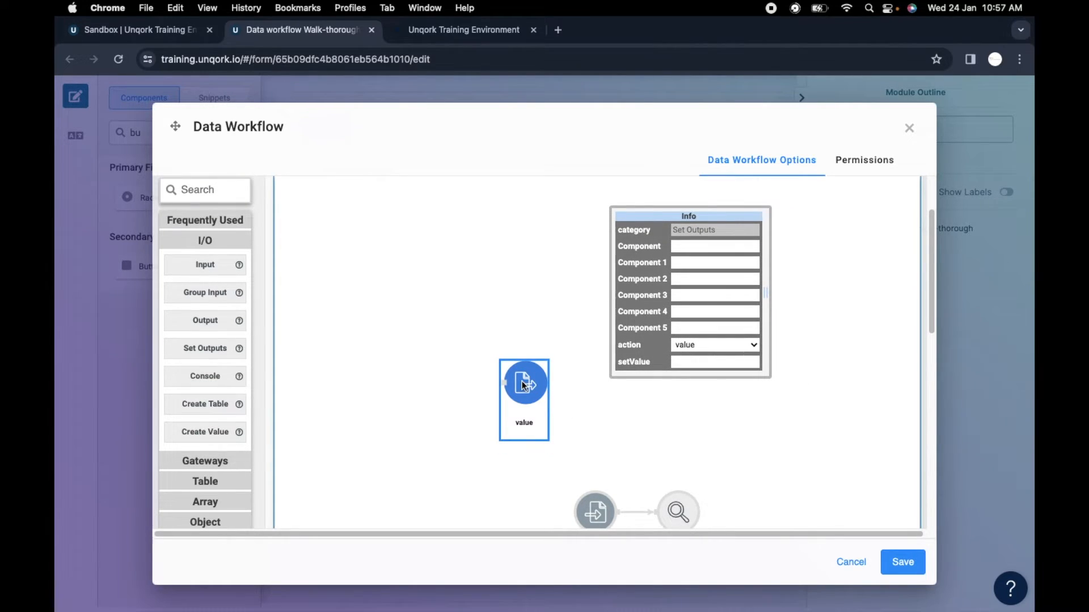
{"action": "left_click_drag", "start_coordinate": [232, 317], "coordinate": [389, 301]}
{"action": "left_click", "coordinate": [411, 323]}
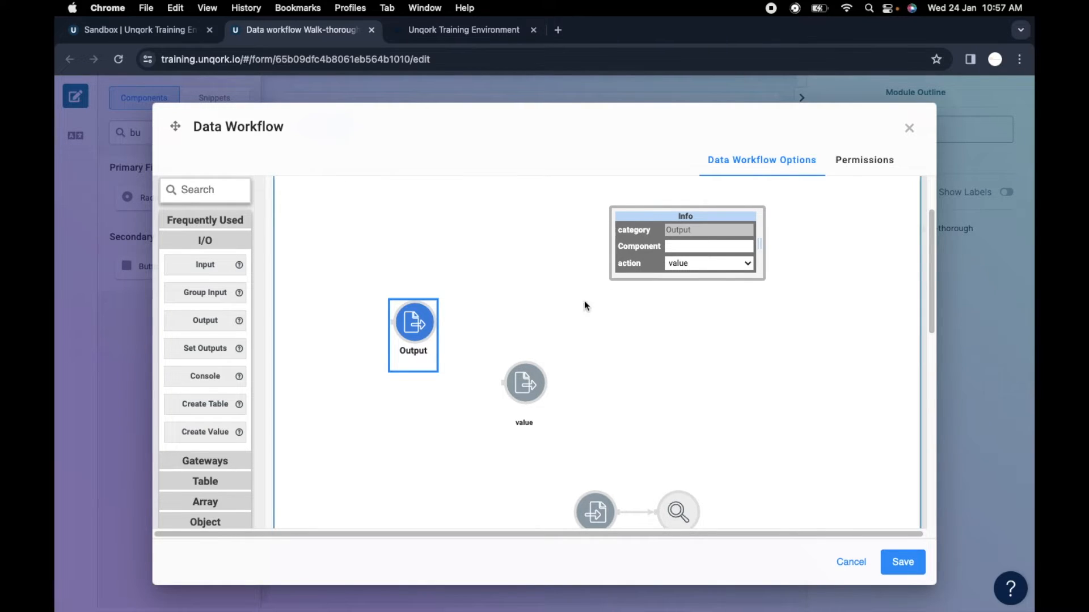
Step: Examine the Set Outputs operator's settings and its available action options
{"action": "left_click", "coordinate": [526, 383]}
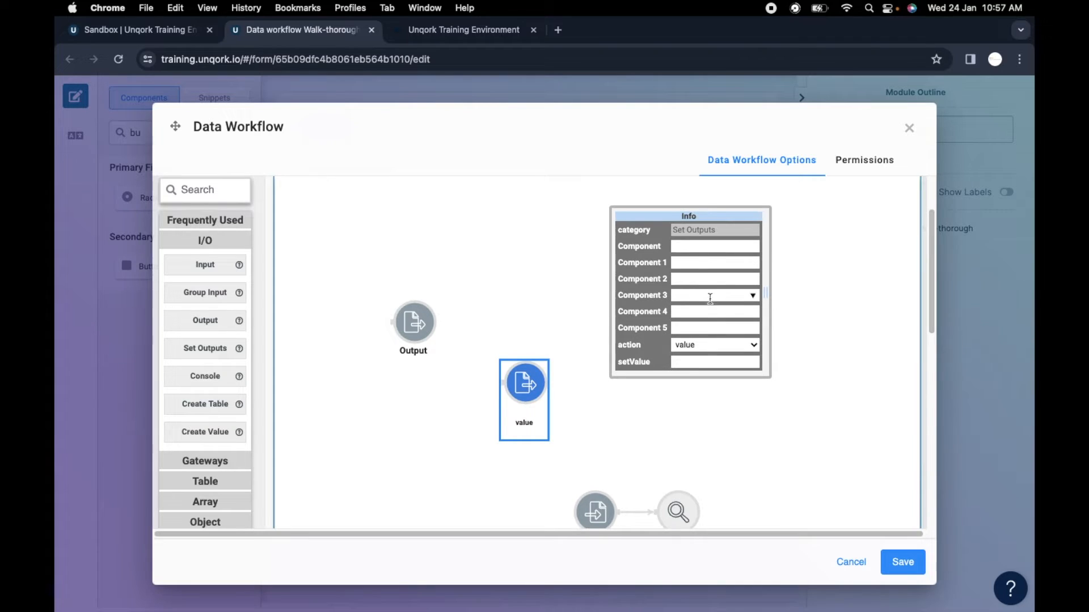
{"action": "left_click", "coordinate": [706, 345]}
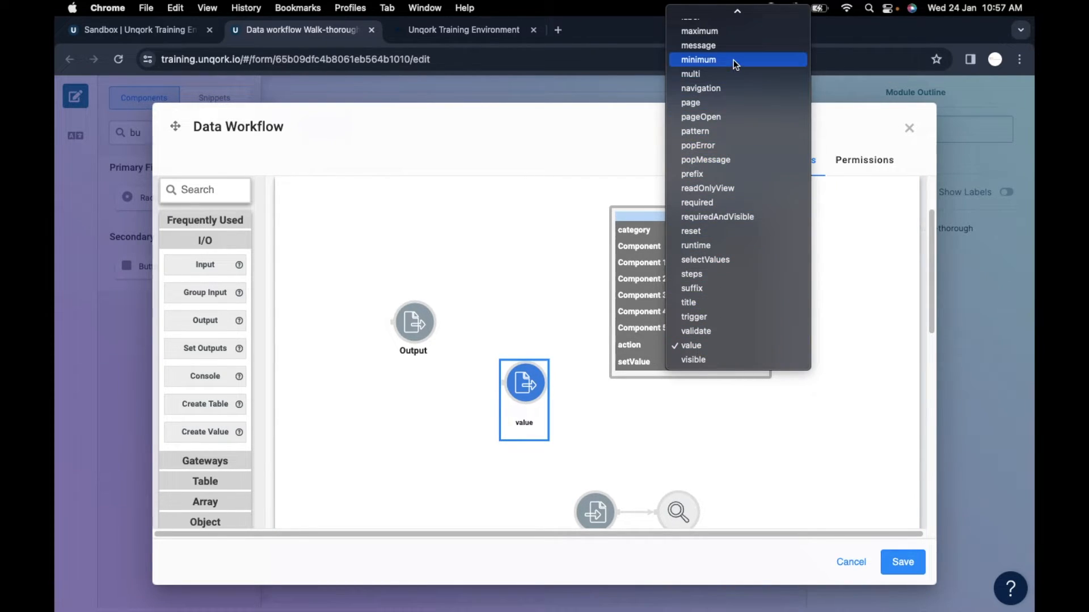
{"action": "scroll", "coordinate": [736, 335], "scroll_direction": "up", "scroll_amount": 3}
{"action": "scroll", "coordinate": [737, 323], "scroll_direction": "up", "scroll_amount": 2}
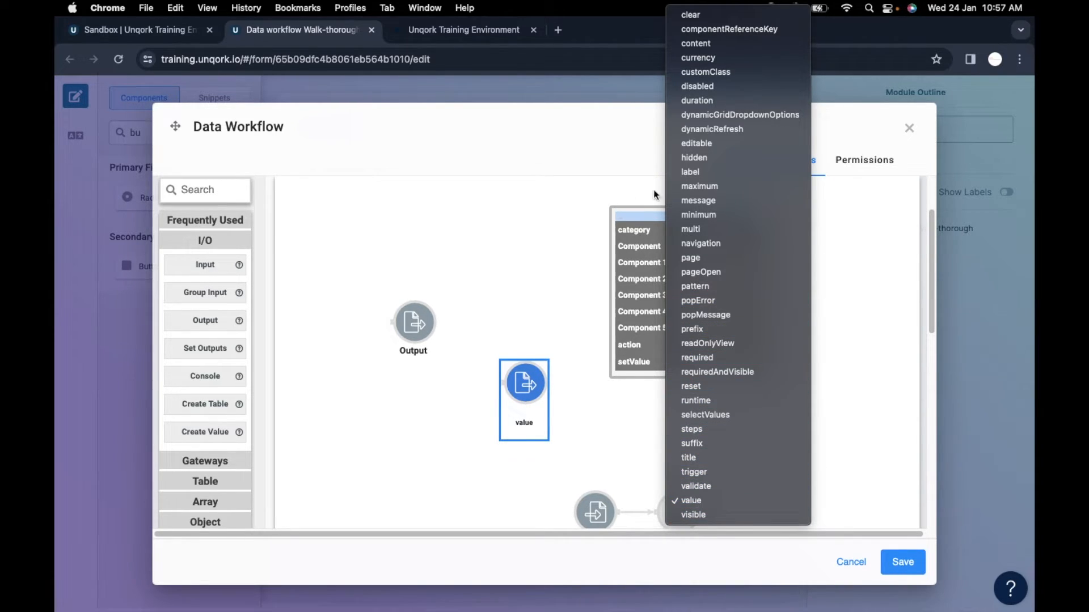
{"action": "left_click", "coordinate": [636, 356]}
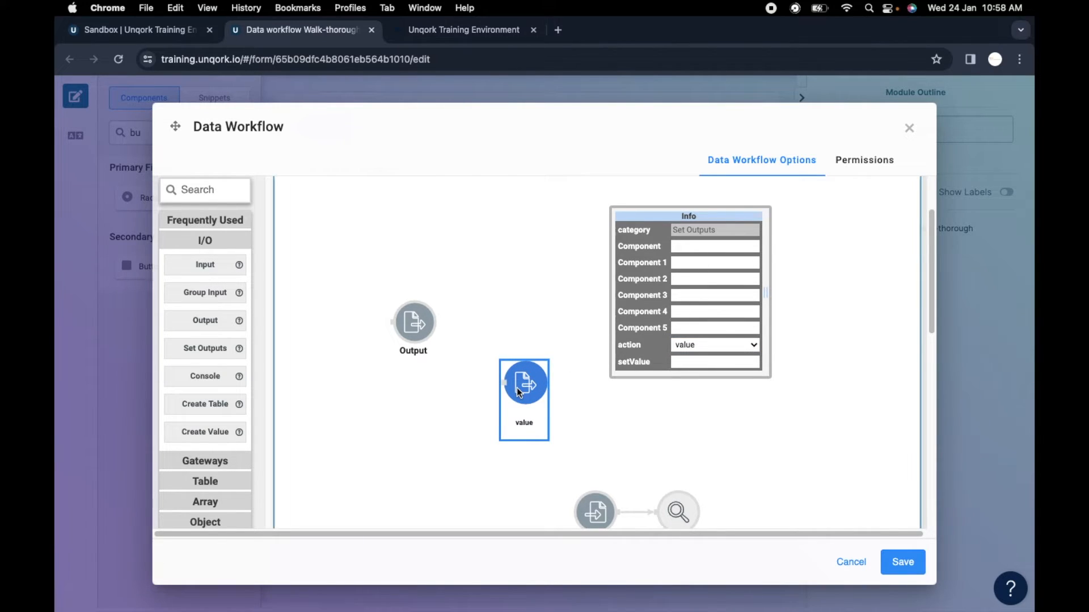
Step: Delete the Set Outputs and Output operators from the workflow canvas
{"action": "key", "text": "BackSpace"}
{"action": "left_click", "coordinate": [435, 333]}
{"action": "key", "text": "BackSpace"}
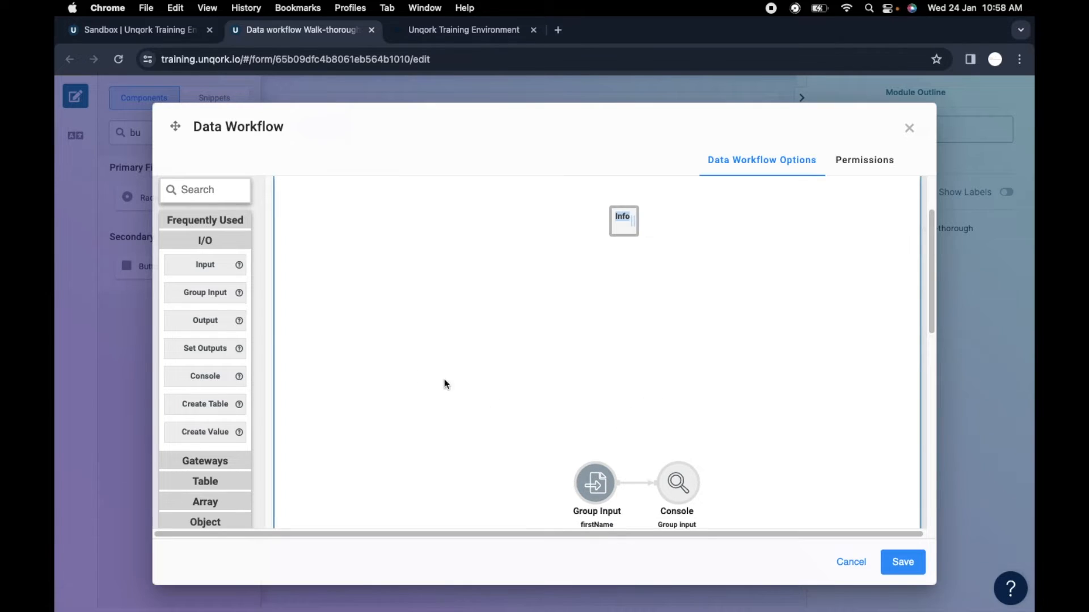
Step: Add a Set Outputs operator near the Console operator with firstName as Component and lastName as Component 1
{"action": "left_click_drag", "start_coordinate": [223, 348], "coordinate": [703, 385]}
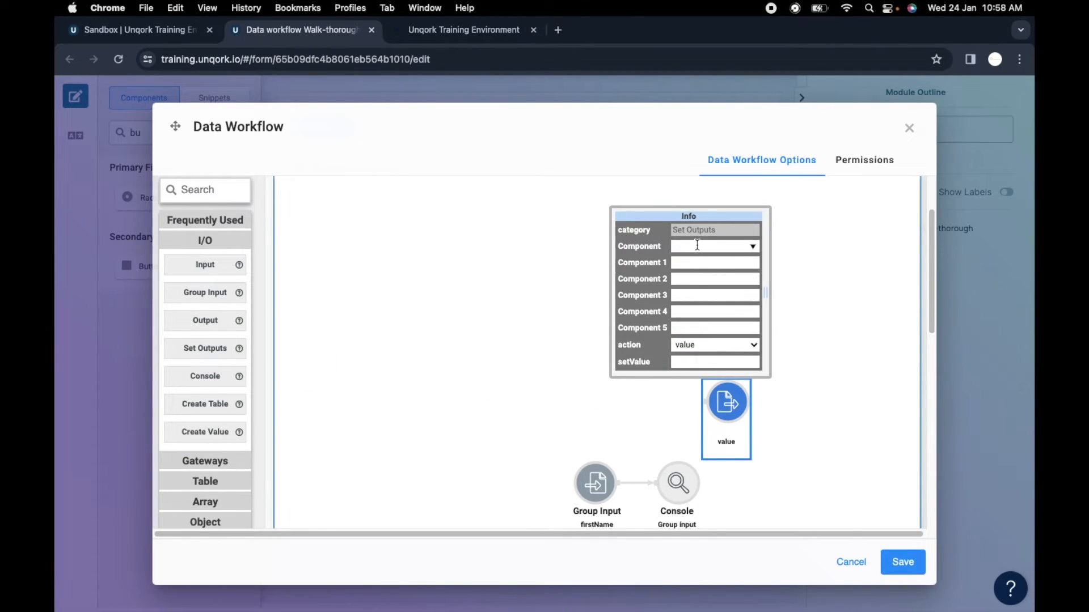
{"action": "left_click", "coordinate": [697, 246]}
{"action": "left_click", "coordinate": [744, 369]}
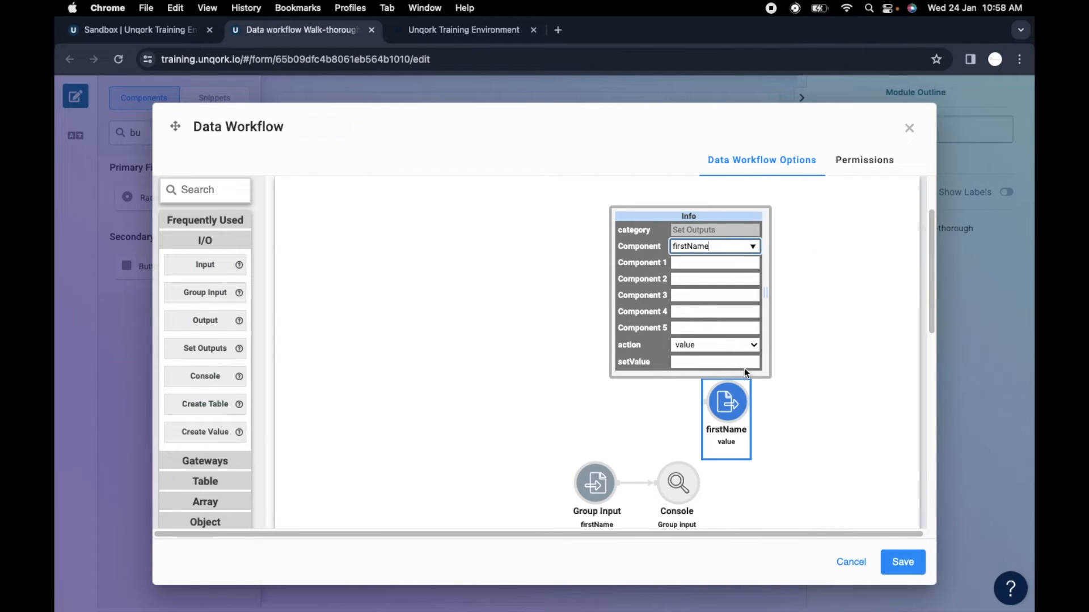
{"action": "left_click", "coordinate": [692, 263]}
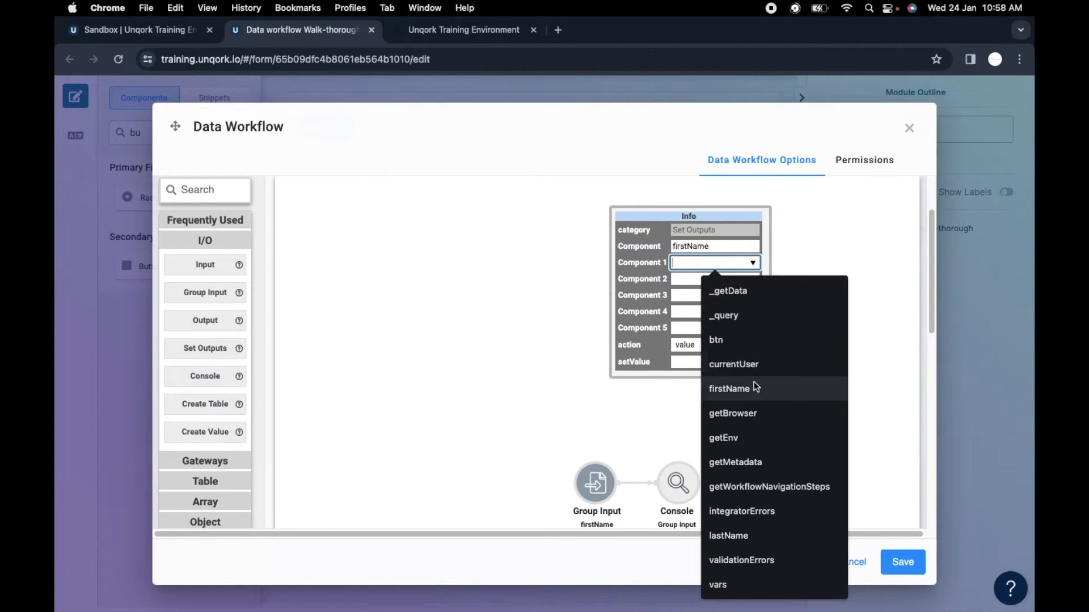
{"action": "left_click", "coordinate": [752, 531]}
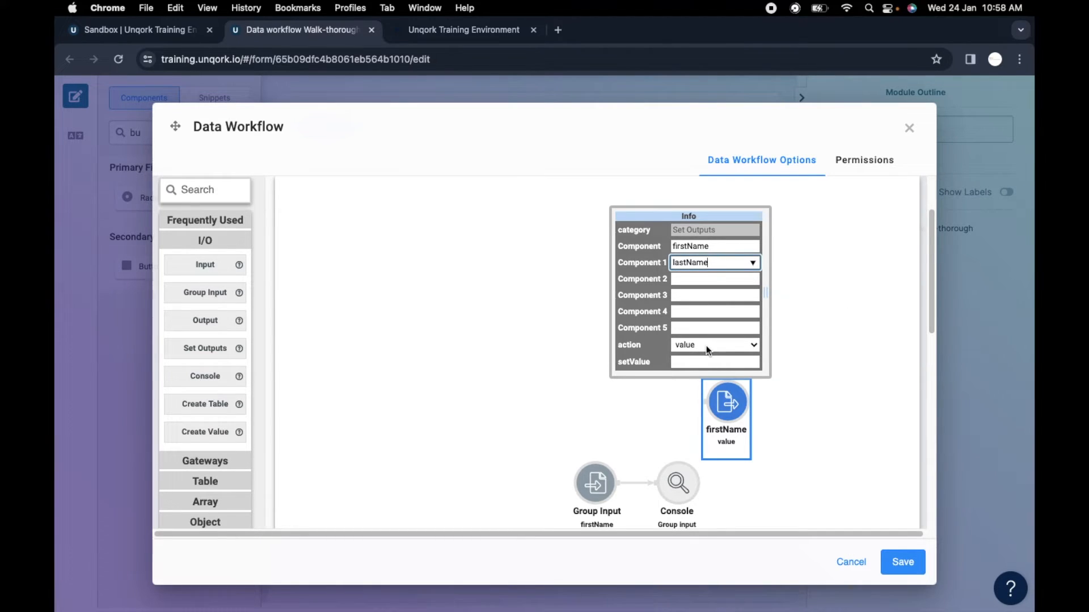
Step: Set the Set Outputs operator's setValue to "test value" and move the operator farther from the Console operator
{"action": "left_click", "coordinate": [694, 366]}
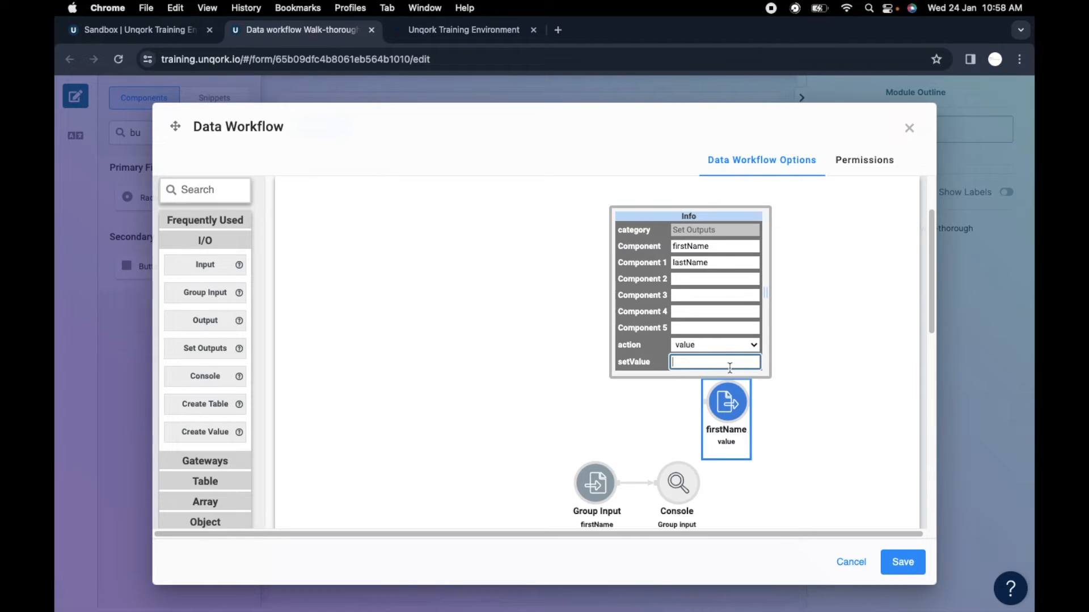
{"action": "type", "text": "test valye"}
{"action": "key", "text": "BackSpace"}
{"action": "type", "text": "ue"}
{"action": "left_click", "coordinate": [817, 360]}
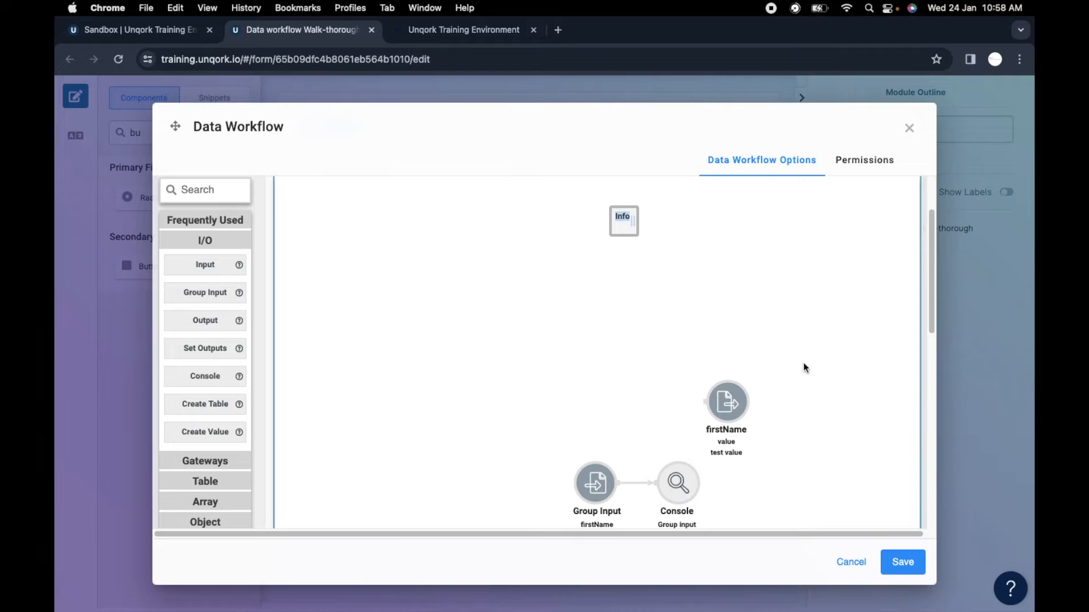
{"action": "left_click_drag", "start_coordinate": [730, 405], "coordinate": [803, 422]}
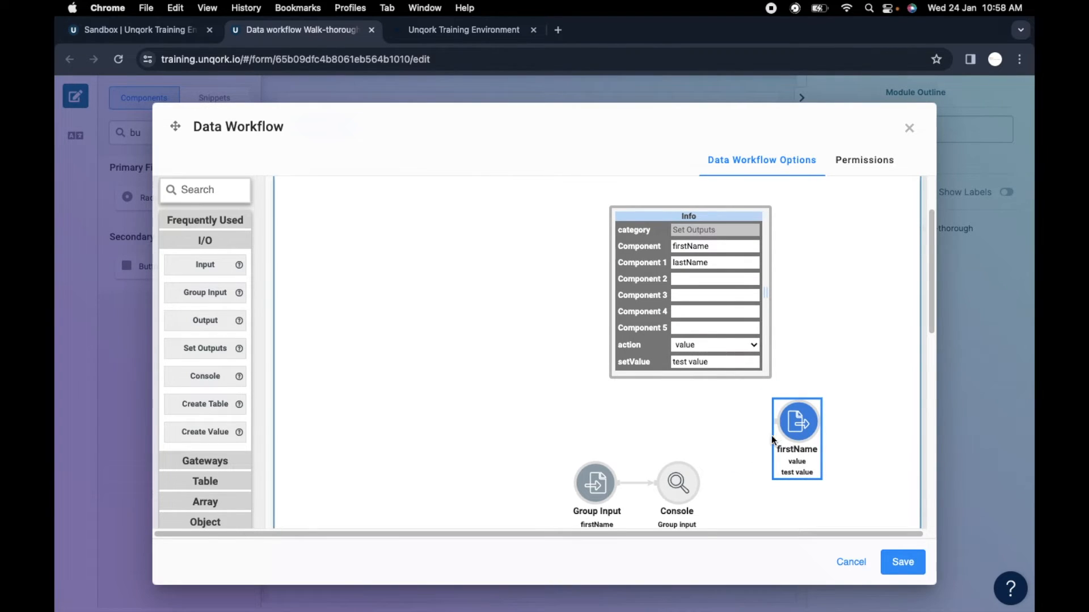
Step: Connect the Group Input operator to the Set Outputs operator, and reload the preview page with a cleared console
{"action": "left_click_drag", "start_coordinate": [618, 488], "coordinate": [752, 433]}
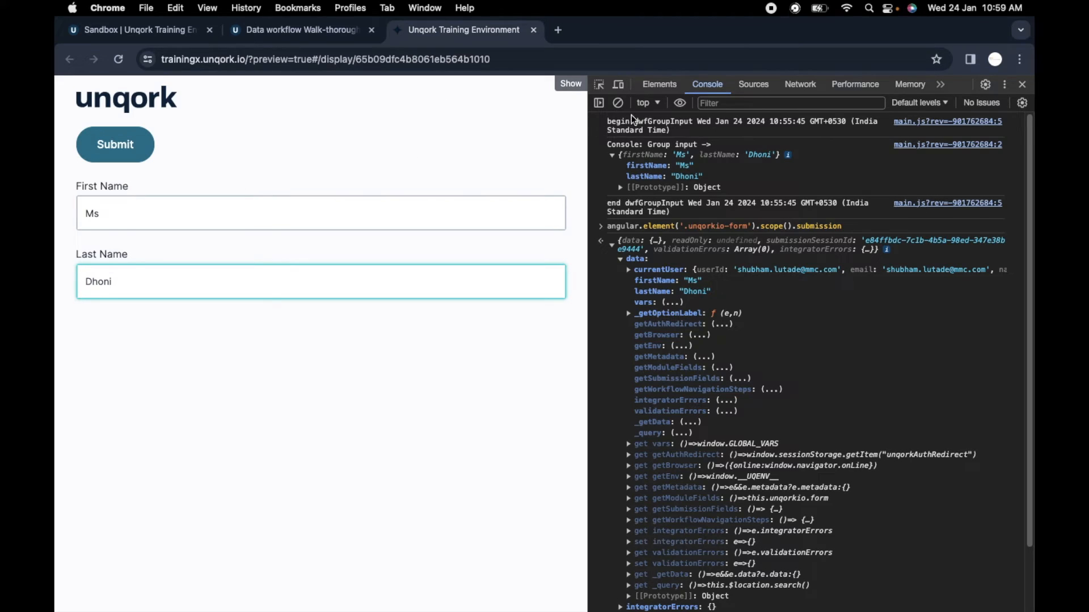
{"action": "left_click", "coordinate": [118, 60]}
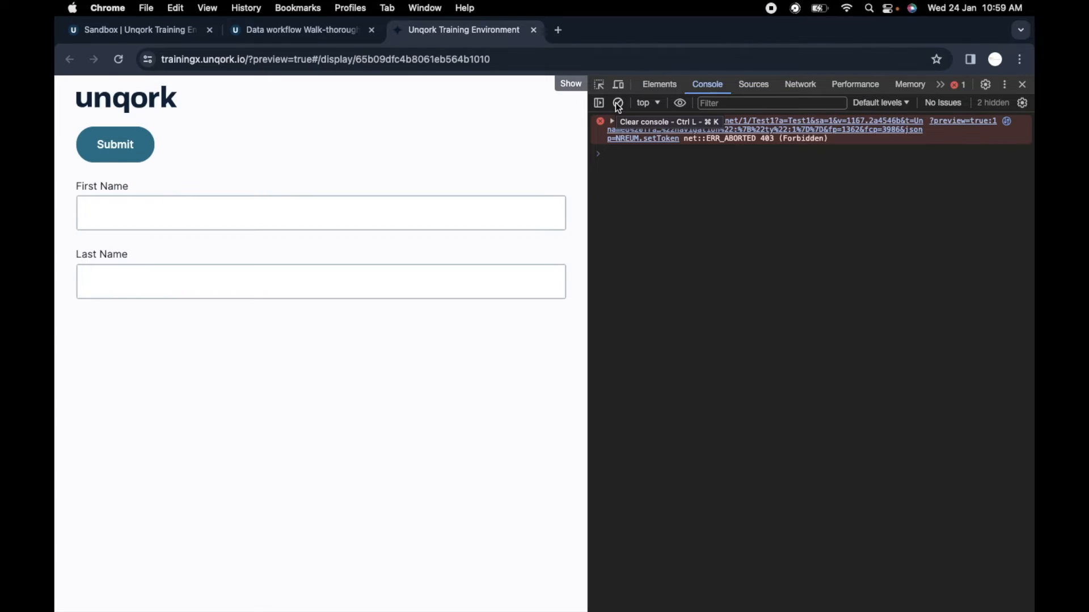
{"action": "left_click", "coordinate": [618, 103]}
Step: Submit the preview form with "sdsd" as both First Name and Last Name
{"action": "left_click", "coordinate": [410, 216]}
{"action": "type", "text": "sdsd"}
{"action": "key", "text": "Tab"}
{"action": "type", "text": "sdsd"}
{"action": "left_click", "coordinate": [129, 159]}
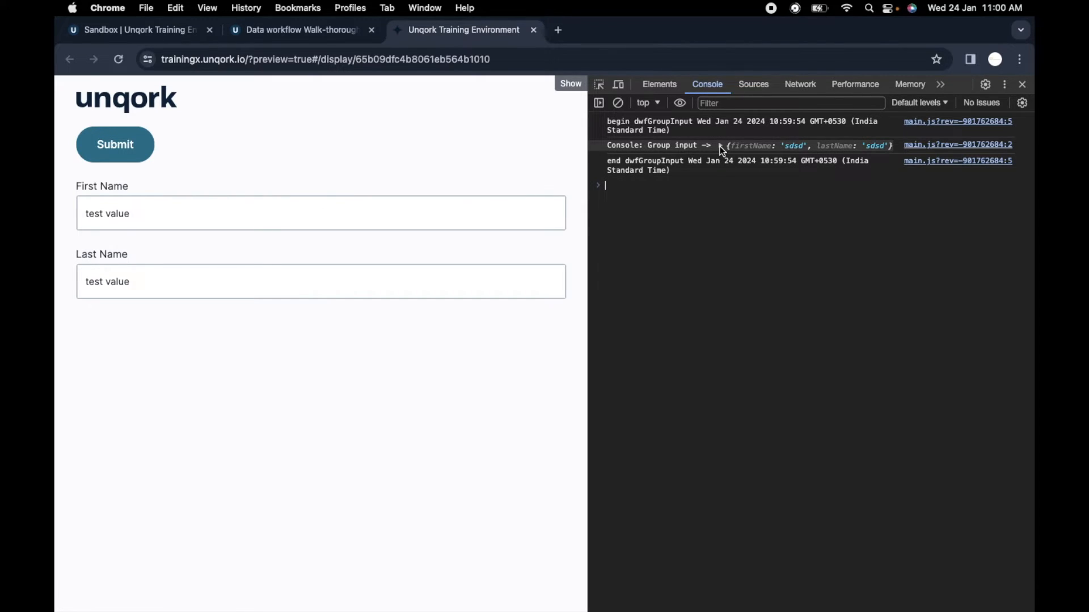
Step: Review the connections from Group Input to the Console and Set Outputs operators in the dwfGroupInput workflow, and return to the preview
{"action": "key", "text": "ctrl+shift+Tab"}
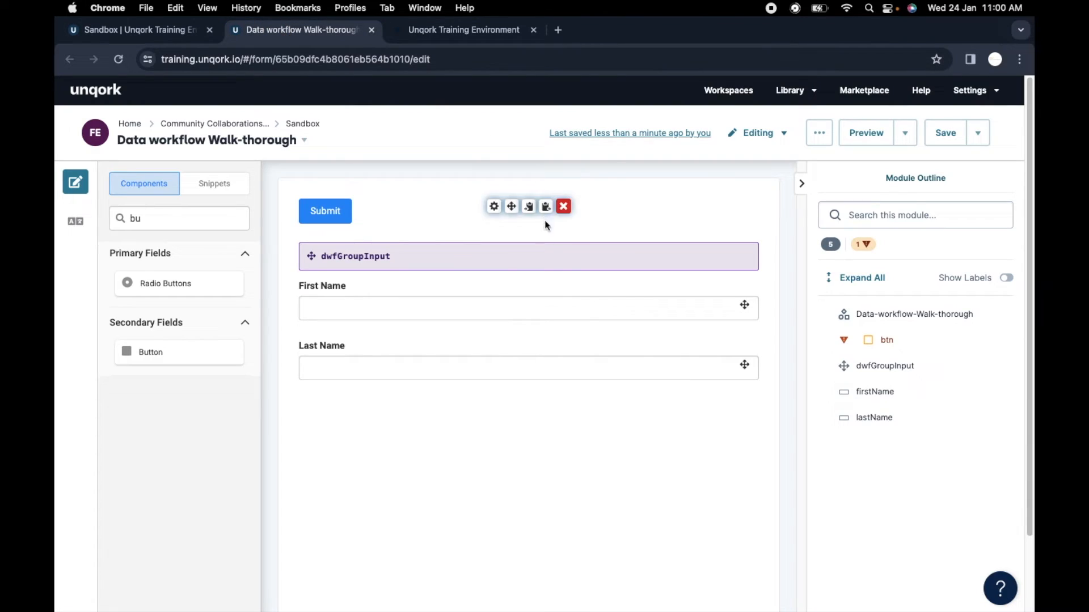
{"action": "left_click", "coordinate": [494, 251]}
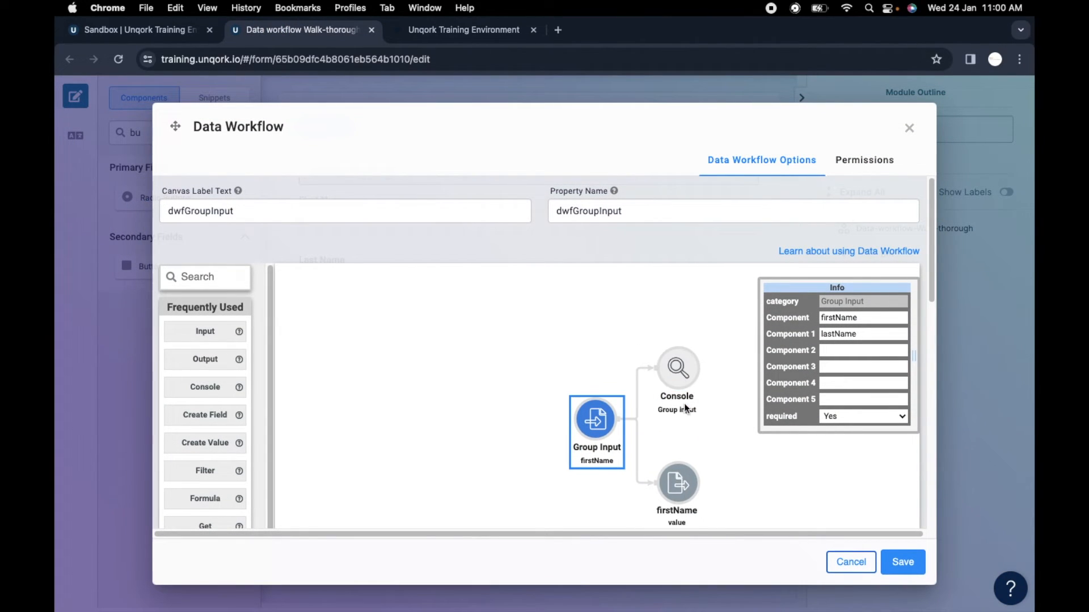
{"action": "scroll", "coordinate": [607, 409], "scroll_direction": "down", "scroll_amount": 3}
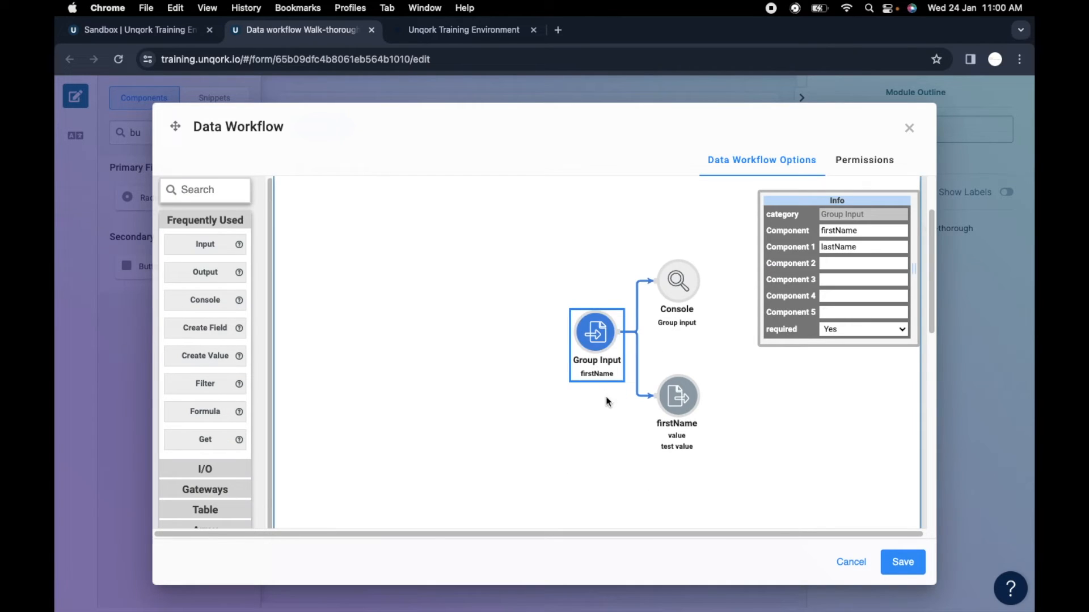
{"action": "left_click", "coordinate": [485, 27]}
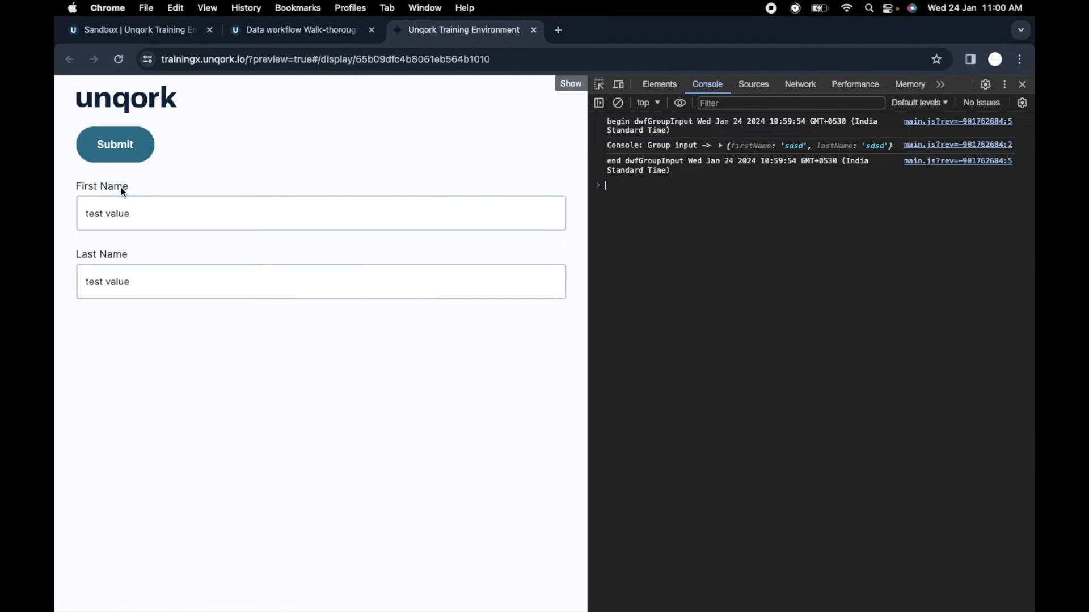
Step: Resubmit the preview form with "sdsdsd" in both name fields on a cleared console and expand the logged Group input object
{"action": "triple_click", "coordinate": [175, 213]}
{"action": "type", "text": "sdsdsd"}
{"action": "triple_click", "coordinate": [197, 278]}
{"action": "type", "text": "sdsdsd"}
{"action": "left_click", "coordinate": [387, 389]}
{"action": "left_click", "coordinate": [617, 102]}
{"action": "left_click", "coordinate": [147, 154]}
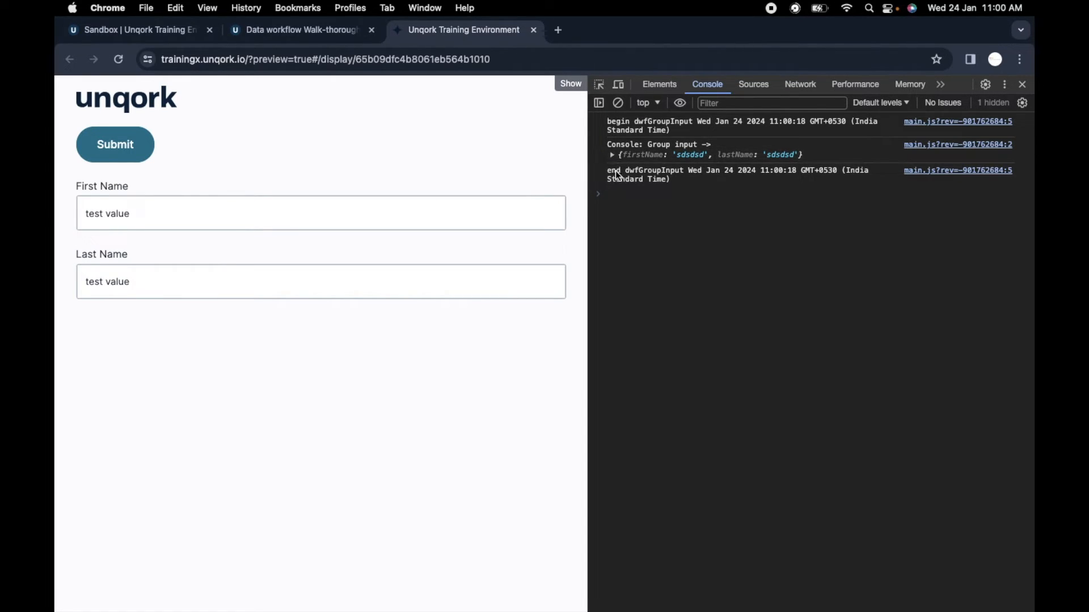
{"action": "left_click", "coordinate": [613, 155]}
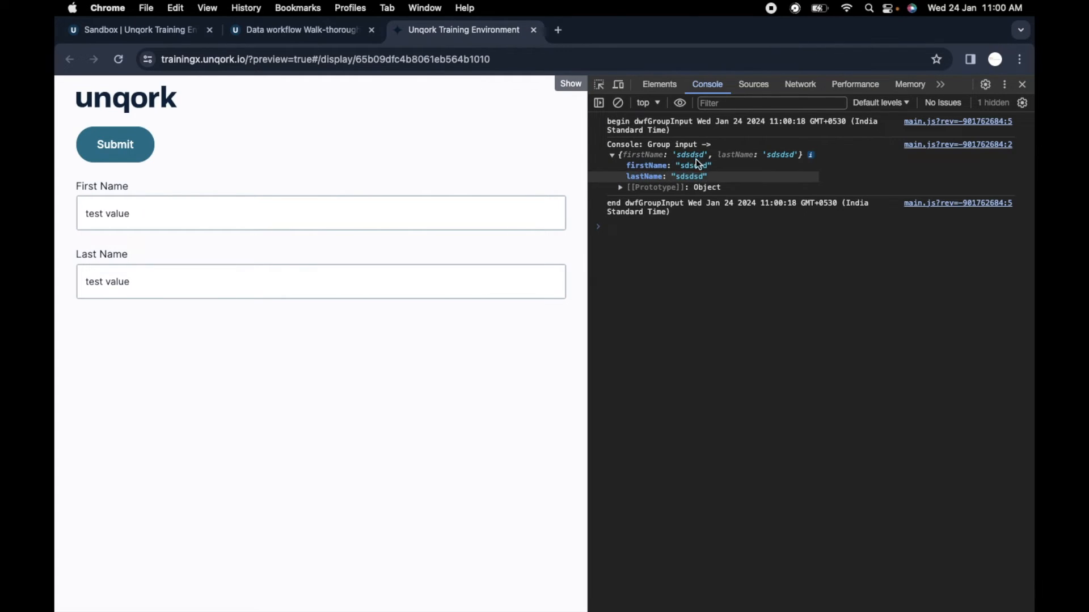
Step: Compare the Set Outputs operator's setValue in the workflow editor with the name fields in the preview
{"action": "left_click", "coordinate": [331, 34]}
{"action": "left_click", "coordinate": [670, 391]}
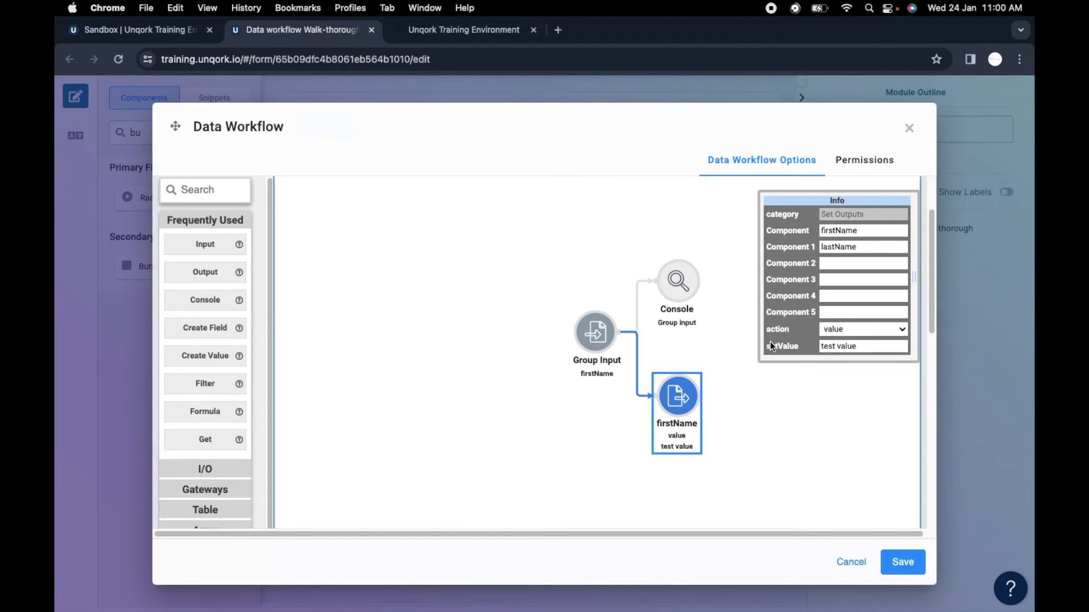
{"action": "left_click", "coordinate": [863, 344]}
{"action": "triple_click", "coordinate": [864, 345]}
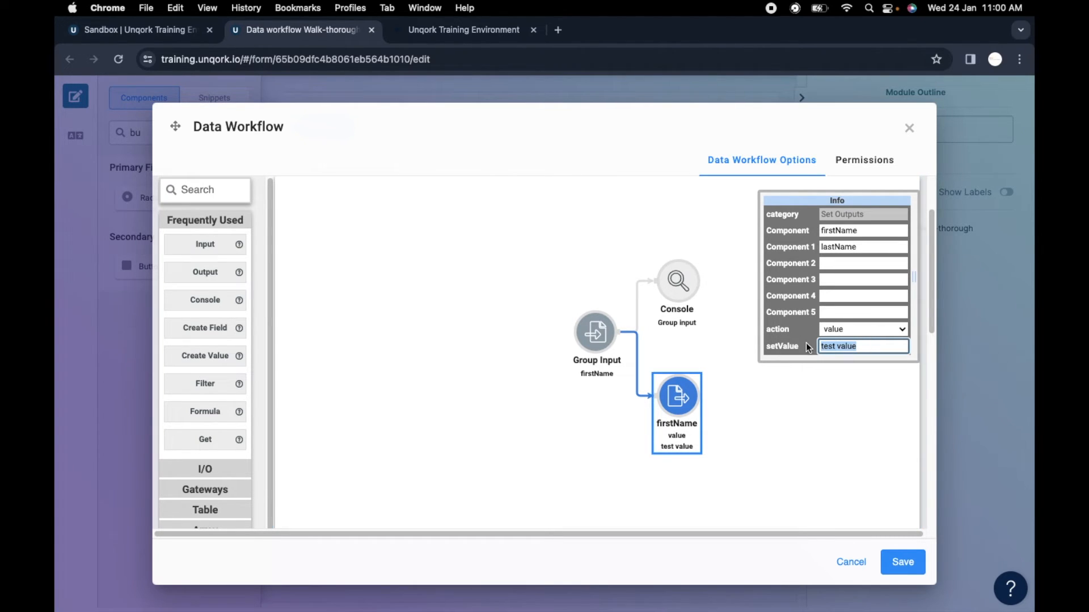
{"action": "left_click", "coordinate": [448, 35]}
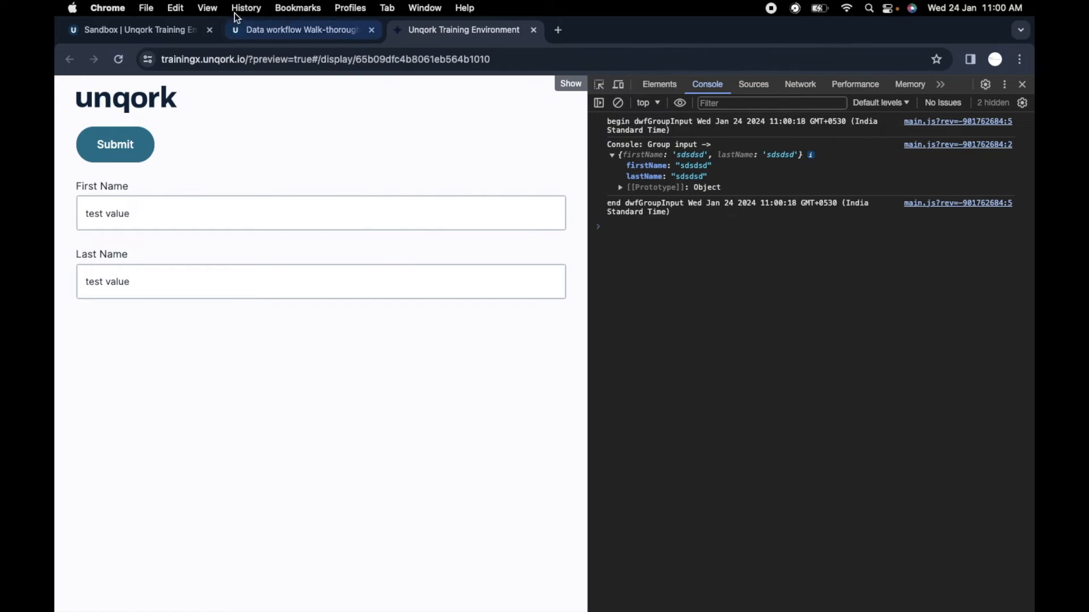
{"action": "left_click", "coordinate": [314, 30]}
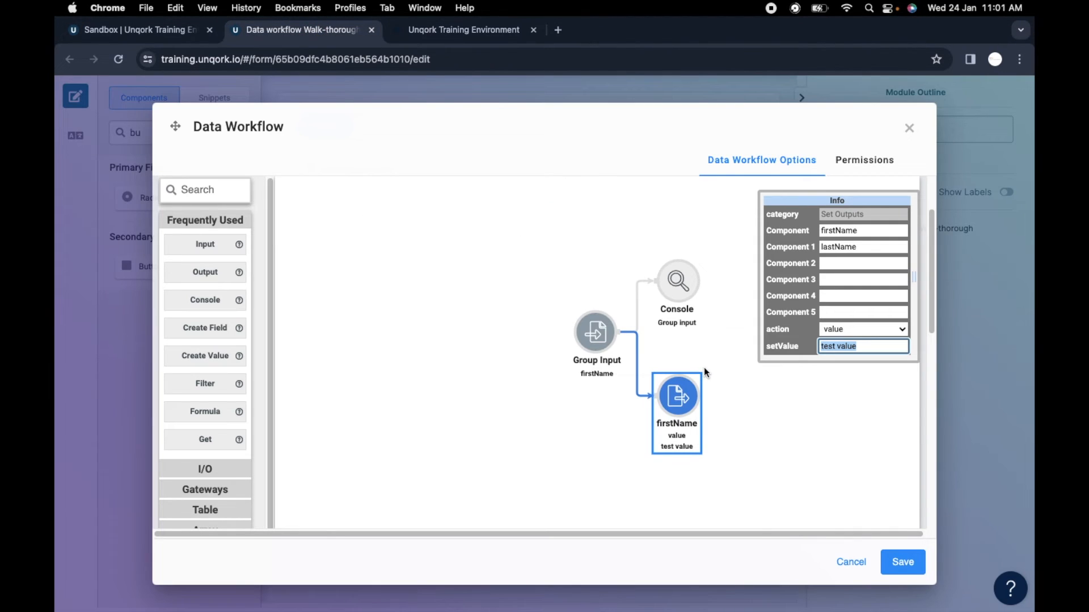
Step: Set the Set Outputs operator's action to hidden and its setValue to "yes", and save the workflow and module
{"action": "left_click", "coordinate": [895, 330]}
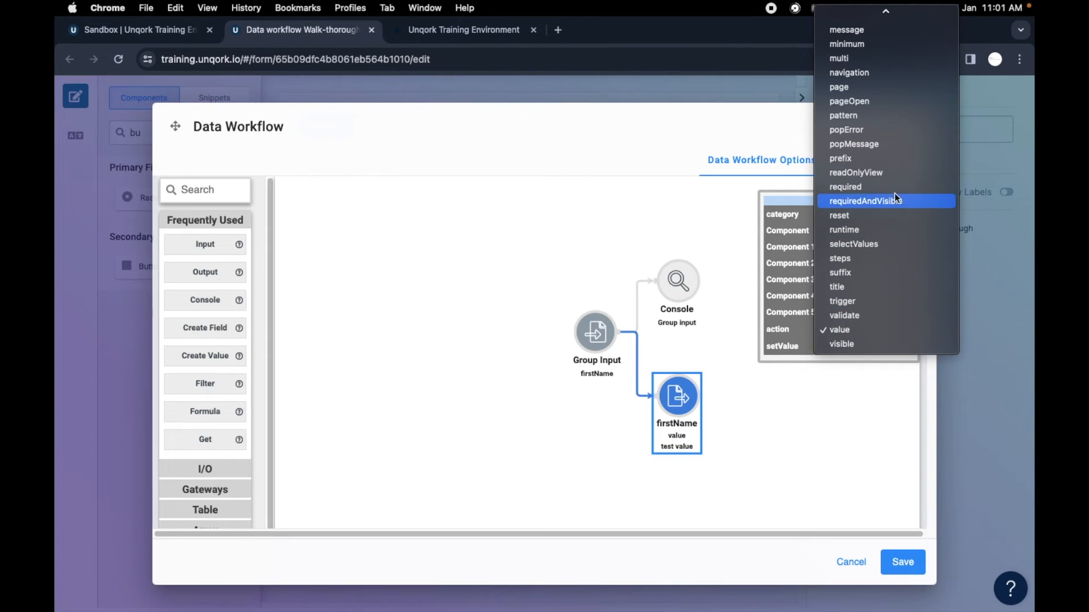
{"action": "scroll", "coordinate": [884, 255], "scroll_direction": "up", "scroll_amount": 5}
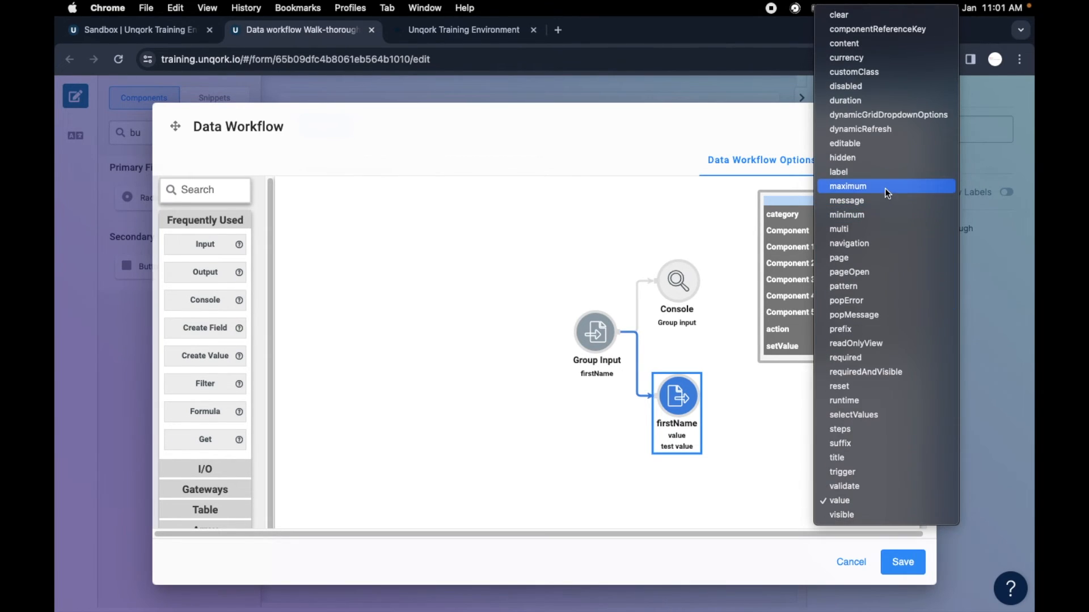
{"action": "left_click", "coordinate": [863, 158]}
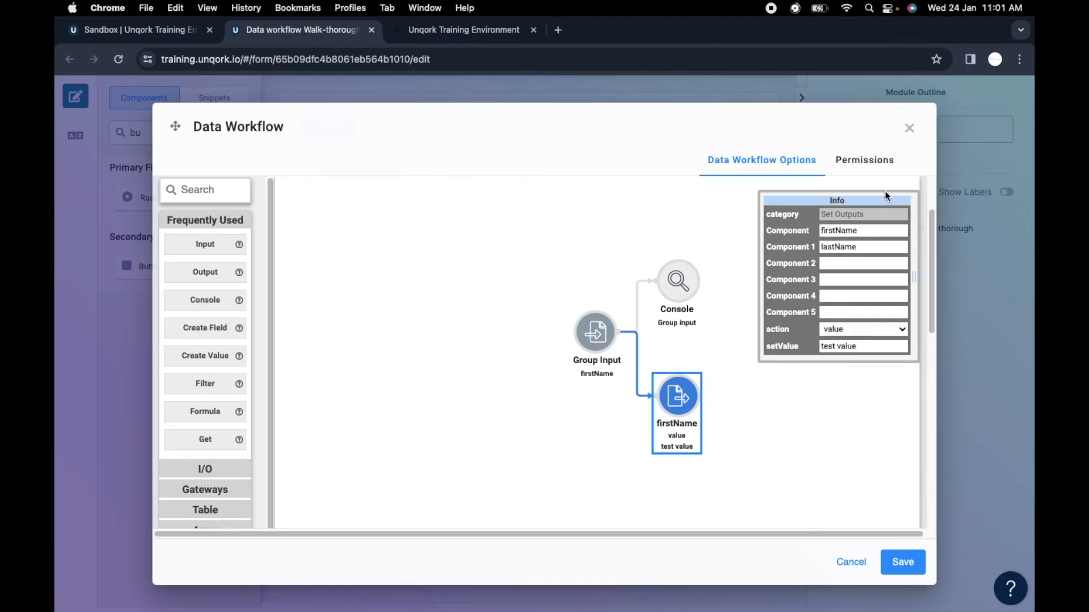
{"action": "left_click", "coordinate": [866, 344]}
{"action": "triple_click", "coordinate": [866, 344]}
{"action": "type", "text": "yes"}
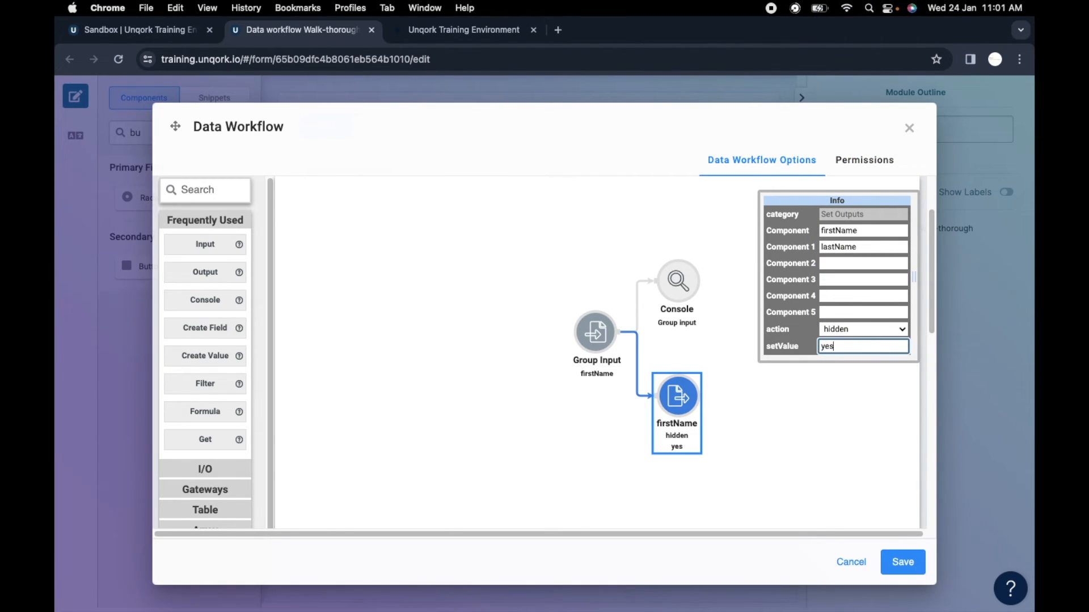
{"action": "left_click", "coordinate": [849, 430]}
{"action": "left_click", "coordinate": [903, 562]}
{"action": "left_click", "coordinate": [945, 134]}
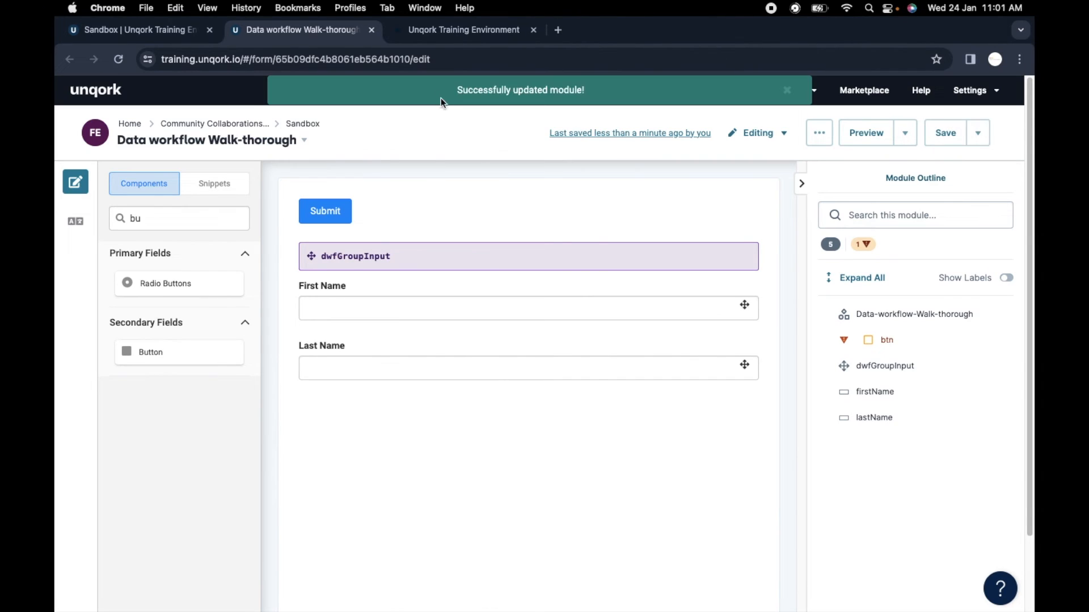
Step: Reload the preview and submit it with "zxzxzx" as First Name and "zxzx" as Last Name
{"action": "left_click", "coordinate": [438, 42]}
{"action": "left_click", "coordinate": [118, 60]}
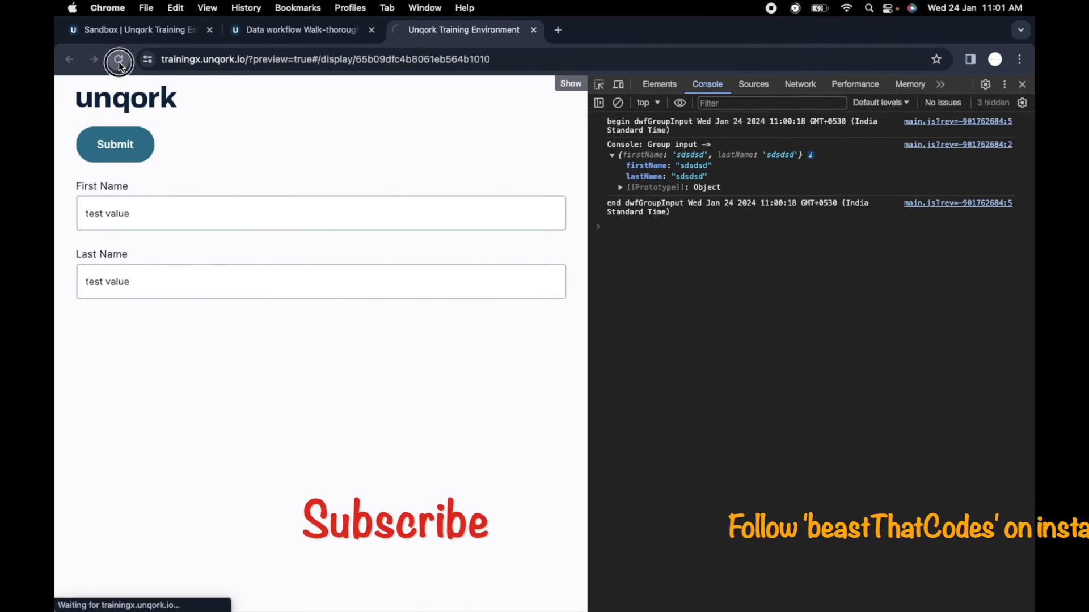
{"action": "left_click", "coordinate": [119, 60]}
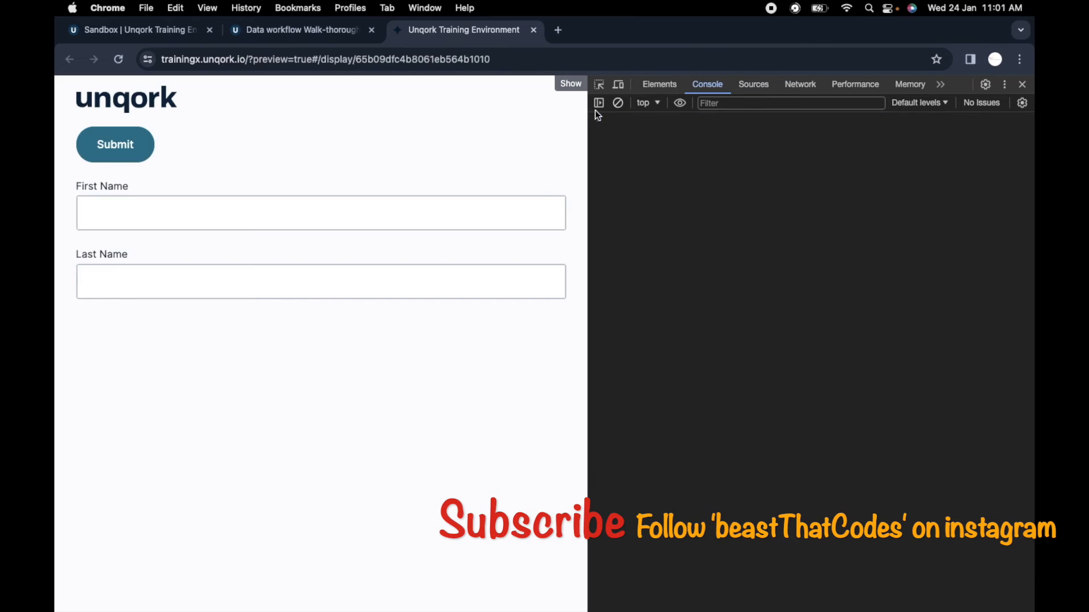
{"action": "left_click", "coordinate": [237, 206]}
{"action": "type", "text": "zxzxzx"}
{"action": "key", "text": "Tab"}
{"action": "type", "text": "zxzx"}
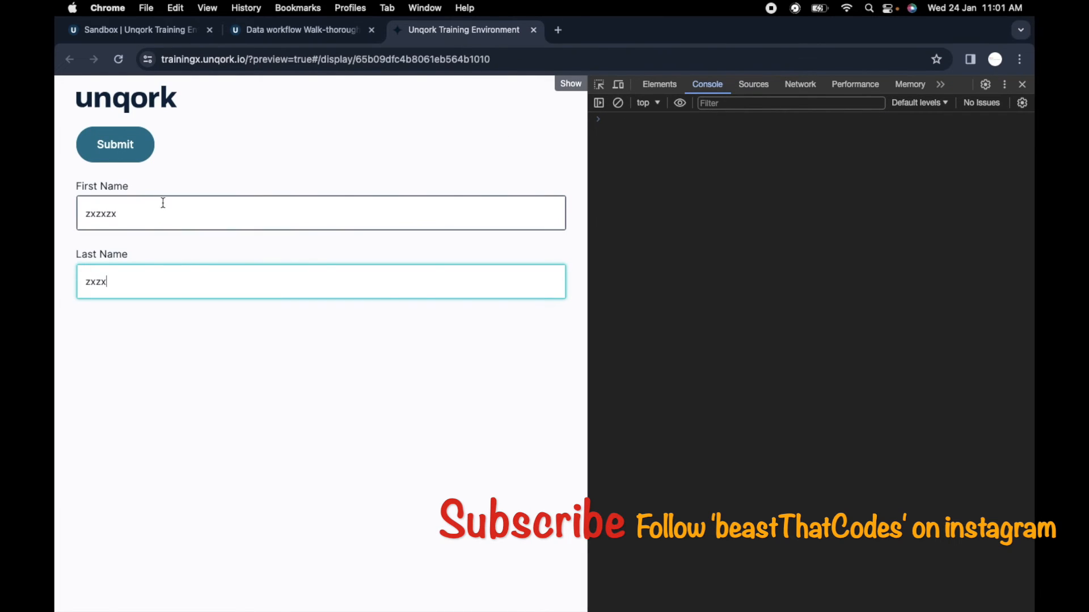
{"action": "left_click", "coordinate": [142, 161]}
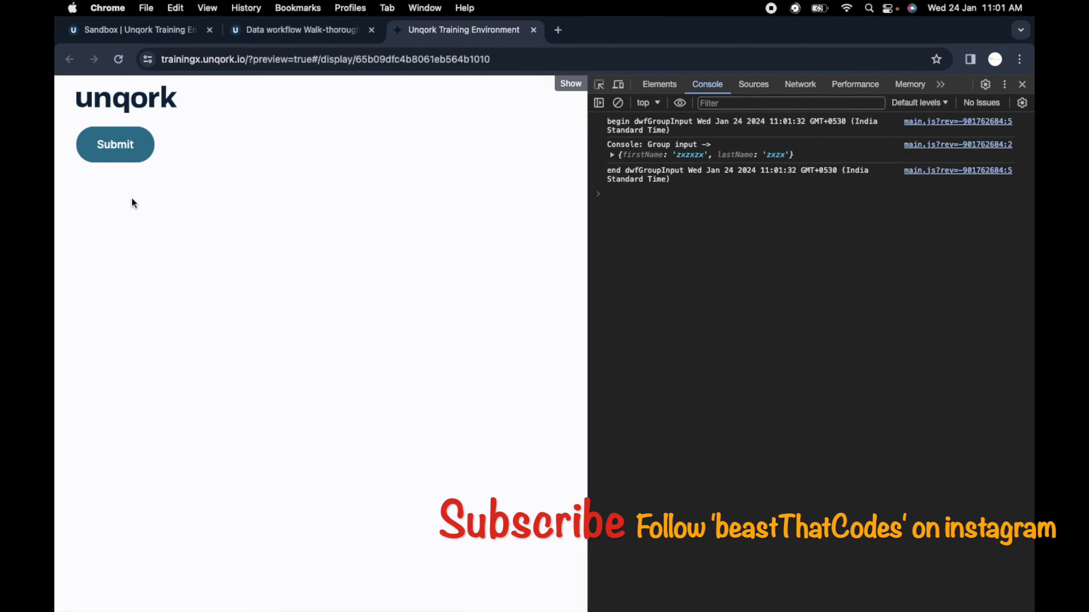
Step: Change the action of the Set Outputs operator in the dwfGroupInput workflow to label
{"action": "left_click", "coordinate": [287, 29]}
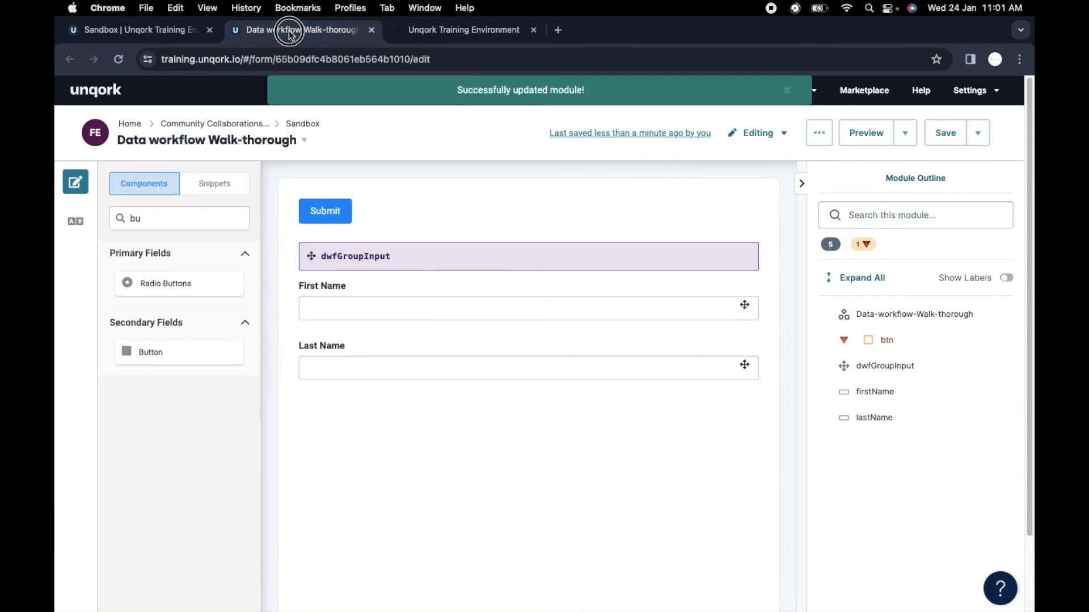
{"action": "mouse_move", "coordinate": [498, 253]}
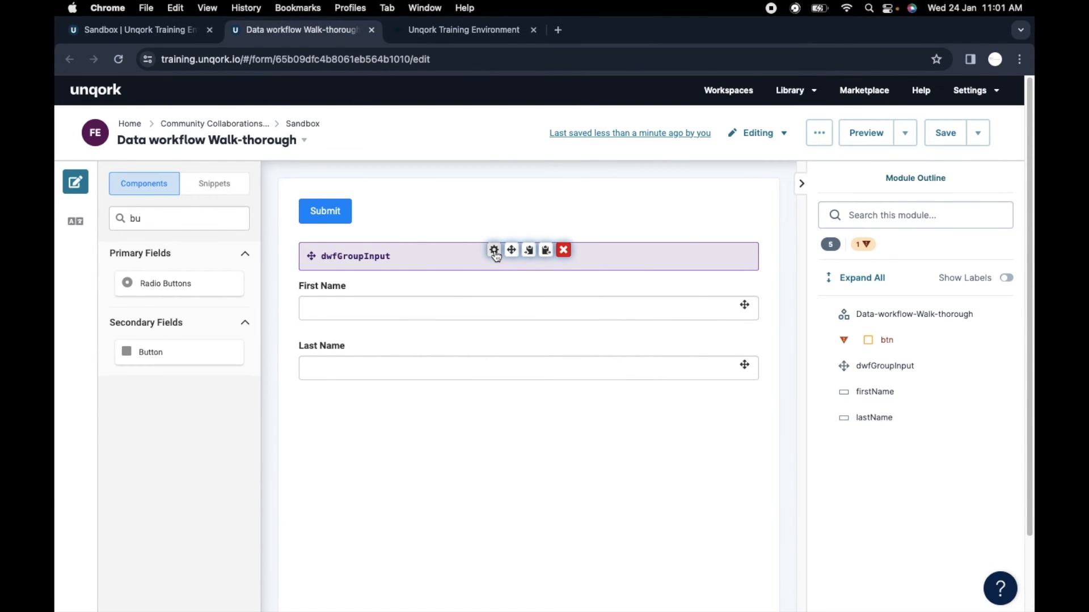
{"action": "left_click", "coordinate": [495, 253]}
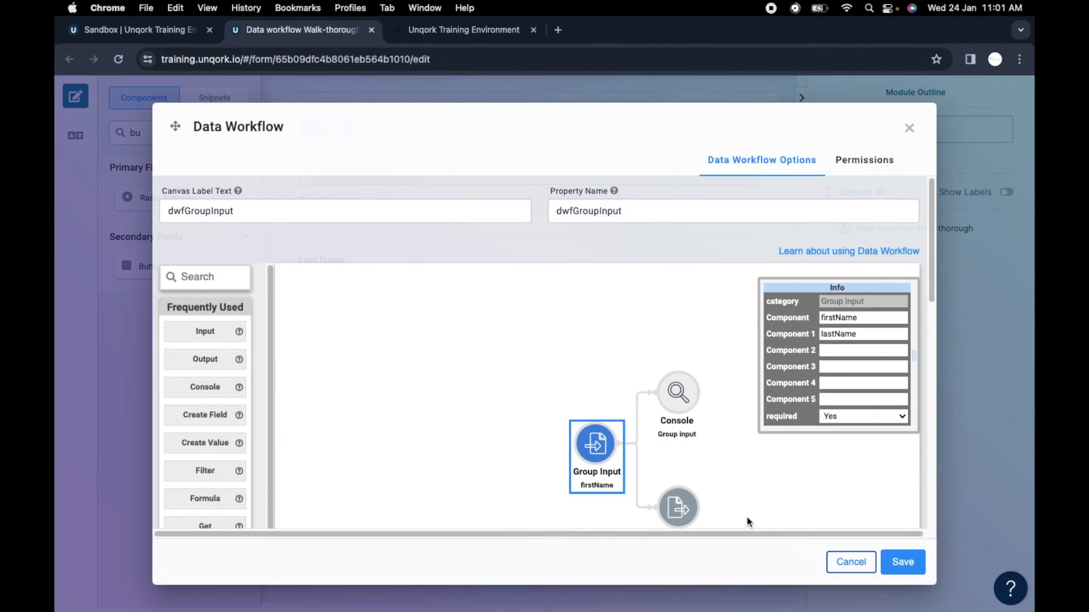
{"action": "left_click", "coordinate": [691, 484]}
{"action": "scroll", "coordinate": [692, 485], "scroll_direction": "down", "scroll_amount": 2}
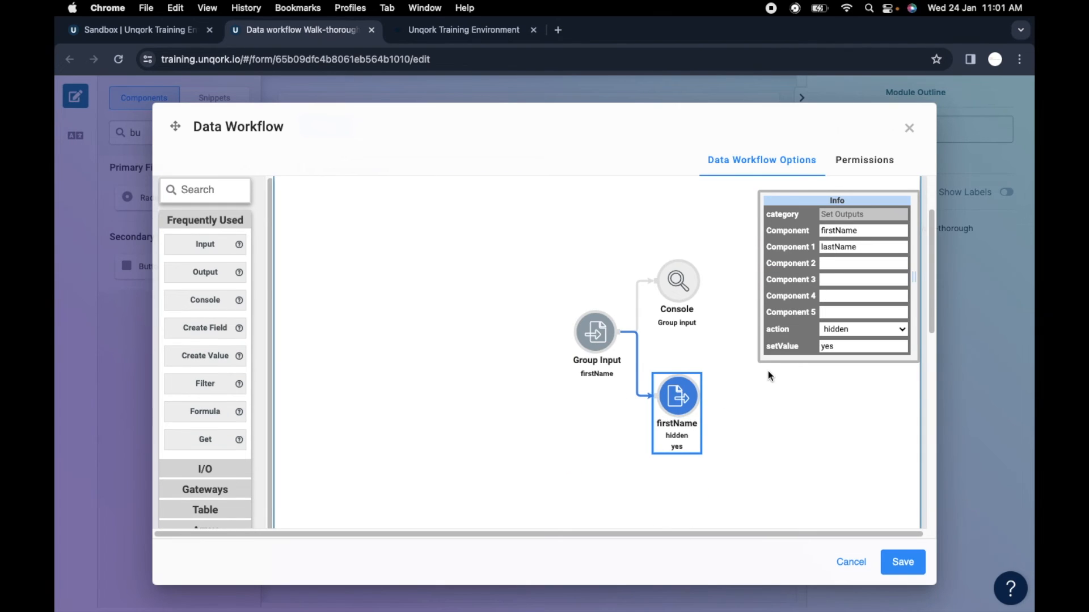
{"action": "left_click", "coordinate": [855, 334]}
{"action": "left_click", "coordinate": [852, 345]}
Step: Set the Set Outputs operator's setValue to "This is updated label", and save the workflow and module
{"action": "double_click", "coordinate": [844, 349]}
{"action": "type", "text": "This is upda"}
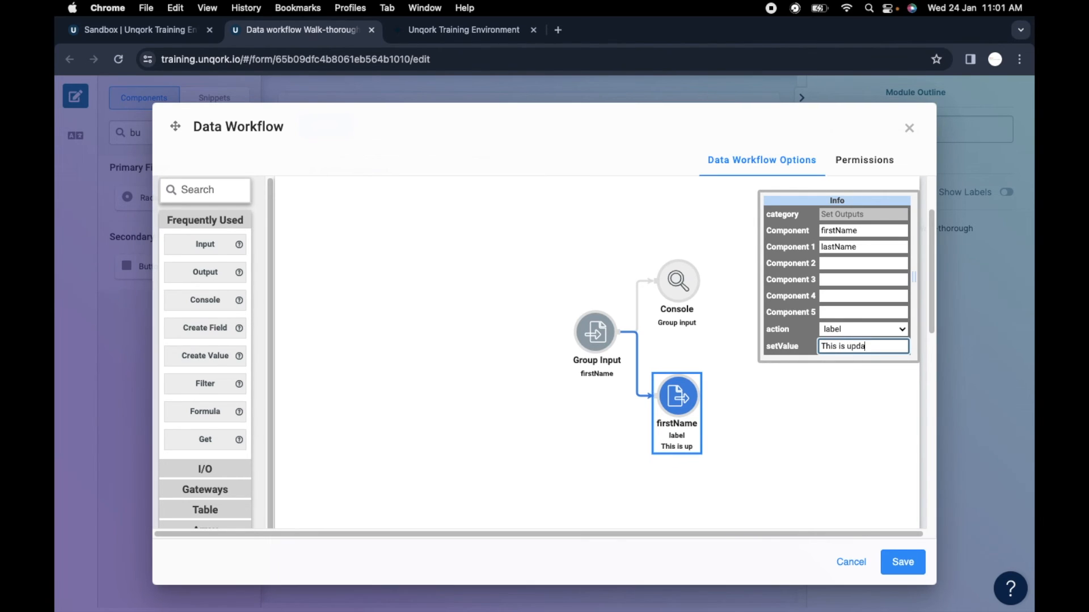
{"action": "type", "text": "ted lable"}
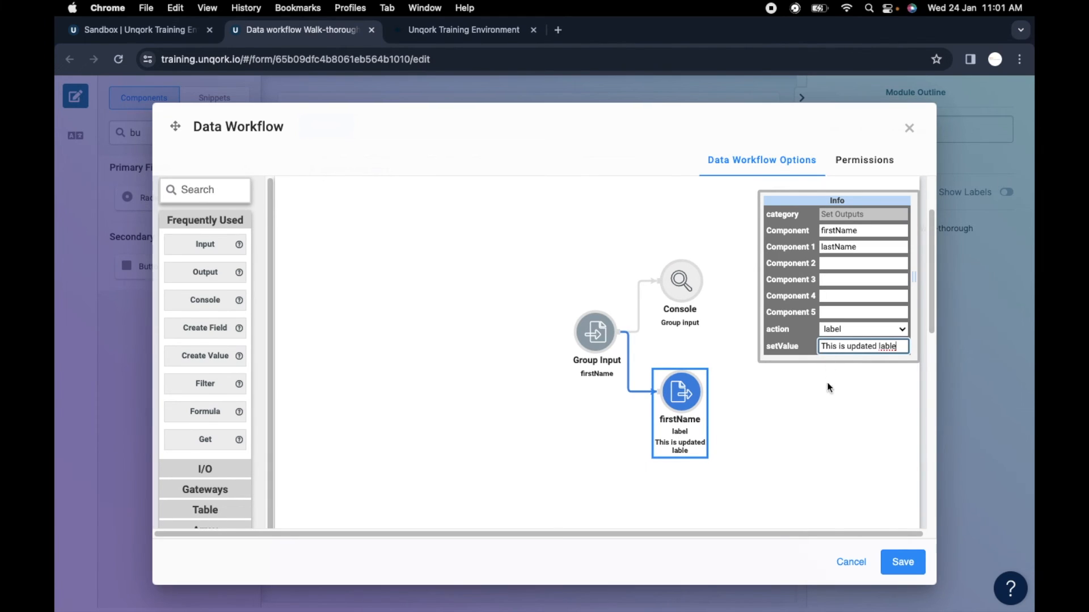
{"action": "key", "text": "BackSpace"}
{"action": "key", "text": "BackSpace"}
{"action": "type", "text": "el"}
{"action": "left_click", "coordinate": [888, 330]}
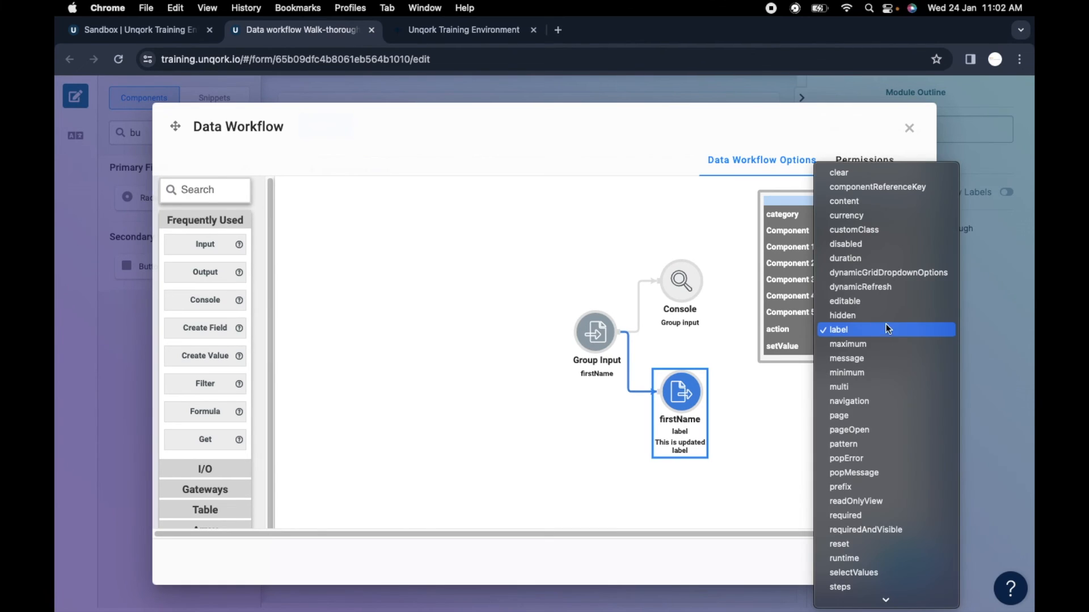
{"action": "left_click", "coordinate": [800, 330]}
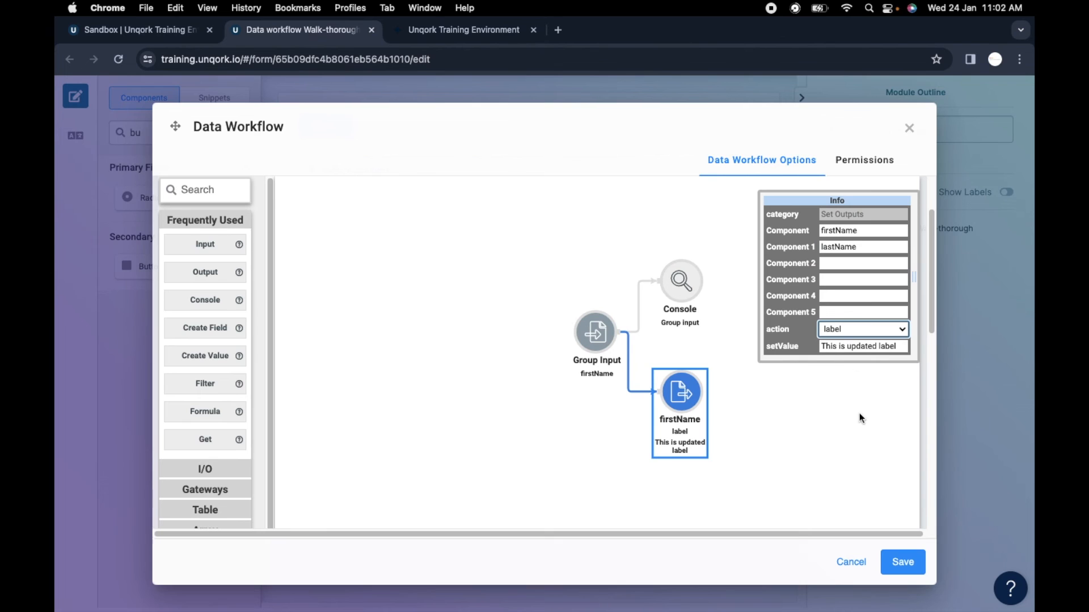
{"action": "left_click", "coordinate": [902, 563]}
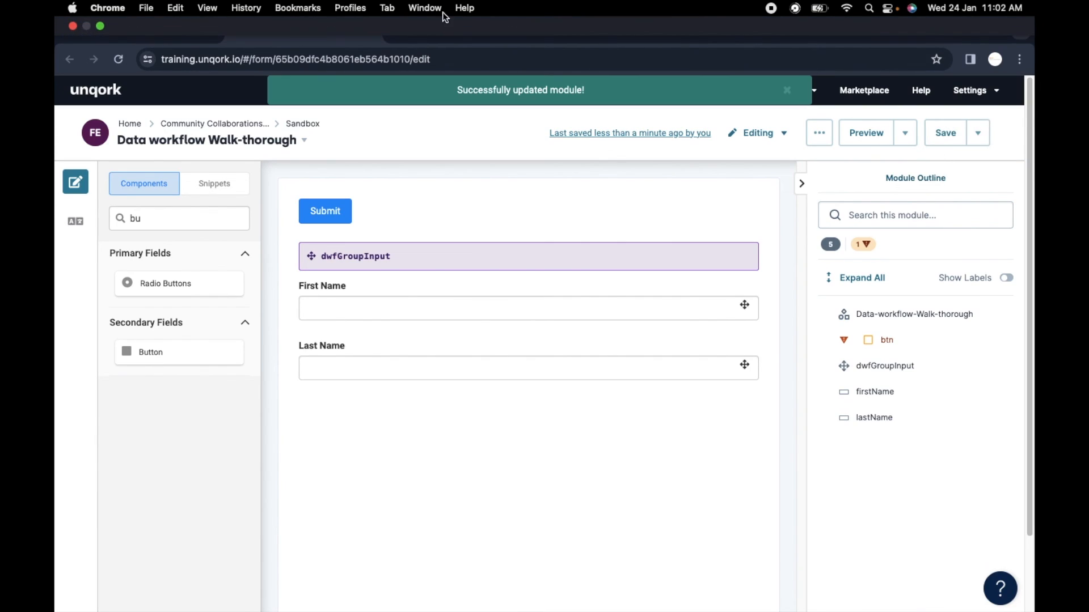
Step: Reload the preview, submit it with "sdsdsd" as First Name and "sdsd" as Last Name, and check both field labels
{"action": "left_click", "coordinate": [459, 30]}
{"action": "left_click", "coordinate": [119, 59]}
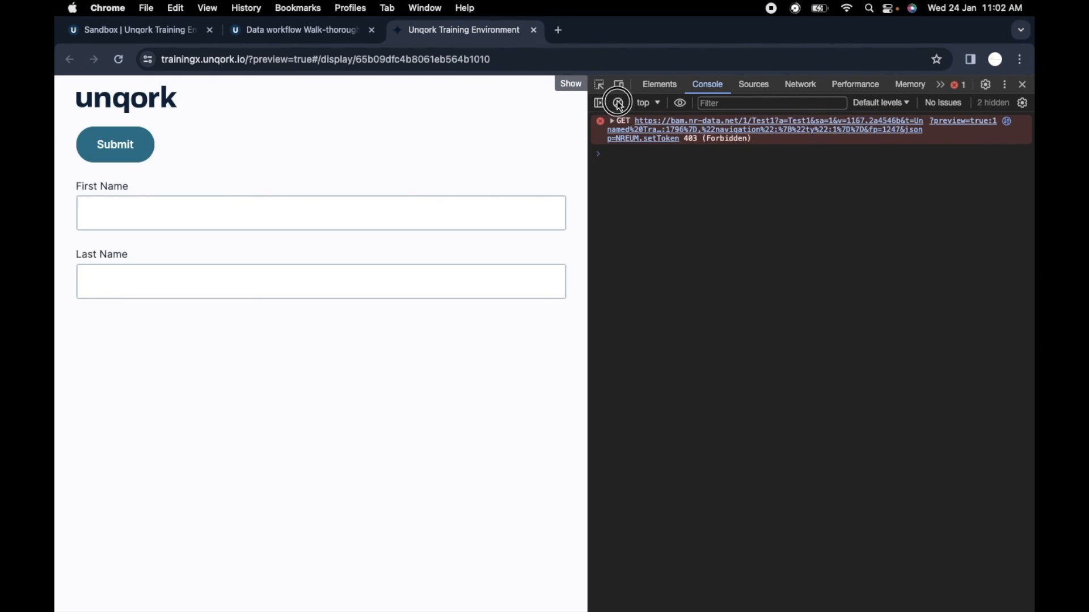
{"action": "left_click", "coordinate": [618, 103]}
{"action": "left_click", "coordinate": [198, 201]}
{"action": "type", "text": "sdsdsd"}
{"action": "left_click", "coordinate": [207, 267]}
{"action": "type", "text": "sdsd"}
{"action": "left_click", "coordinate": [141, 151]}
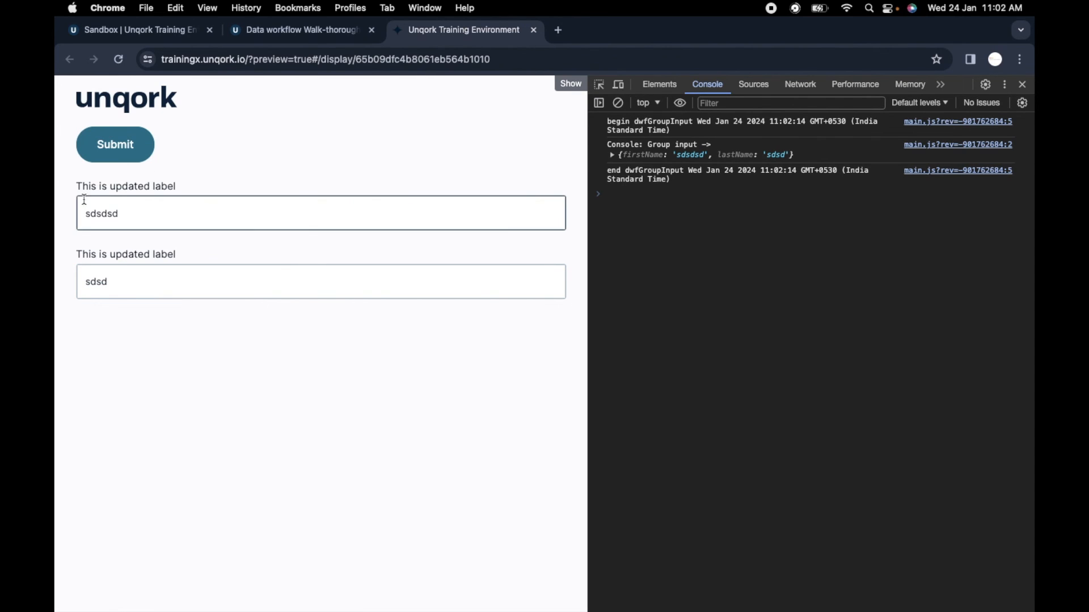
{"action": "left_click_drag", "start_coordinate": [66, 188], "coordinate": [204, 196]}
{"action": "left_click_drag", "start_coordinate": [176, 253], "coordinate": [60, 255]}
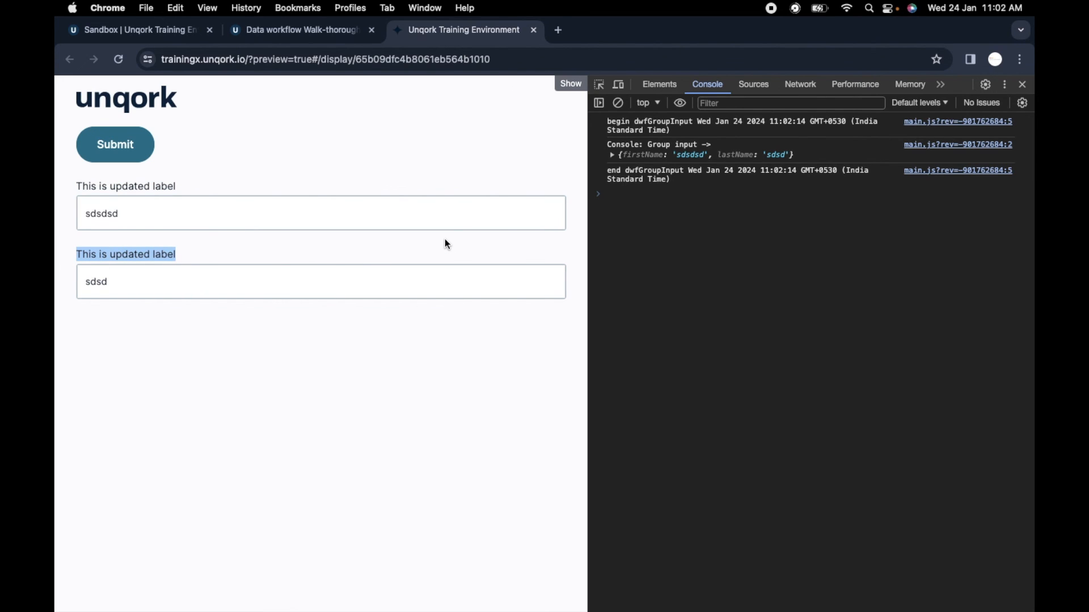
Step: Return to the module editor and open the dwfGroupInput data workflow to review its Group Input, Console and Set Outputs operators
{"action": "left_click", "coordinate": [295, 31]}
{"action": "left_click", "coordinate": [494, 250]}
{"action": "scroll", "coordinate": [515, 357], "scroll_direction": "down", "scroll_amount": 1}
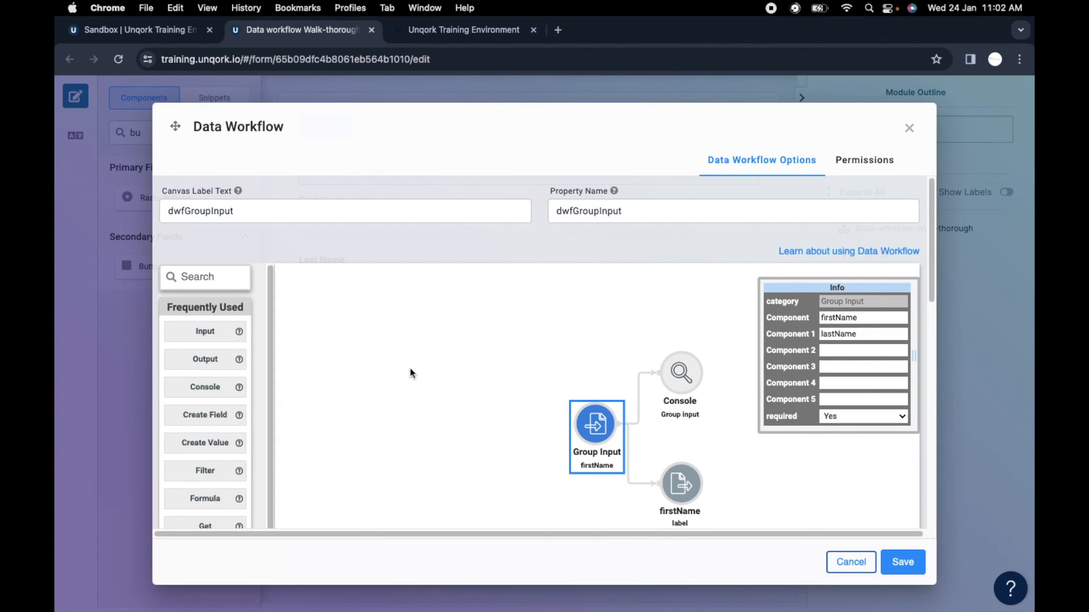
{"action": "scroll", "coordinate": [433, 379], "scroll_direction": "down", "scroll_amount": 1}
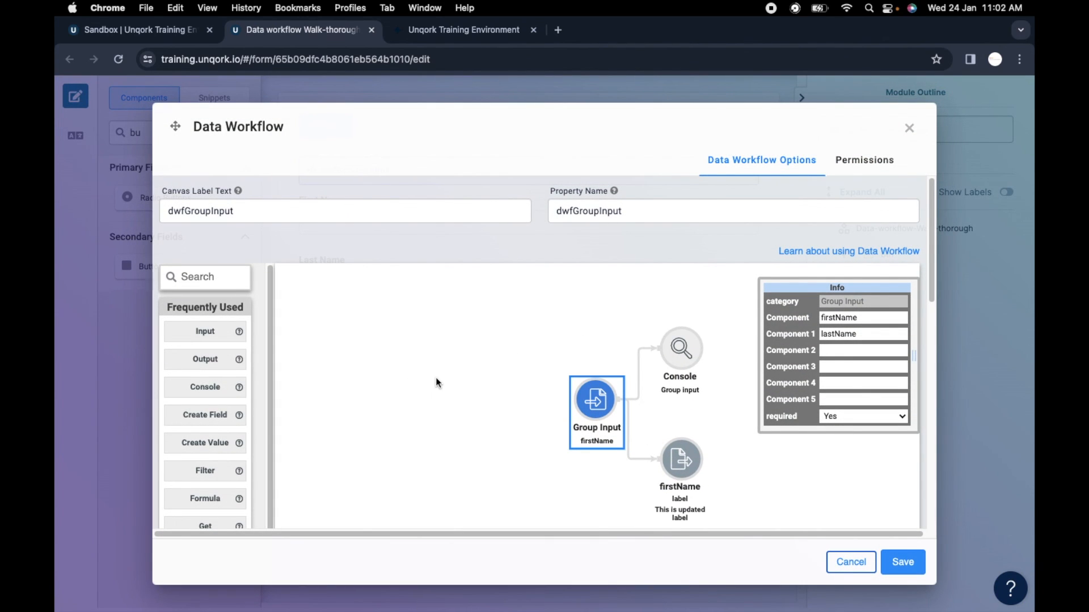
{"action": "scroll", "coordinate": [509, 393], "scroll_direction": "down", "scroll_amount": 3}
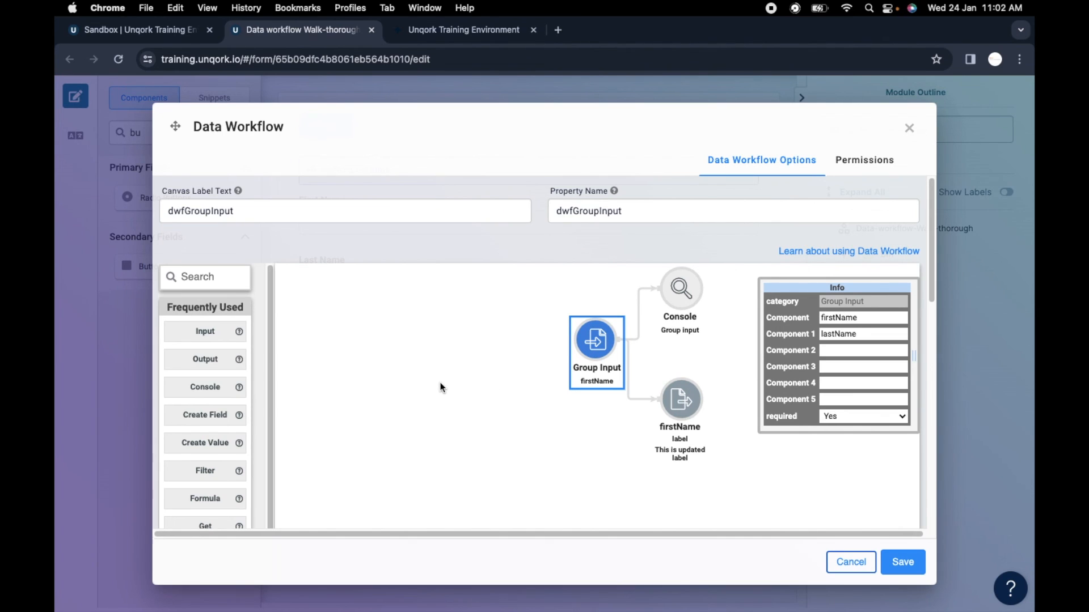
Step: Expand the I/O operator category in the dwfGroupInput workflow and look over its operators alongside the existing diagram
{"action": "scroll", "coordinate": [233, 430], "scroll_direction": "down", "scroll_amount": 1}
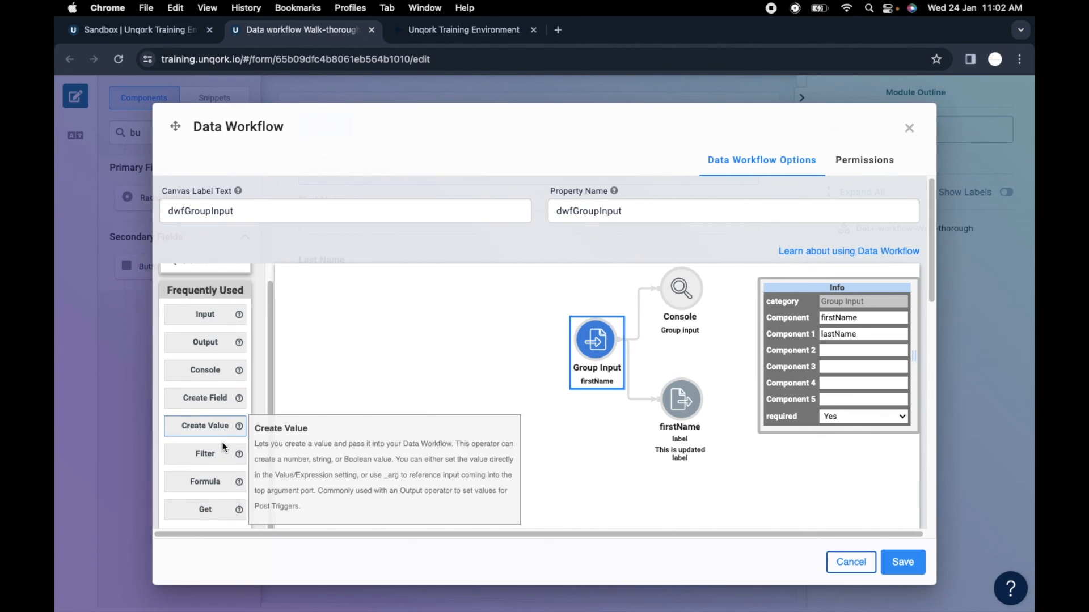
{"action": "scroll", "coordinate": [214, 475], "scroll_direction": "down", "scroll_amount": 5}
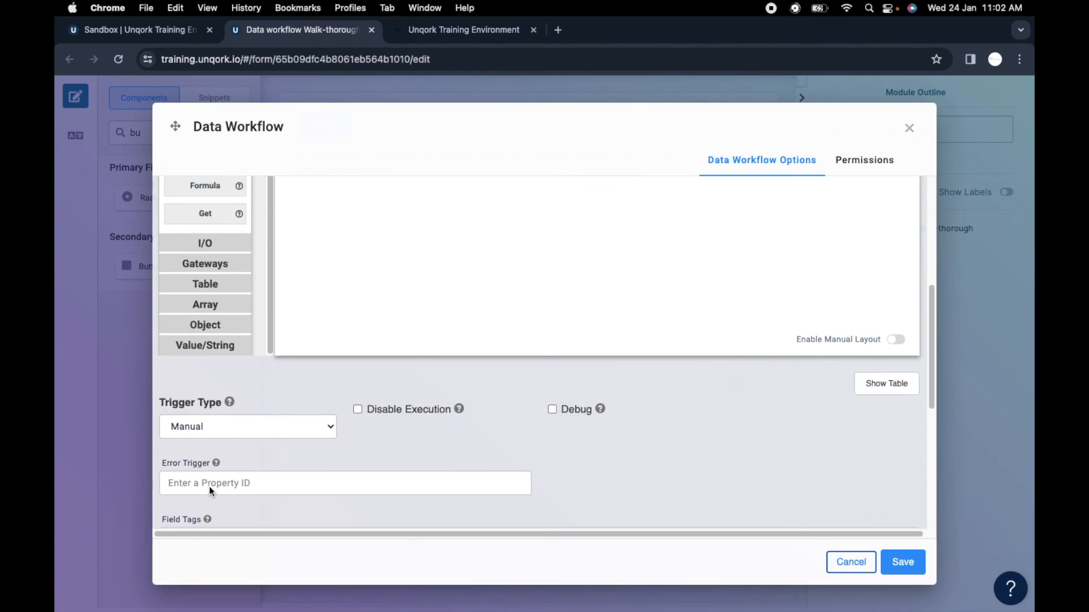
{"action": "left_click", "coordinate": [204, 244]}
{"action": "scroll", "coordinate": [359, 340], "scroll_direction": "up", "scroll_amount": 3}
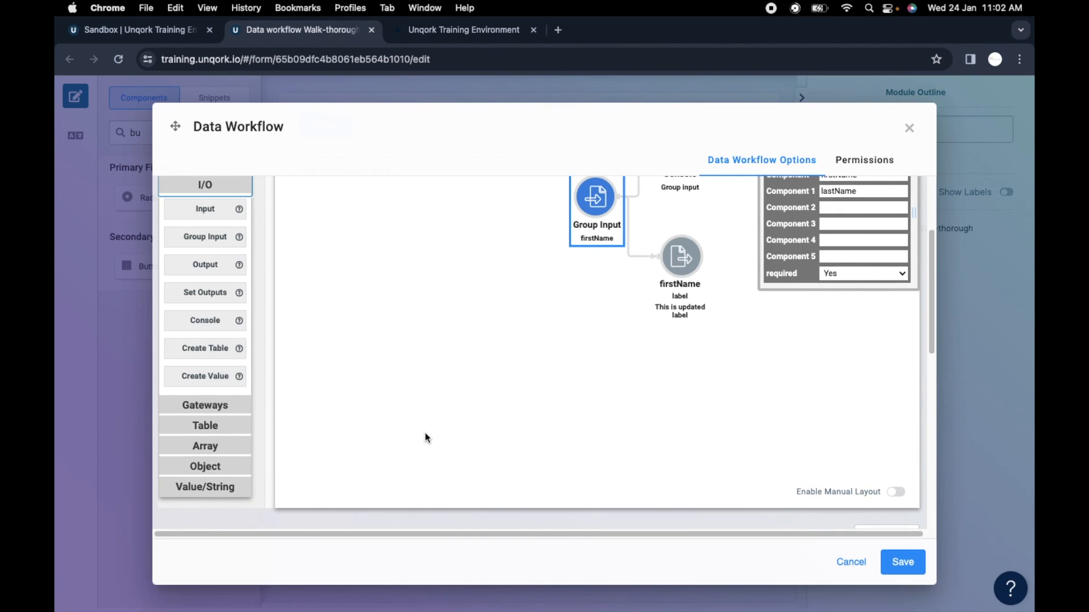
{"action": "scroll", "coordinate": [425, 437], "scroll_direction": "up", "scroll_amount": 3}
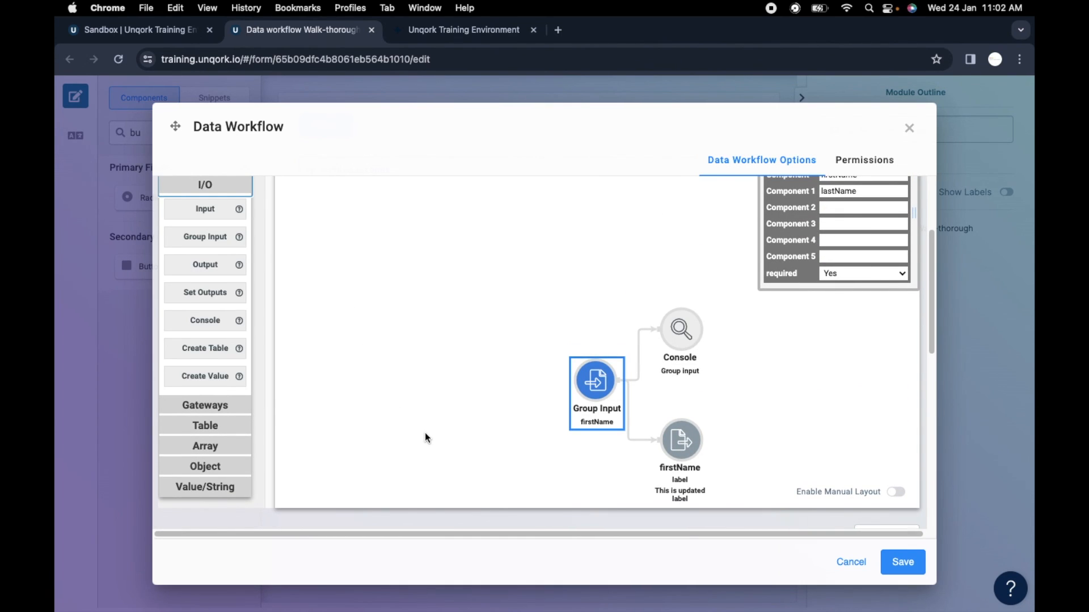